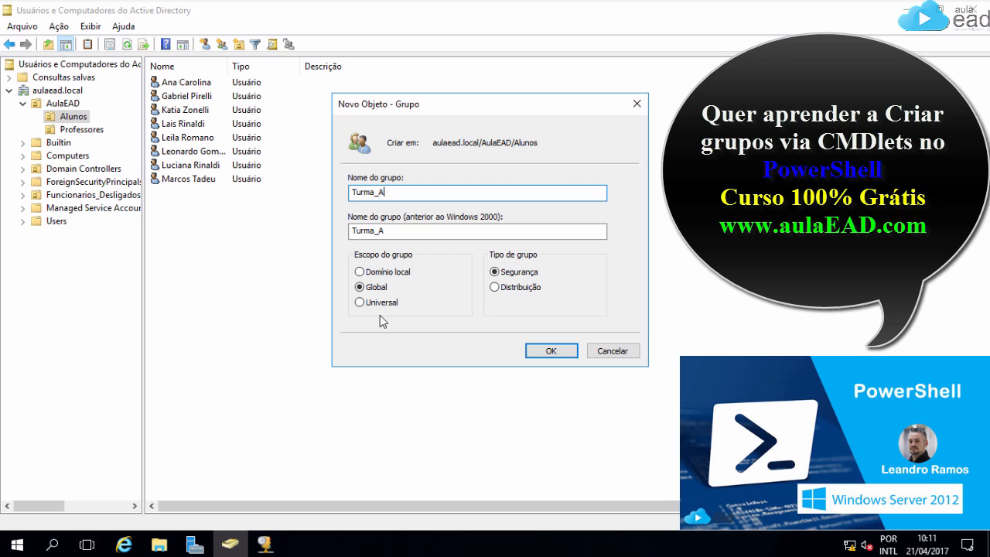
# Step: Make the Turma_A group domain local, rename it DL_TurmaA, and create it in Alunos
pyautogui.click(359, 275)
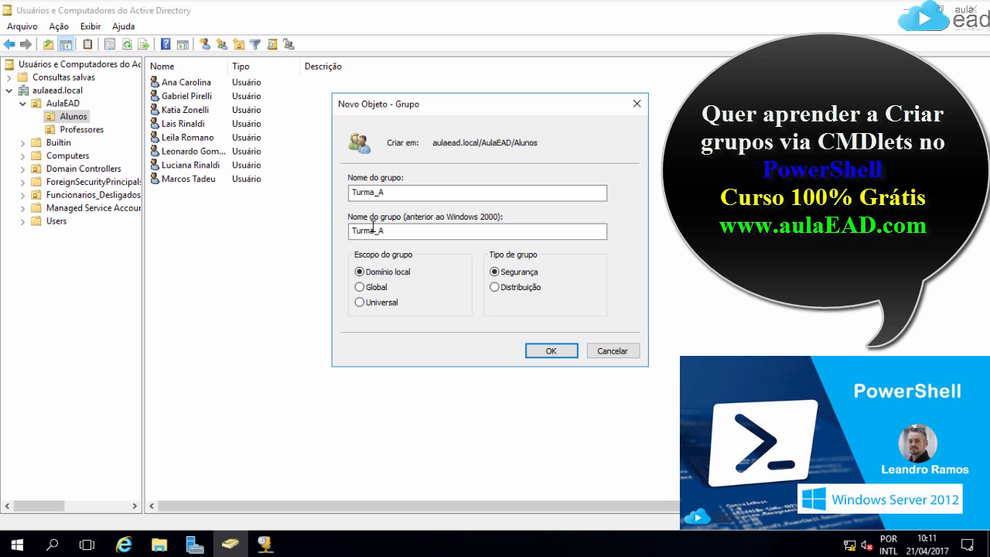
pyautogui.click(354, 193)
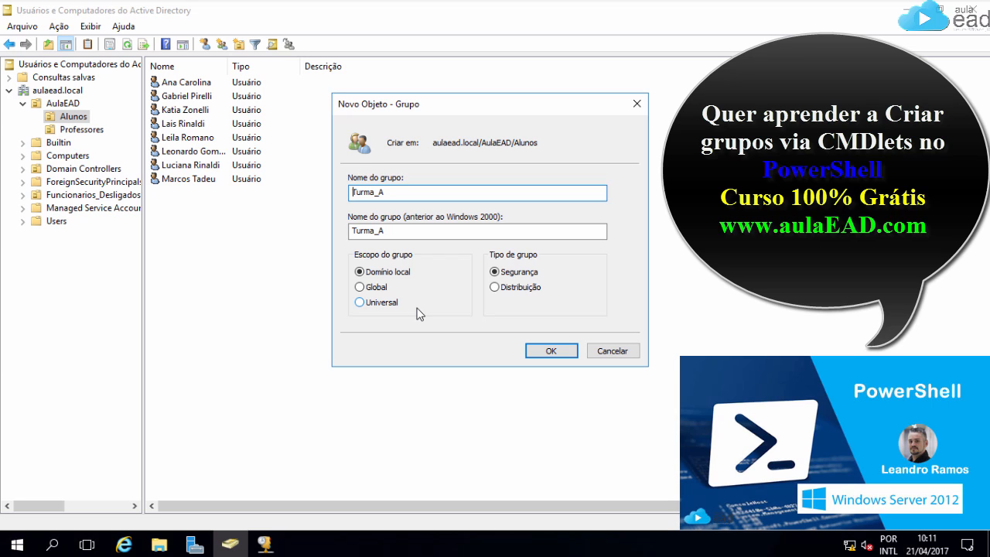
pyautogui.write('DL_')
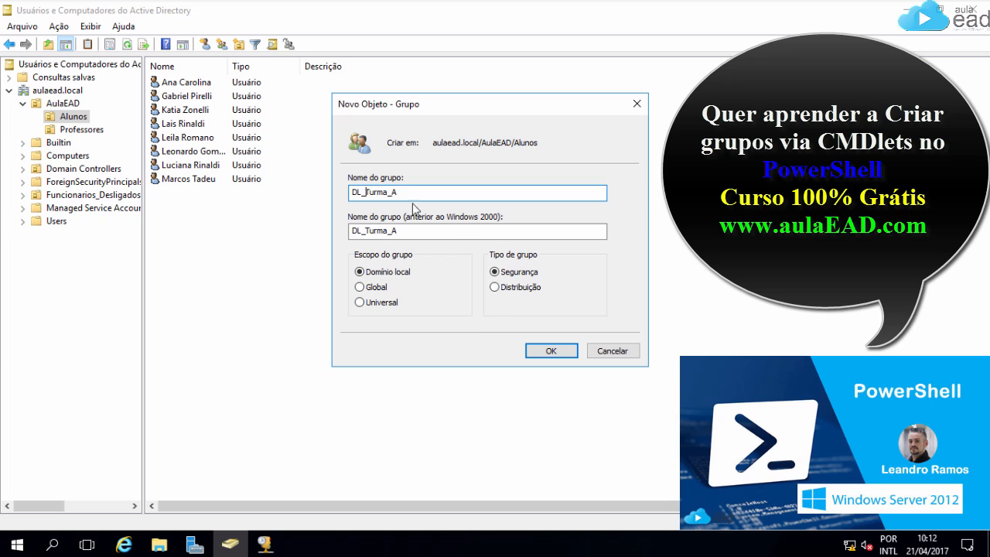
pyautogui.click(392, 196)
pyautogui.press('BackSpace')
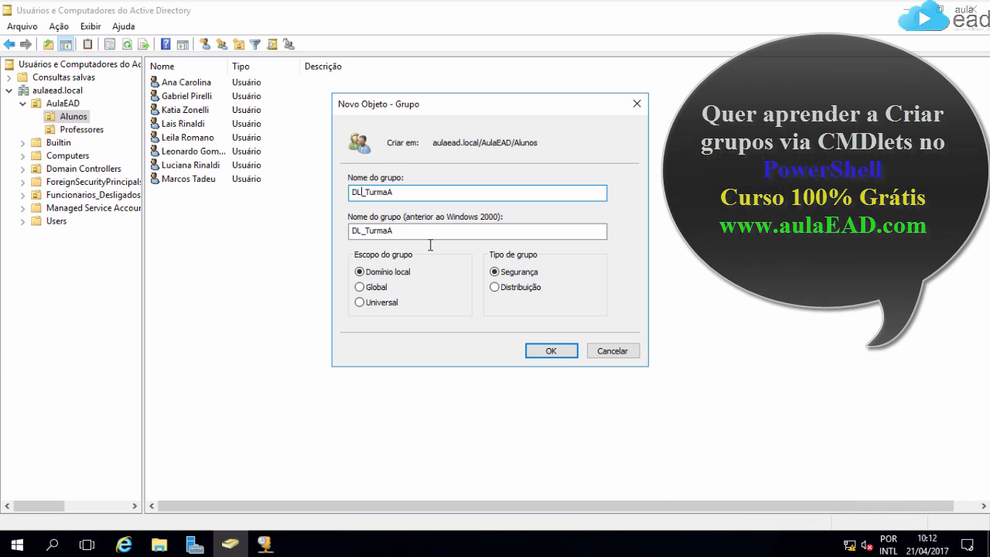
pyautogui.click(551, 350)
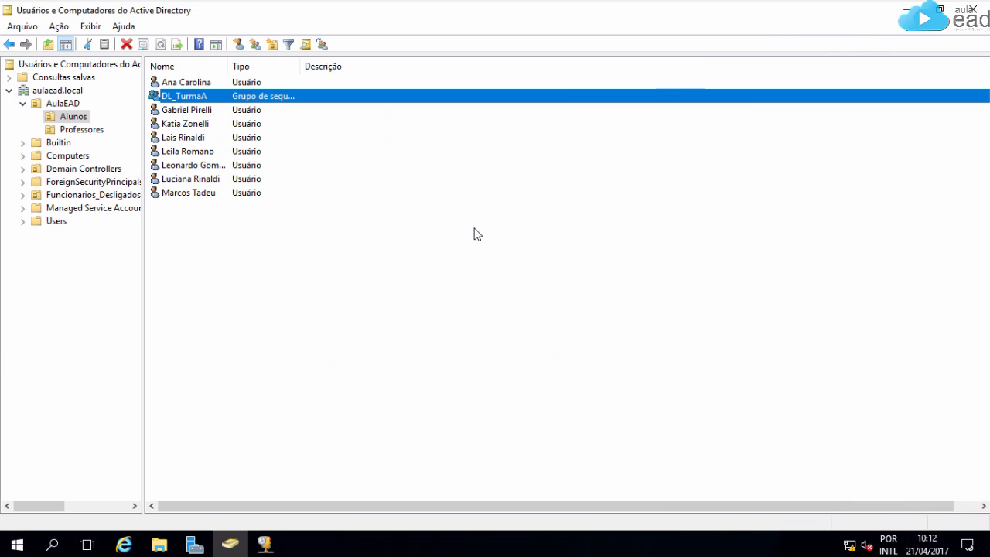
# Step: Create the domain local group DL_TurmaB in Alunos
pyautogui.click(383, 164)
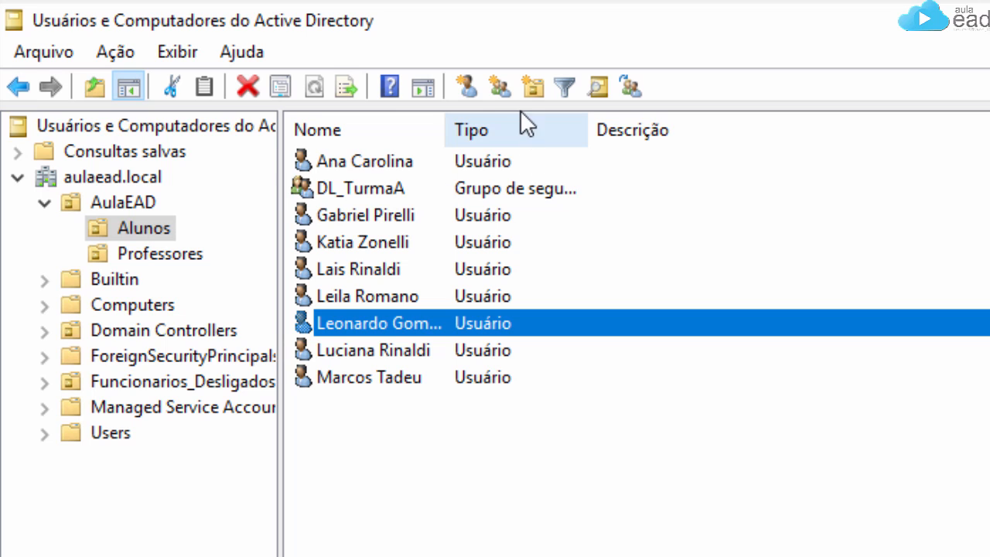
pyautogui.click(501, 85)
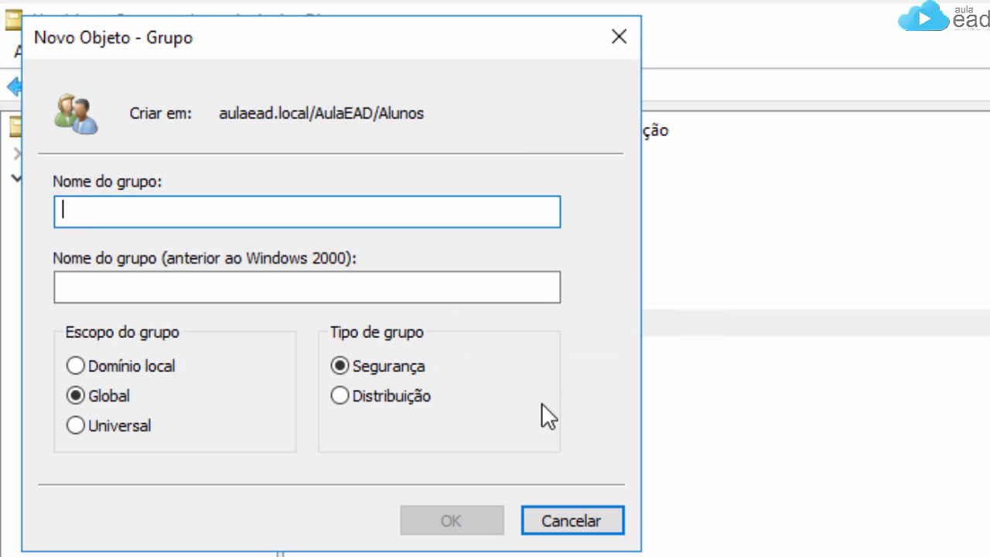
pyautogui.write('DL')
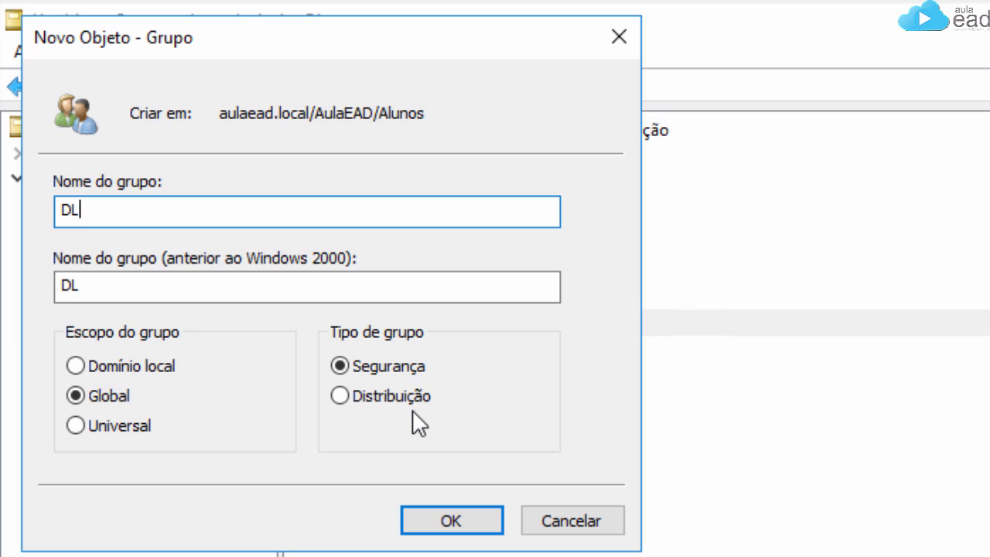
pyautogui.write('_TurmaB')
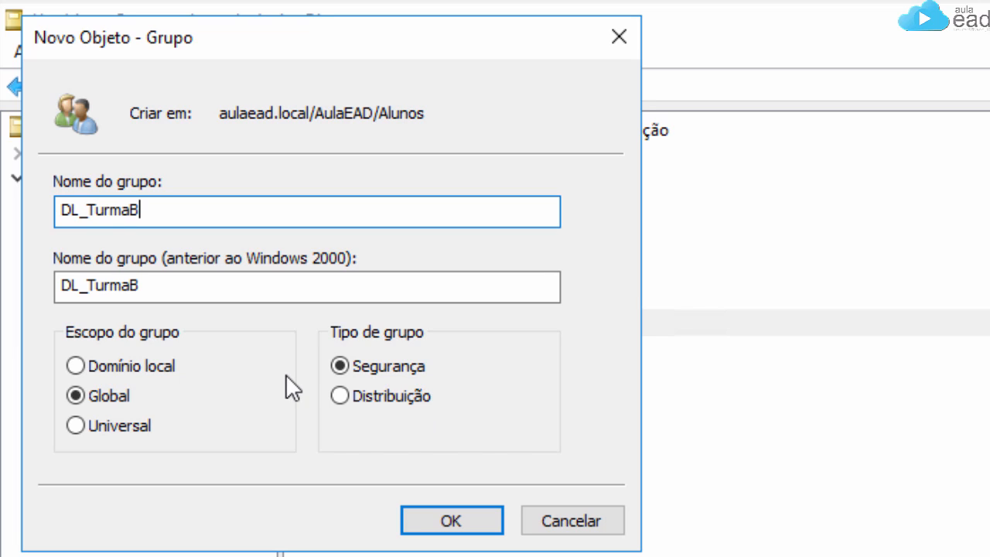
pyautogui.click(147, 368)
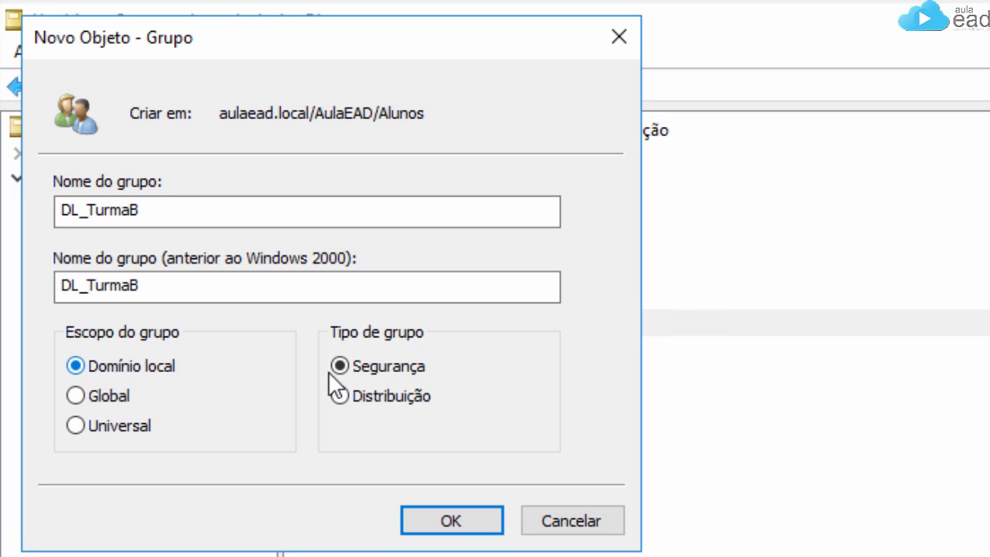
pyautogui.click(485, 528)
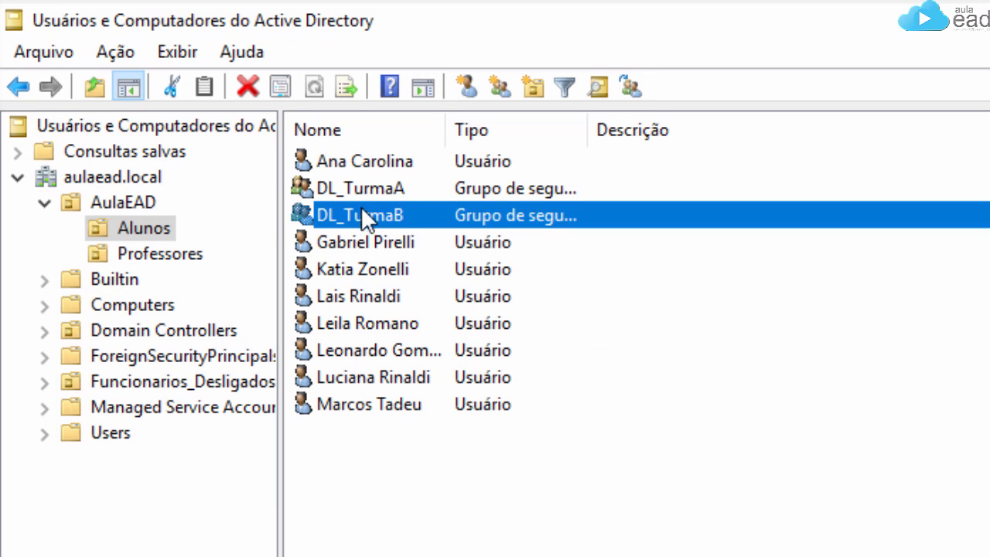
# Step: Widen the Tipo column to show full group types, then switch to the Professores unit
pyautogui.doubleClick(586, 130)
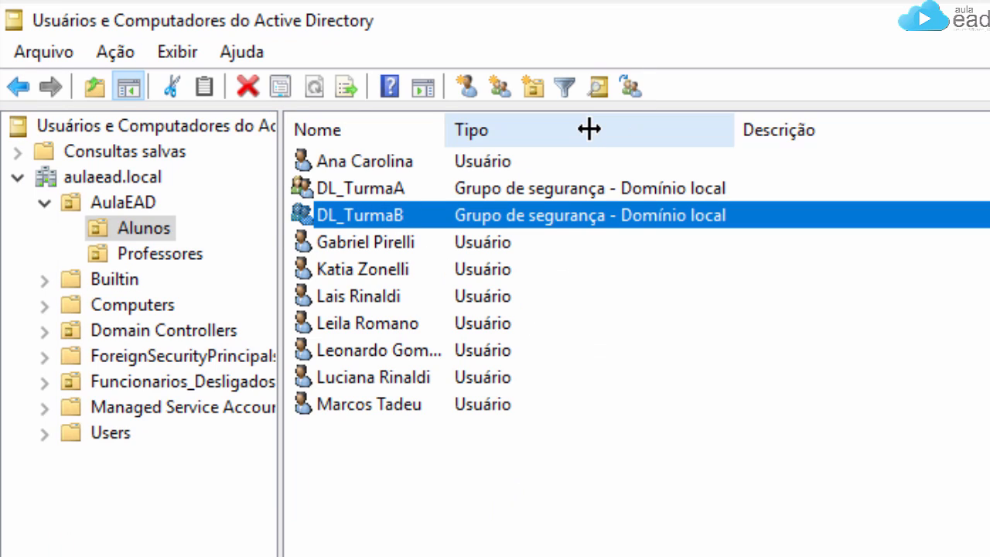
pyautogui.click(554, 187)
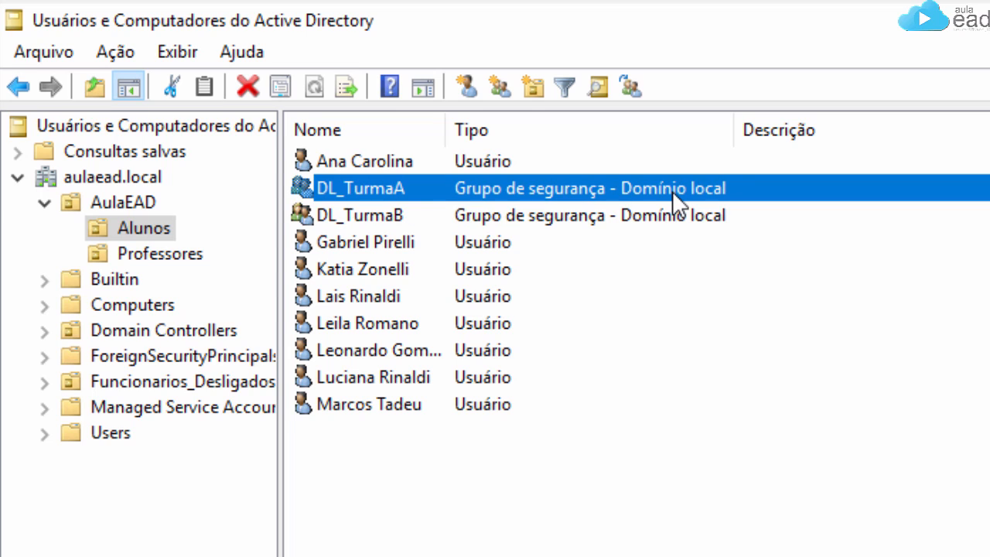
pyautogui.click(128, 251)
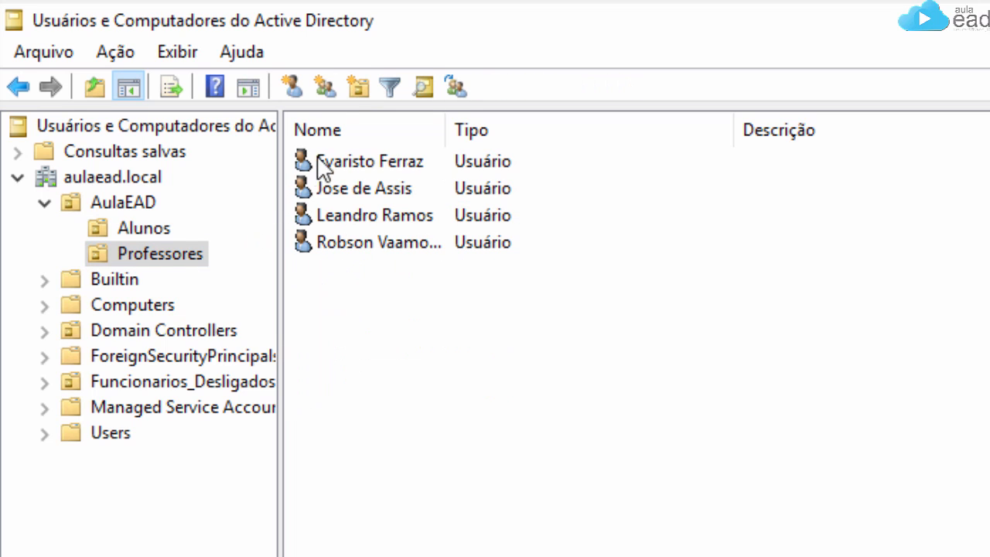
# Step: Create the global security group G_Professores in Professores, then begin another new group
pyautogui.click(326, 87)
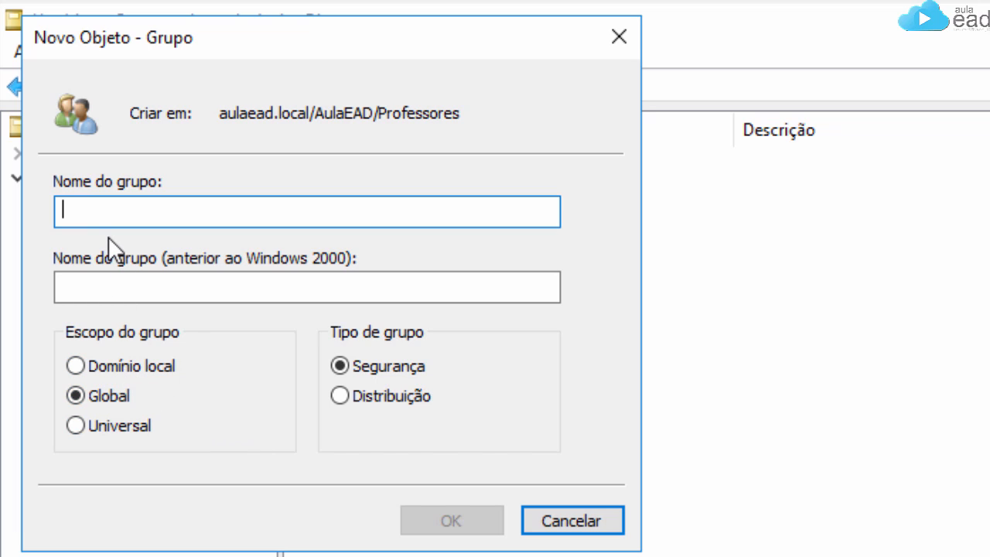
pyautogui.write('G_Pro')
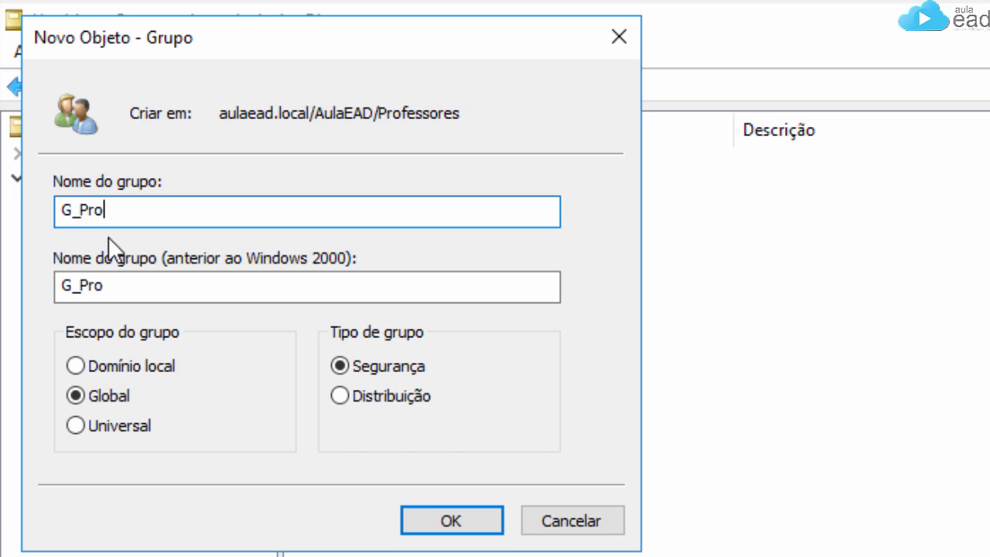
pyautogui.write('fessor')
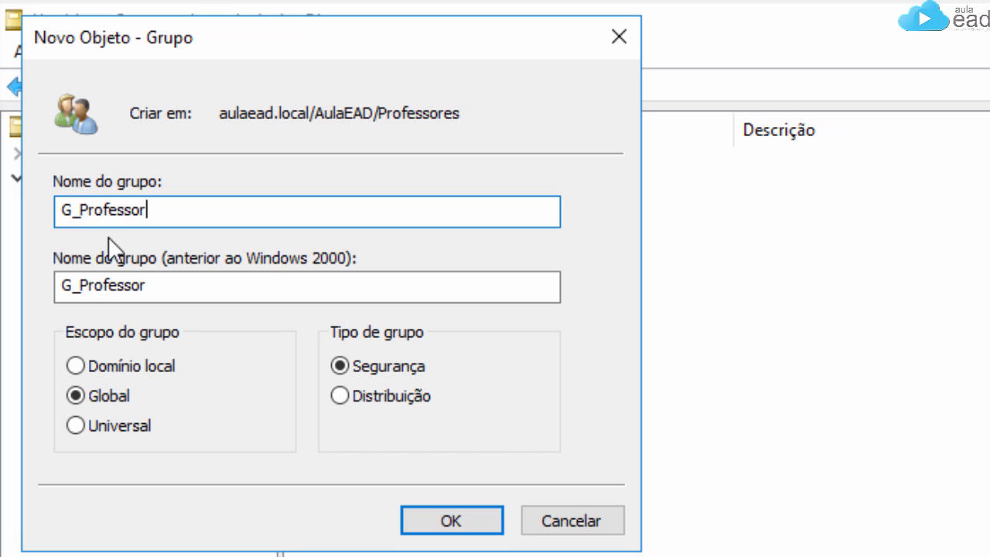
pyautogui.write('es')
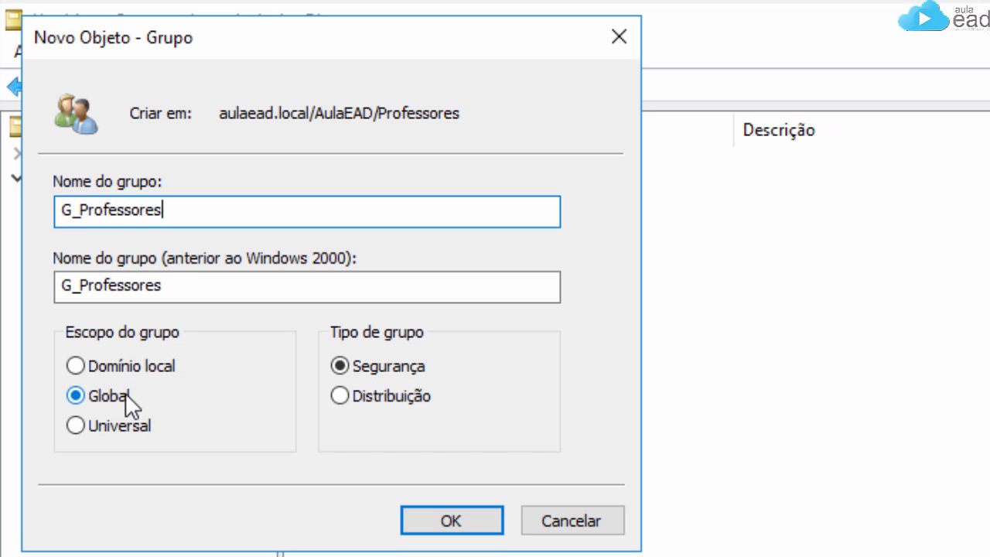
pyautogui.click(480, 524)
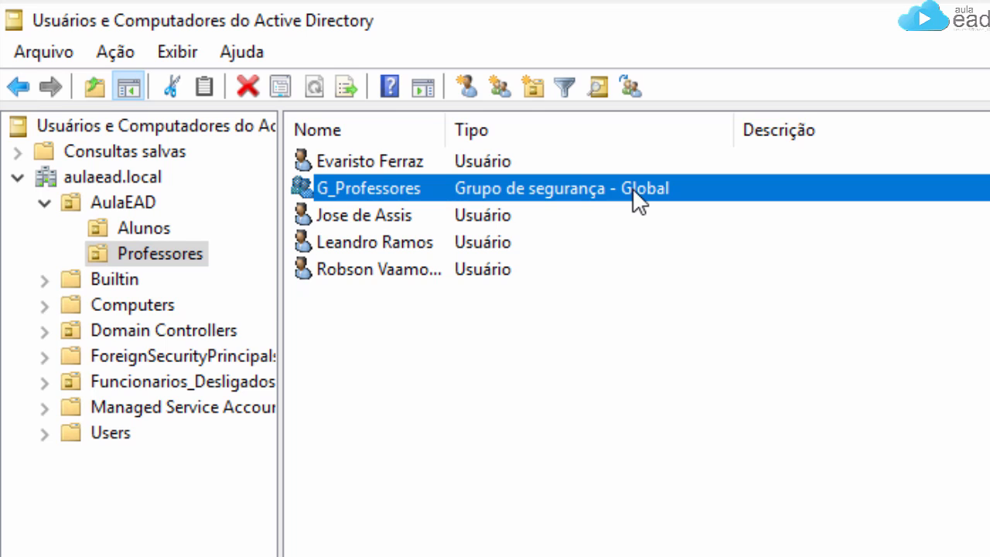
pyautogui.click(500, 87)
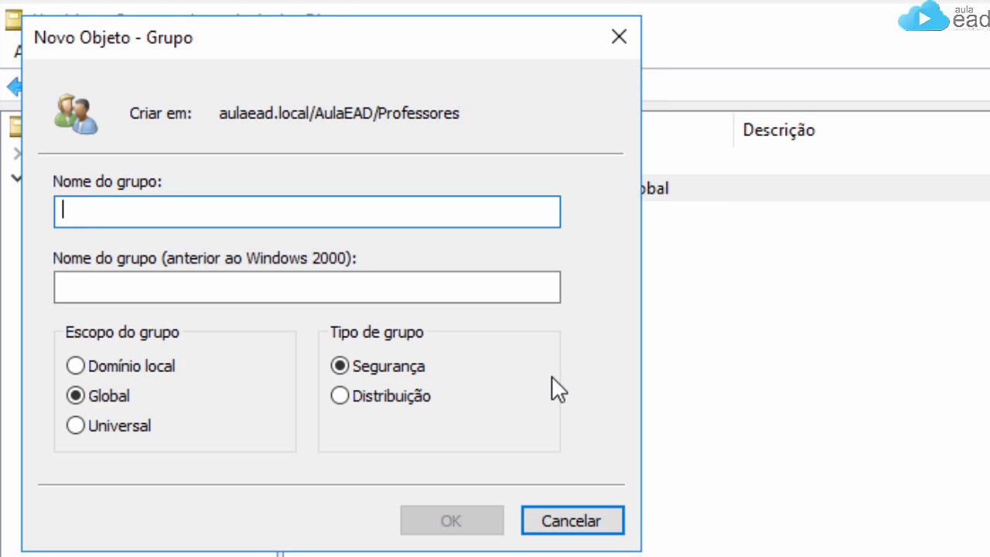
# Step: Create the domain local group DL_Windows in Professores
pyautogui.write('DL')
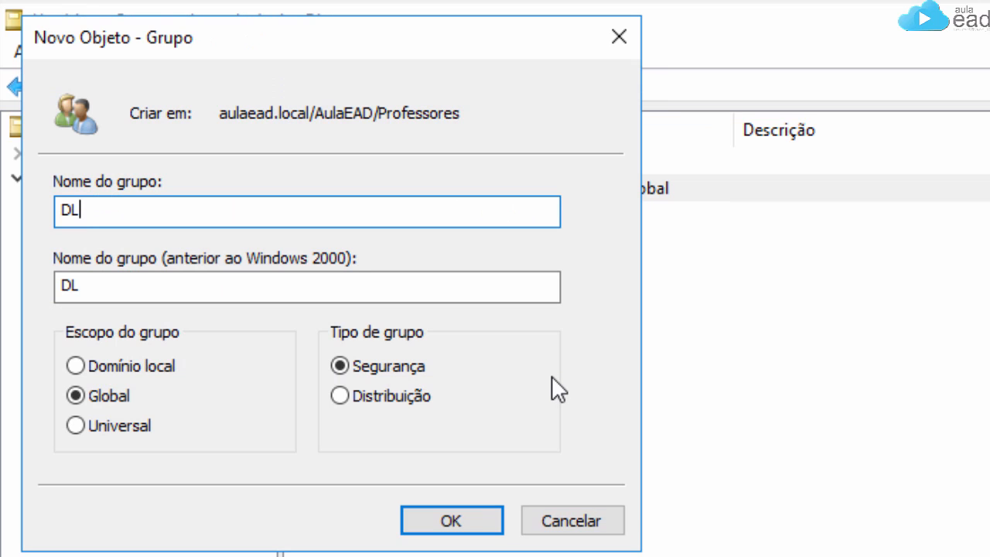
pyautogui.click(139, 367)
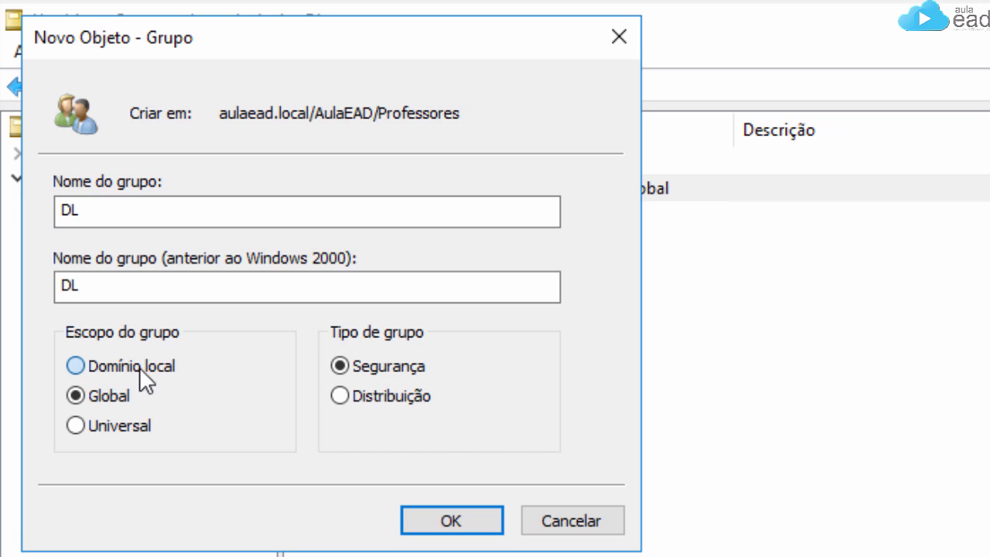
pyautogui.click(120, 212)
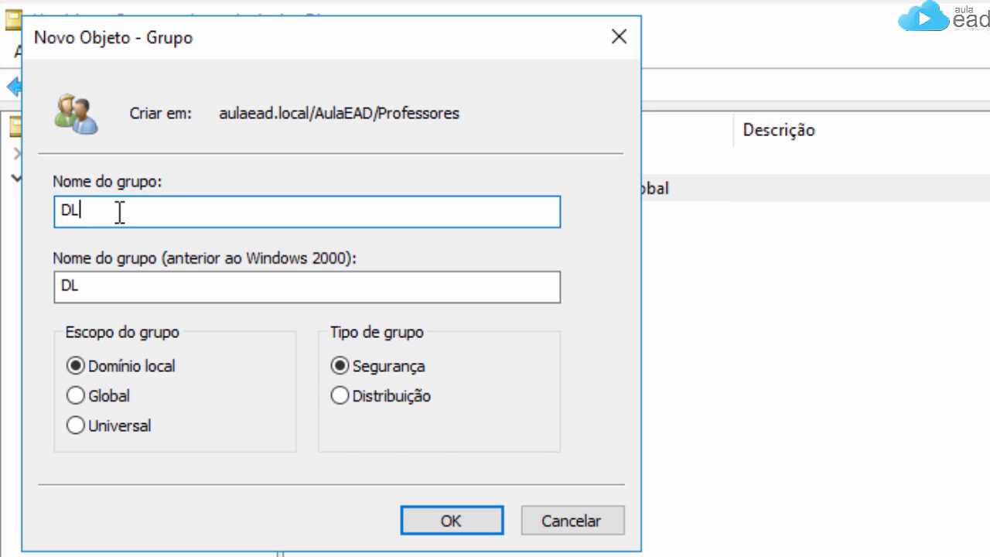
pyautogui.write('_Windows')
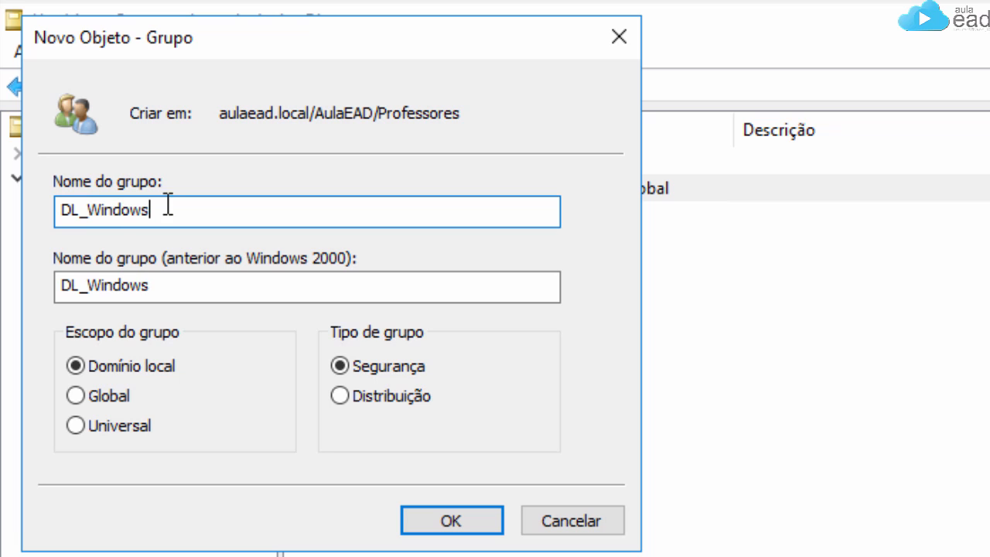
pyautogui.click(461, 524)
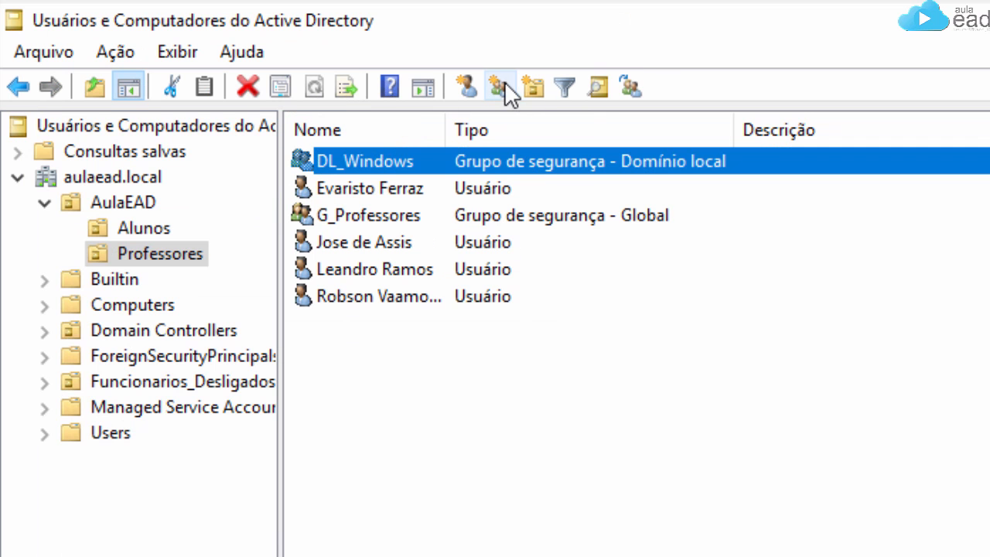
# Step: Create the domain local group DL_Linux in Professores
pyautogui.click(502, 82)
pyautogui.write('DL')
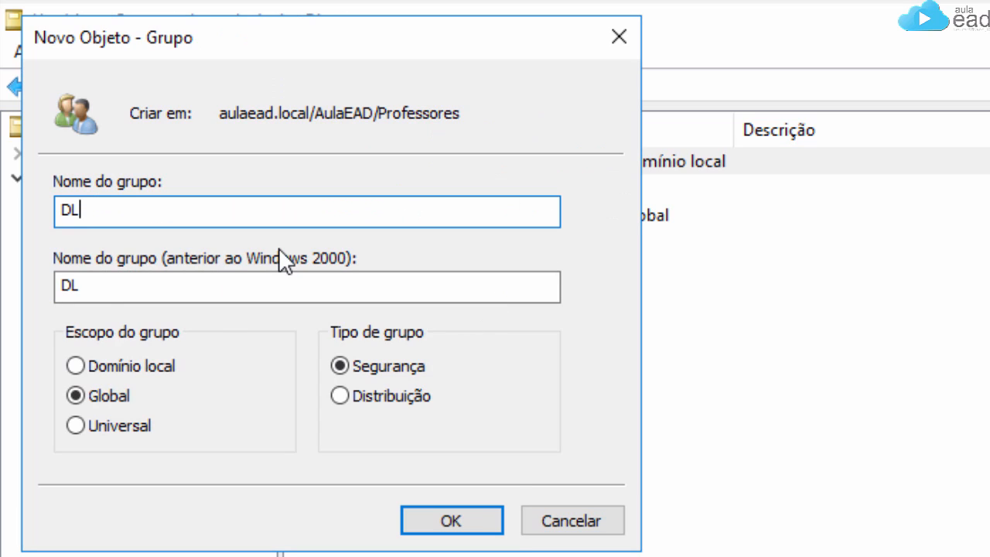
pyautogui.write('_Lin')
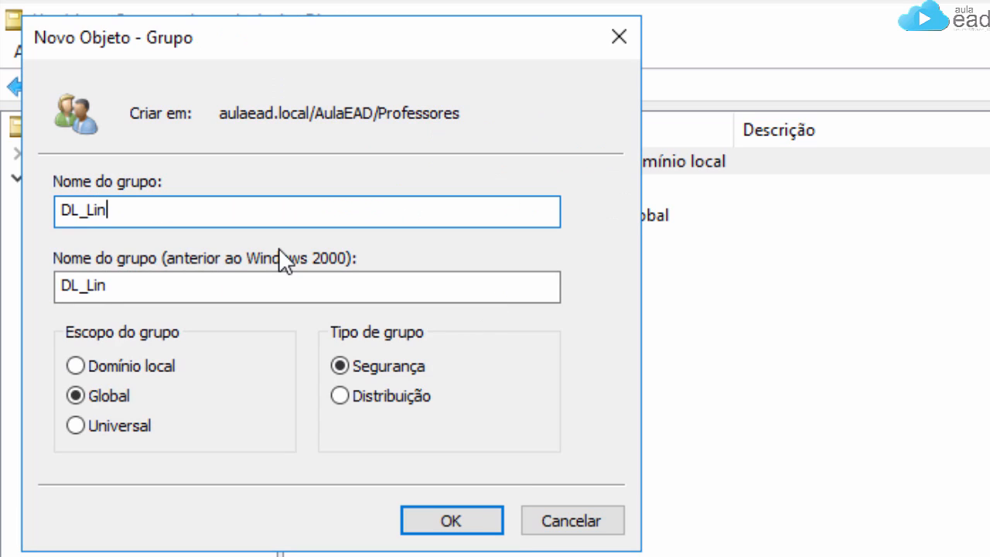
pyautogui.write('ux')
pyautogui.click(113, 365)
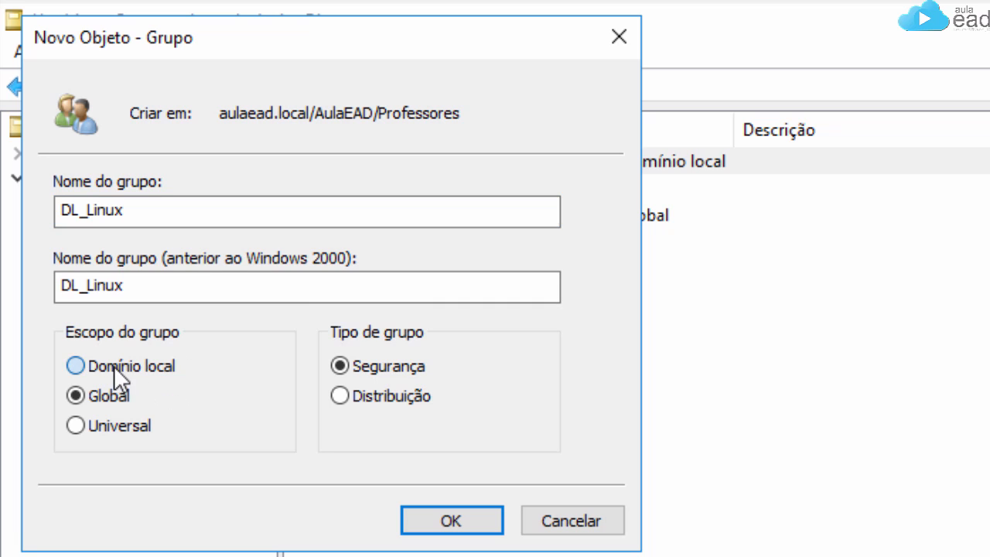
pyautogui.click(486, 522)
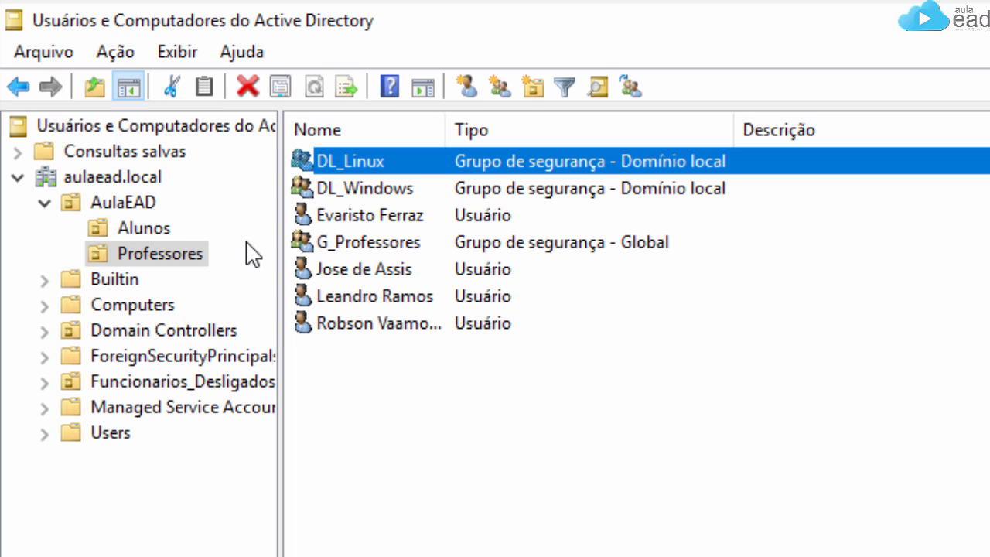
# Step: Select four teacher accounts for adding to a group, then cancel that attempt
pyautogui.click(372, 381)
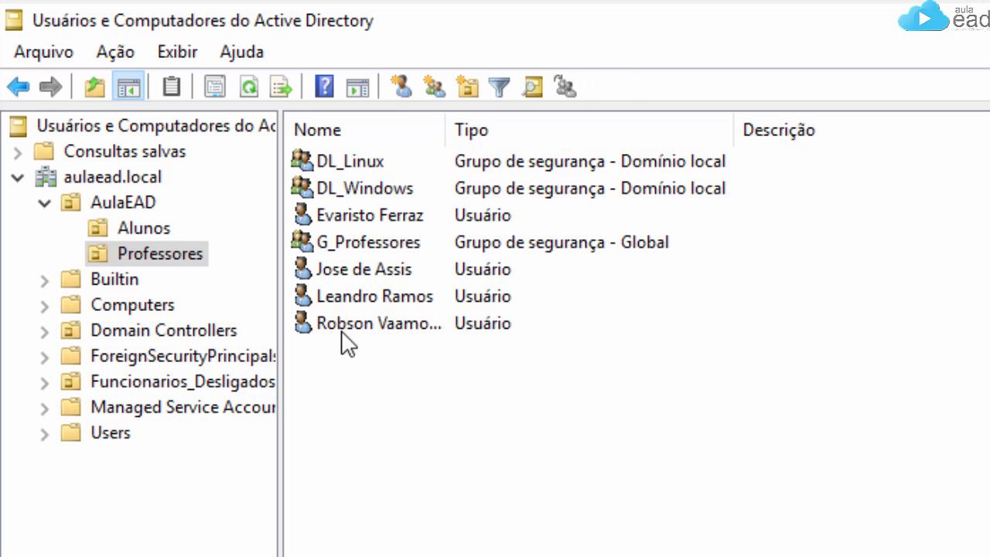
pyautogui.click(344, 323)
pyautogui.keyDown('ctrl'); pyautogui.click(338, 296); pyautogui.keyUp('ctrl')
pyautogui.keyDown('ctrl'); pyautogui.click(336, 271); pyautogui.keyUp('ctrl')
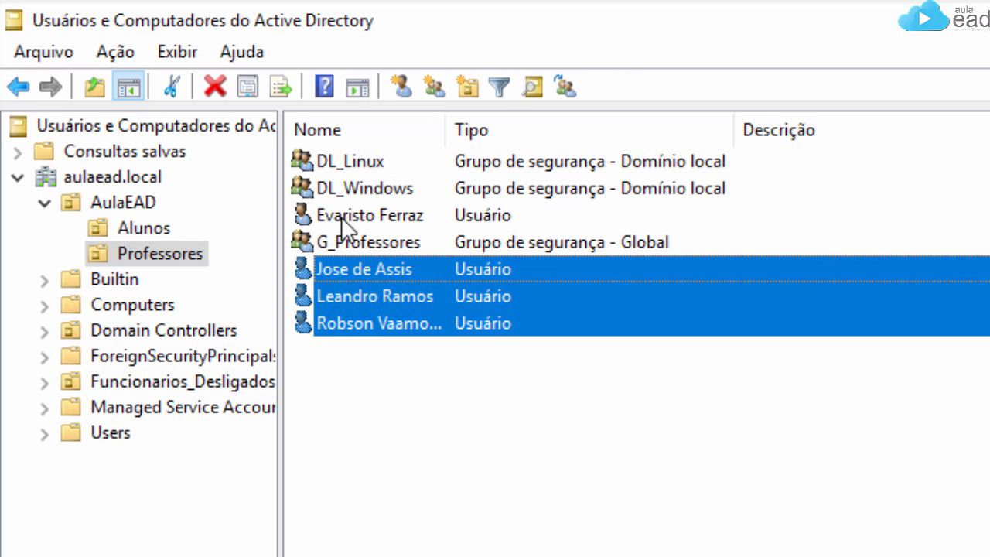
pyautogui.keyDown('ctrl'); pyautogui.click(341, 215); pyautogui.keyUp('ctrl')
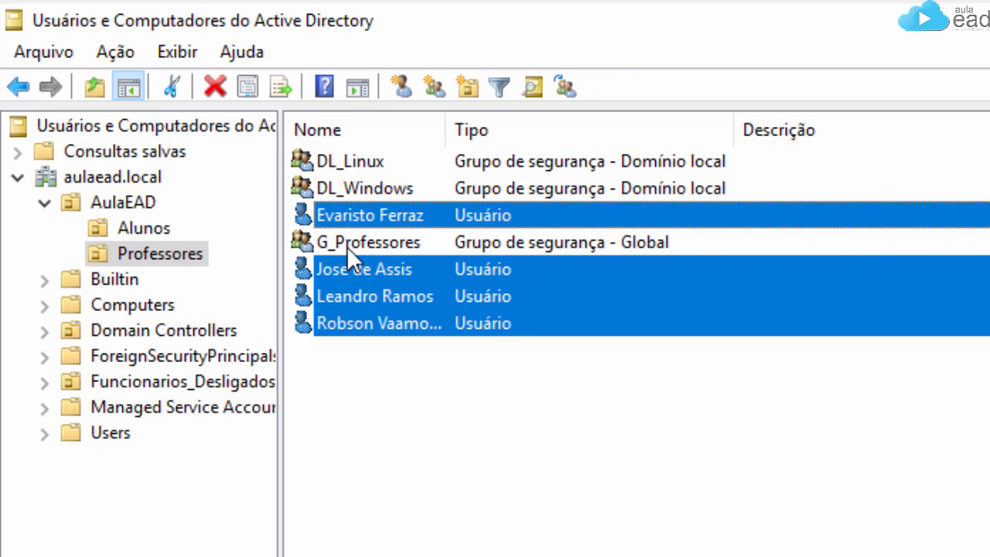
pyautogui.rightClick(356, 290)
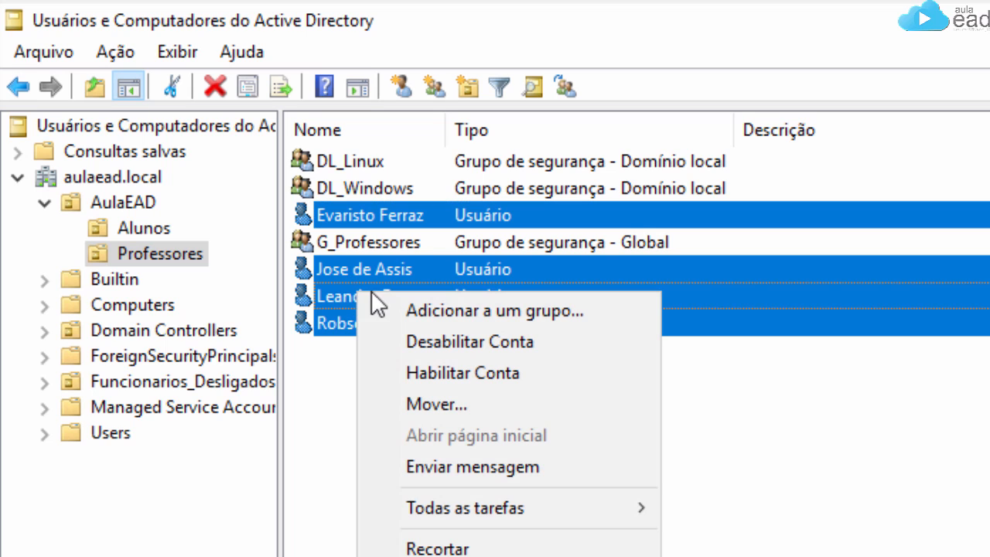
pyautogui.click(541, 309)
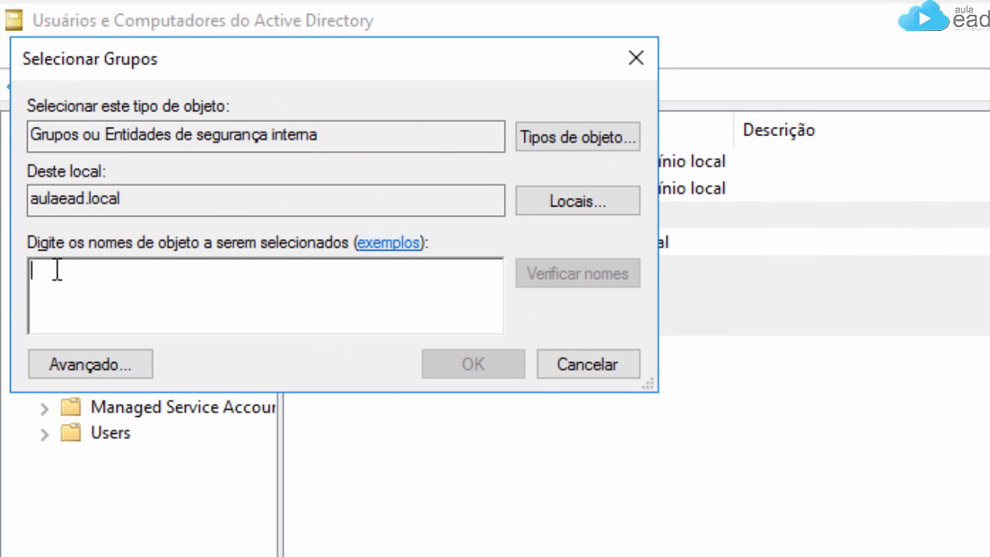
pyautogui.click(570, 365)
# Step: Select two teacher accounts and resolve 'dl_lin' to DL_Linux as their target group
pyautogui.click(392, 358)
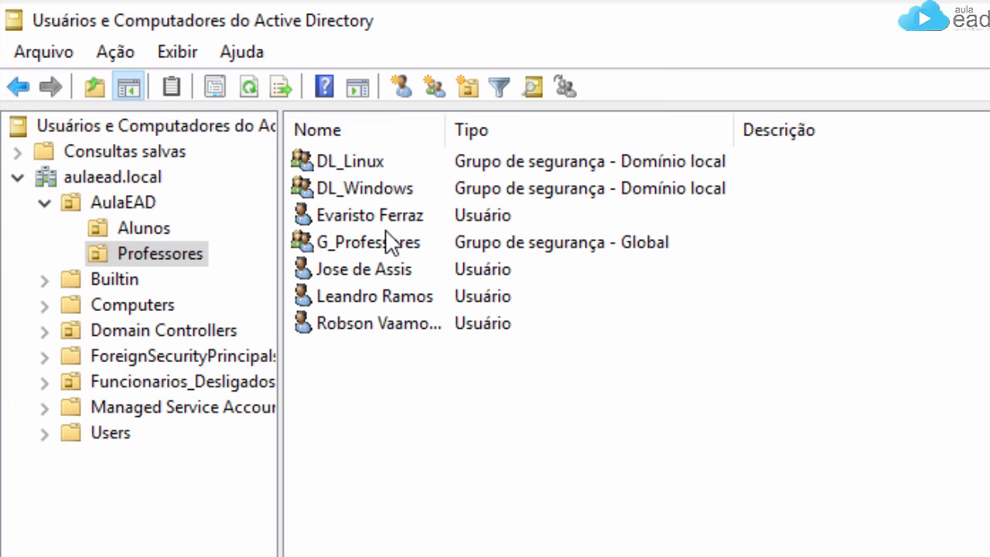
pyautogui.click(371, 271)
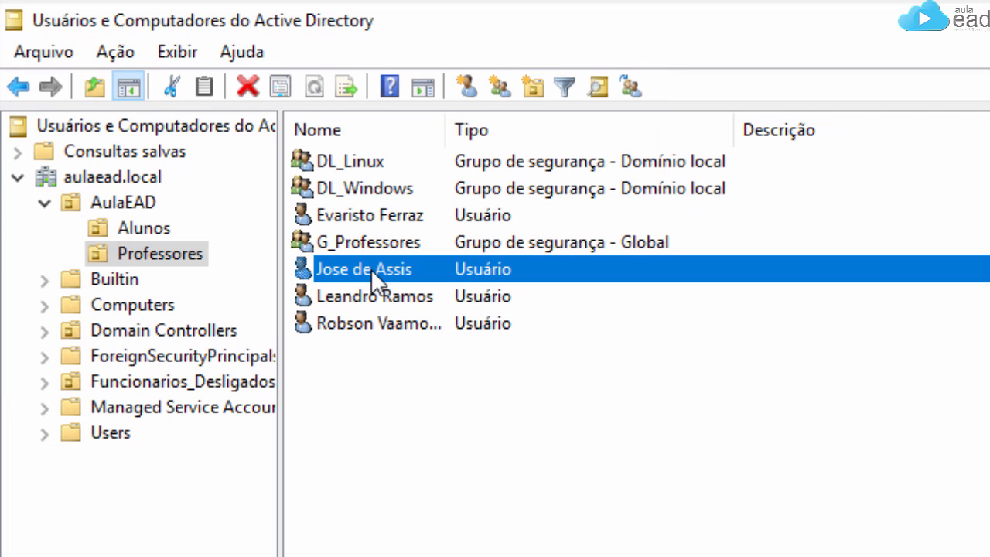
pyautogui.keyDown('ctrl'); pyautogui.click(371, 324); pyautogui.keyUp('ctrl')
pyautogui.rightClick(372, 325)
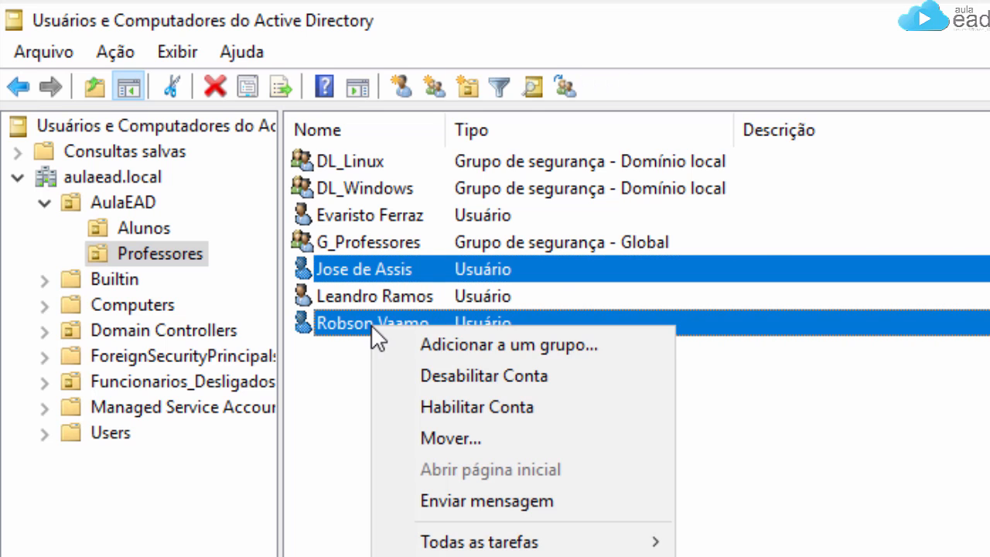
pyautogui.click(523, 346)
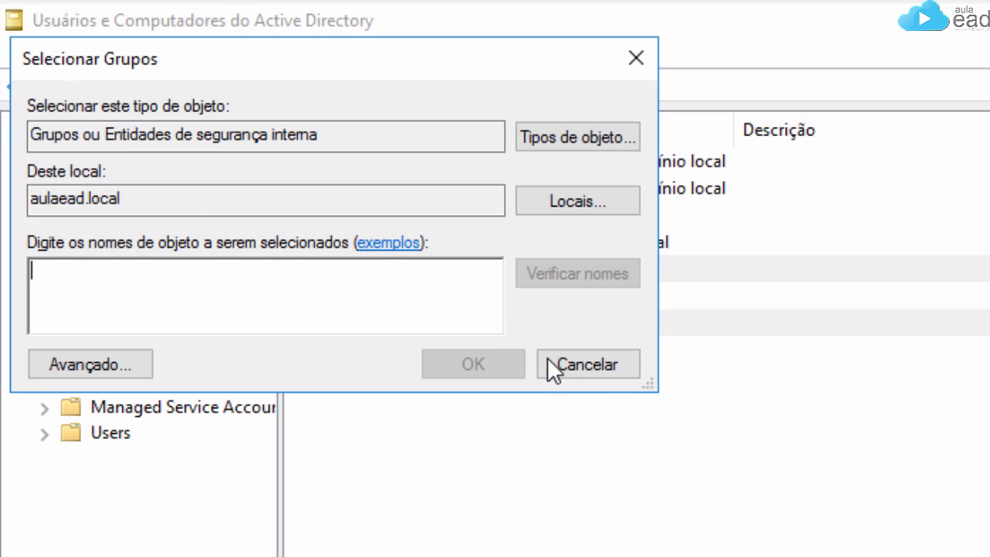
pyautogui.write('dl_')
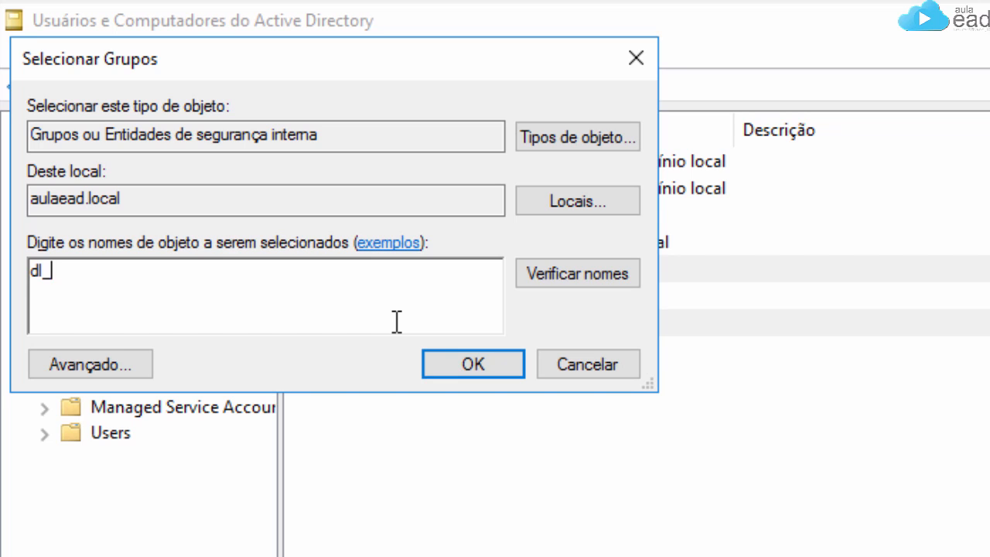
pyautogui.write('lin')
pyautogui.click(580, 275)
# Step: Finish adding two teachers to DL_Linux, then add the other two teachers to DL_Windows
pyautogui.click(482, 368)
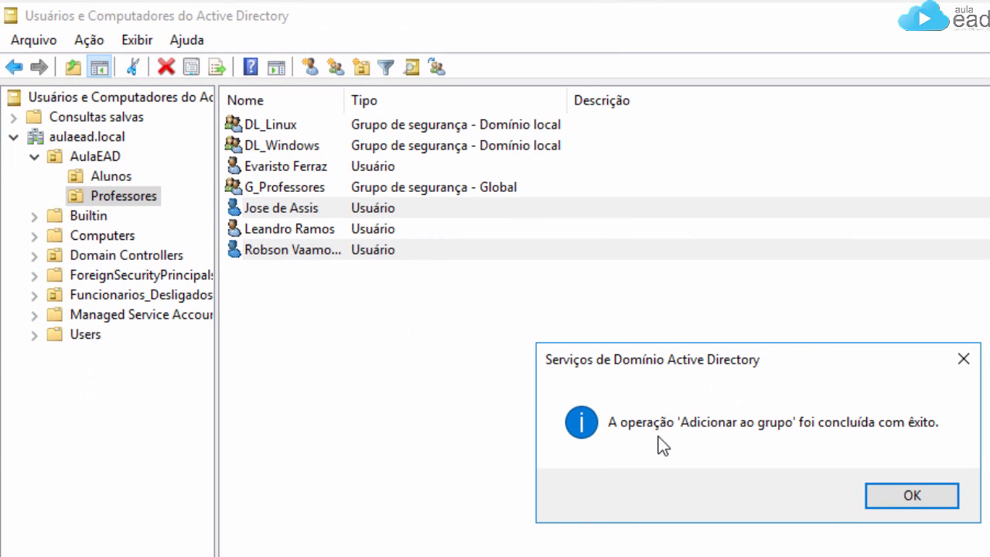
pyautogui.click(949, 503)
pyautogui.click(325, 227)
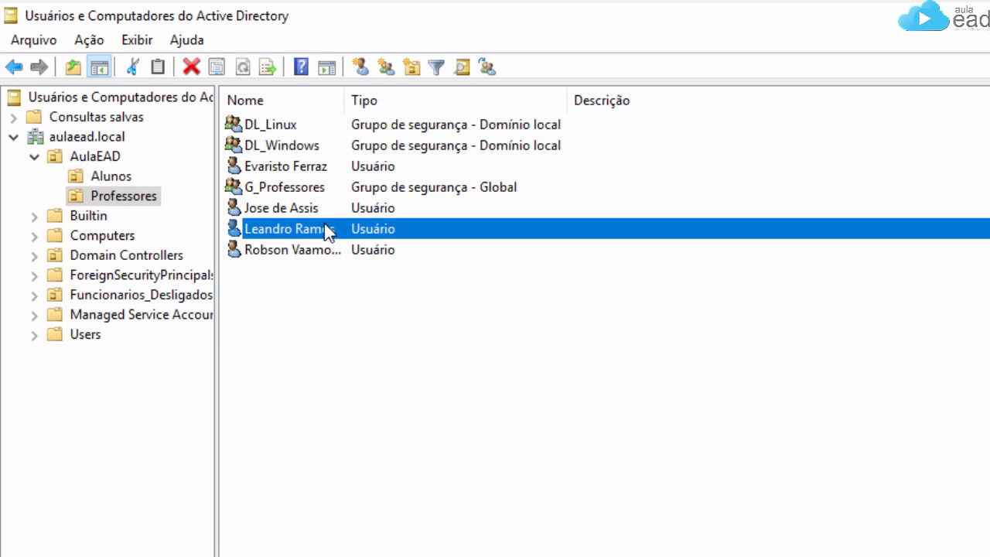
pyautogui.keyDown('ctrl'); pyautogui.click(305, 166); pyautogui.keyUp('ctrl')
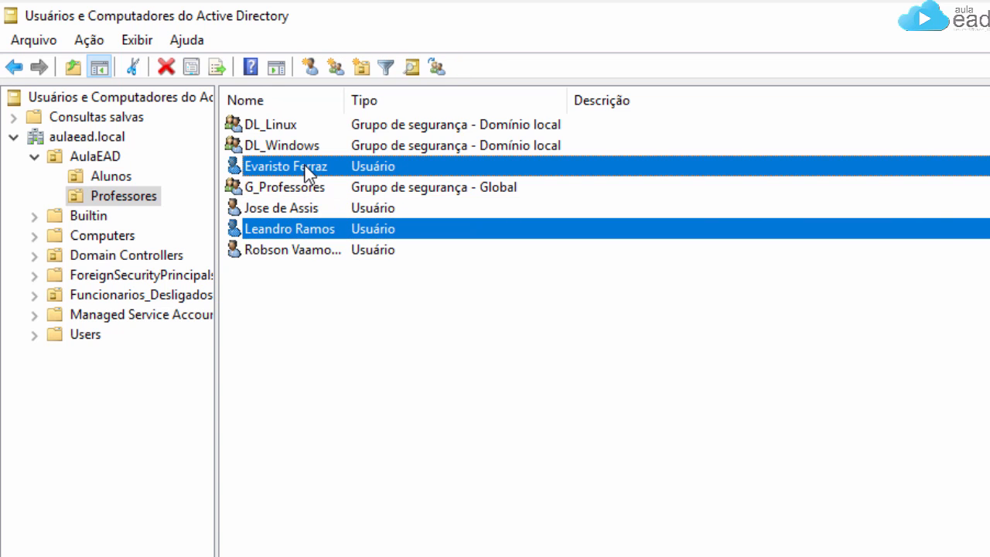
pyautogui.rightClick(305, 167)
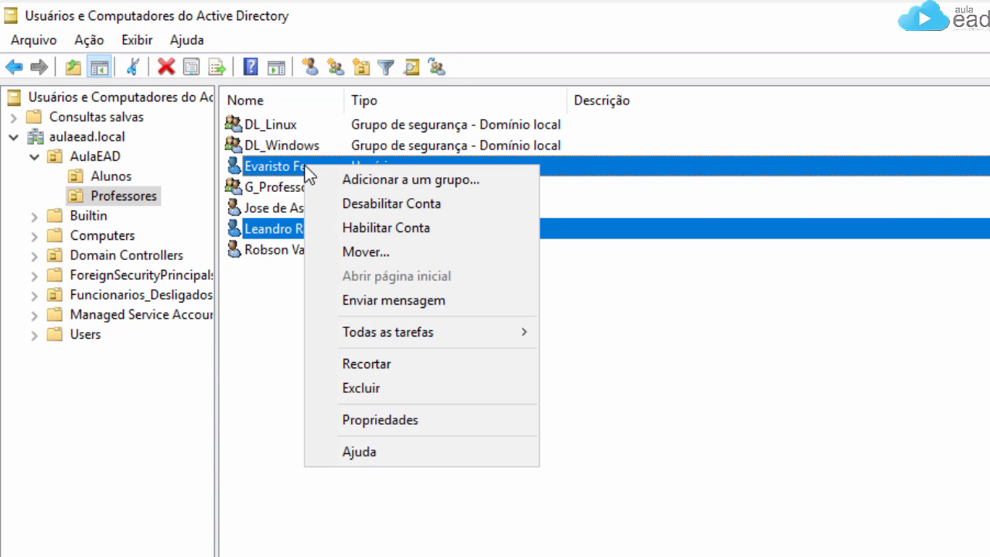
pyautogui.click(395, 180)
pyautogui.write('DI')
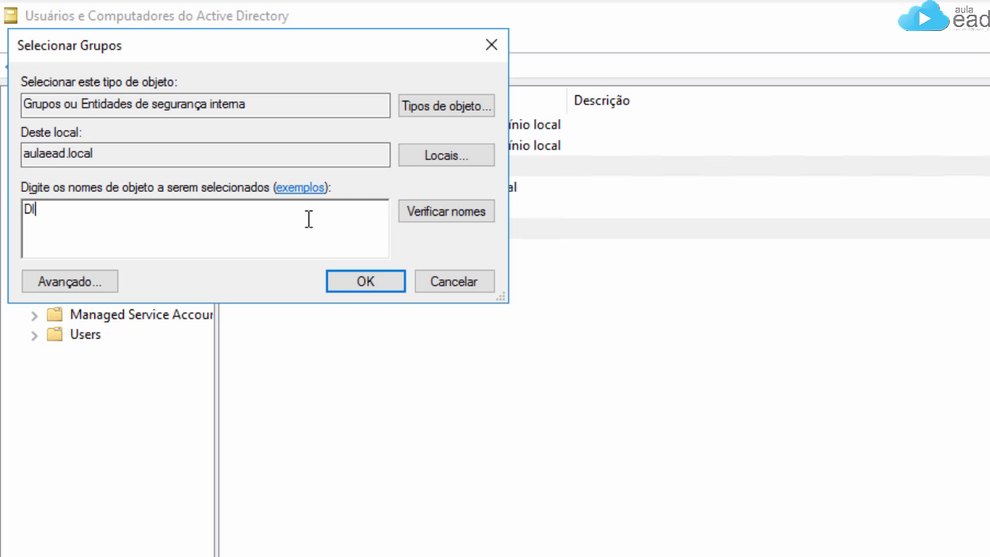
pyautogui.write('_Windows')
pyautogui.click(471, 217)
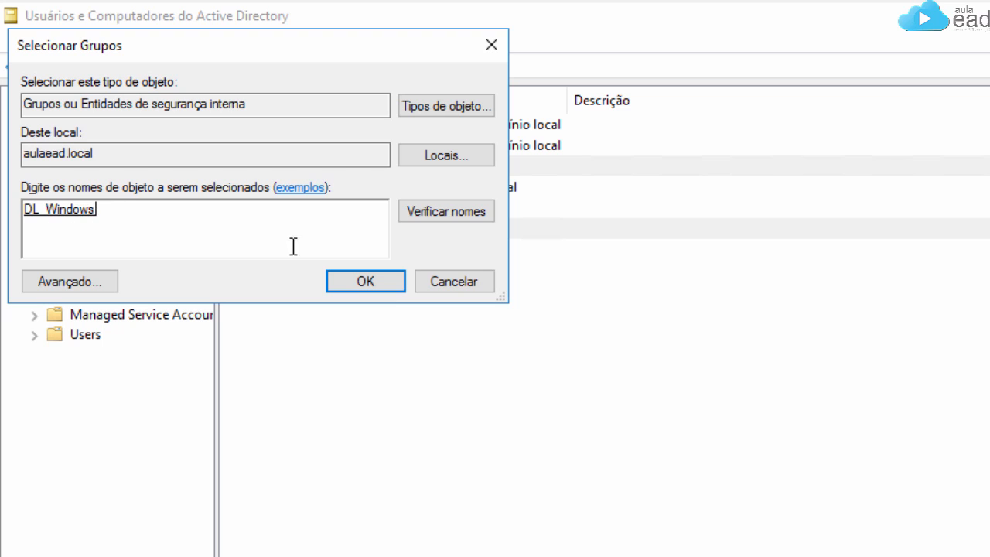
pyautogui.click(387, 283)
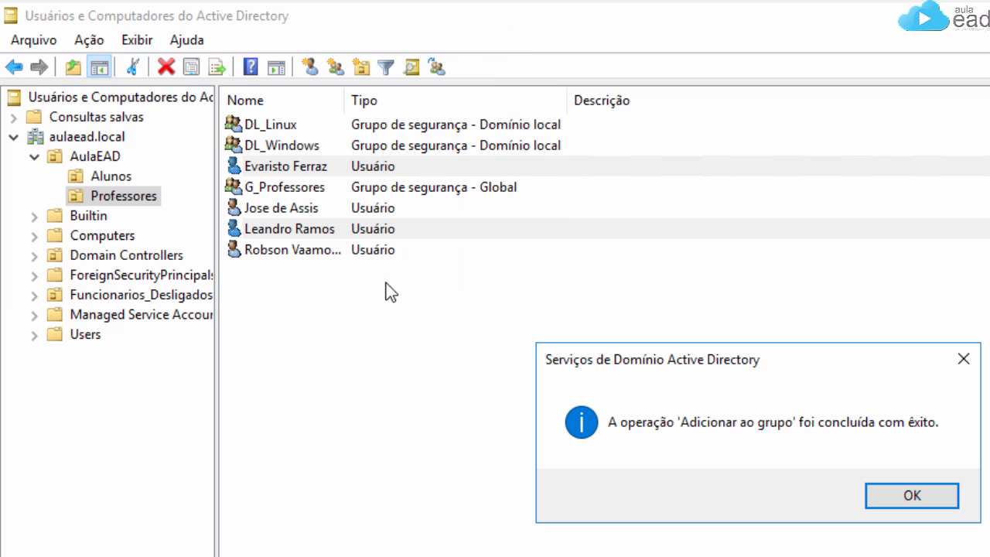
pyautogui.click(925, 491)
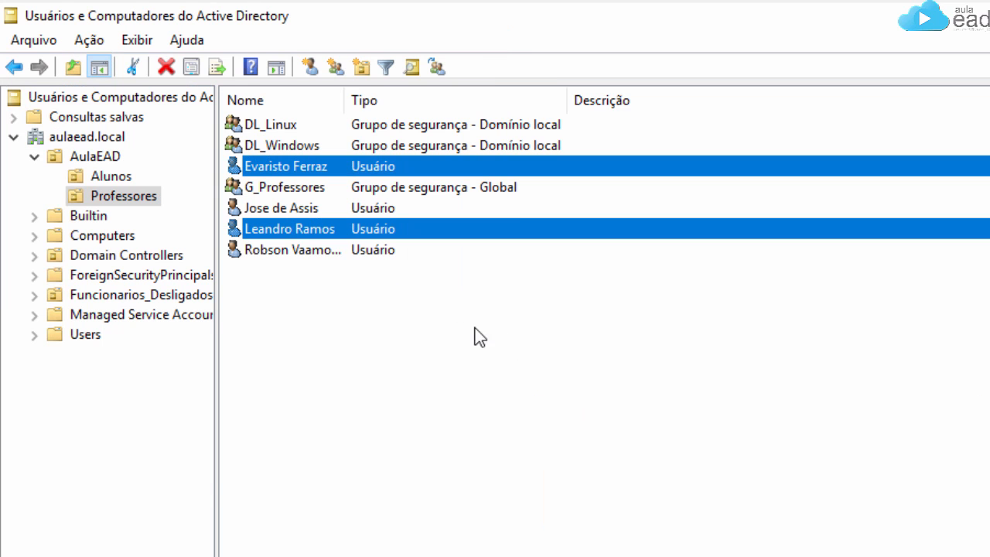
pyautogui.click(372, 308)
pyautogui.doubleClick(280, 124)
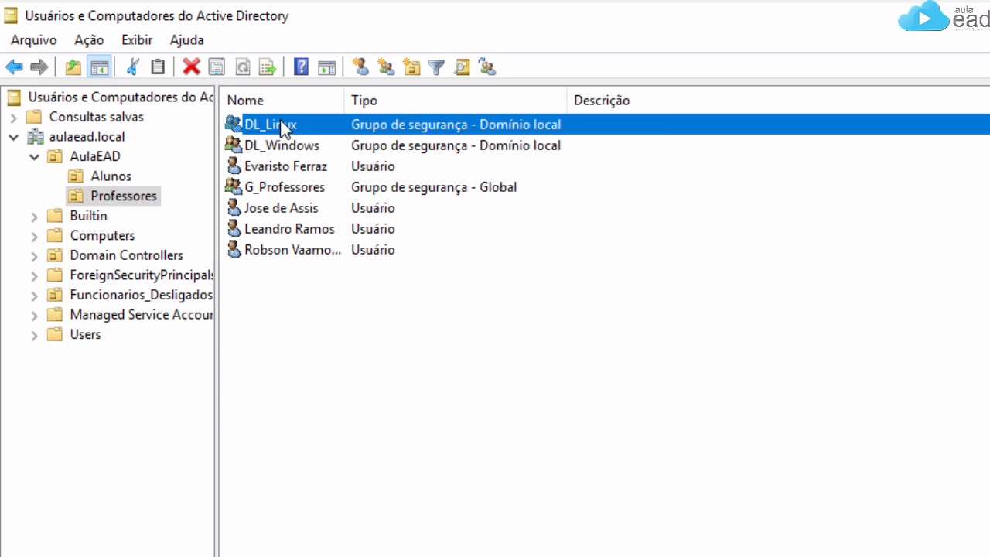
pyautogui.click(615, 202)
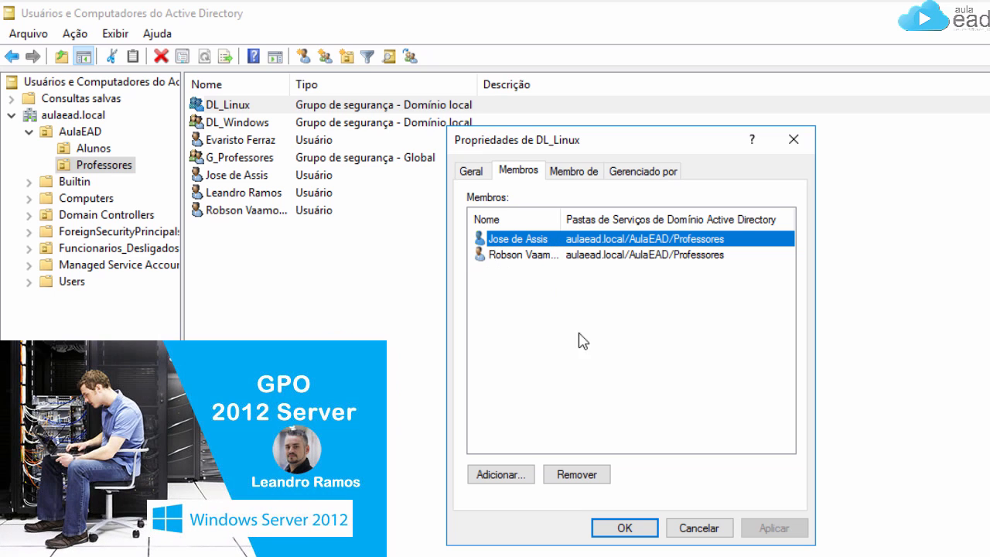
pyautogui.click(717, 532)
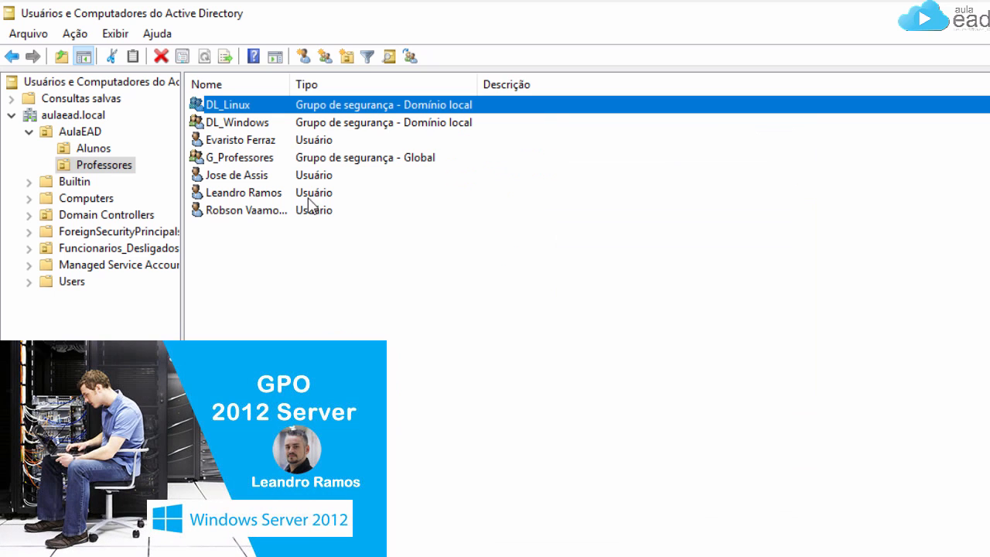
pyautogui.doubleClick(246, 125)
pyautogui.click(509, 171)
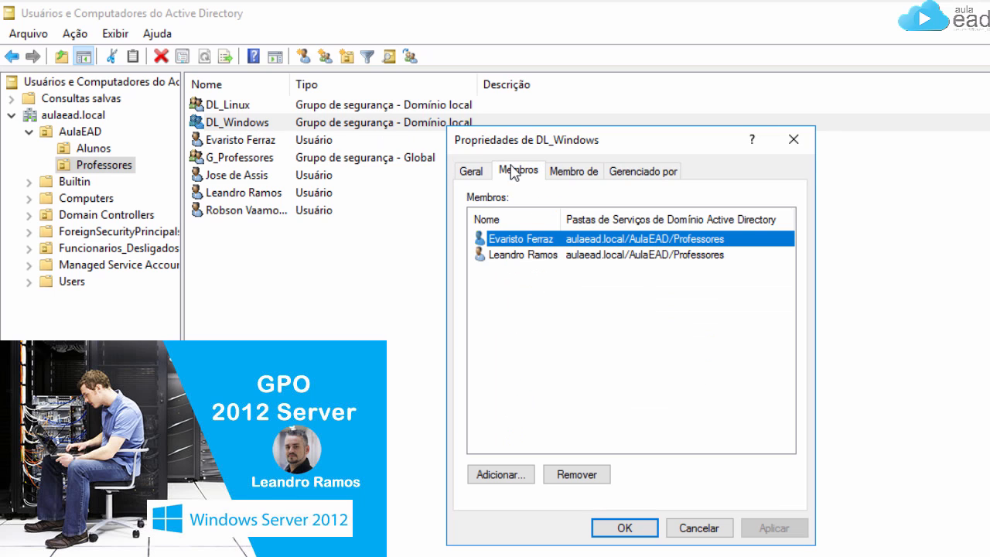
pyautogui.click(515, 257)
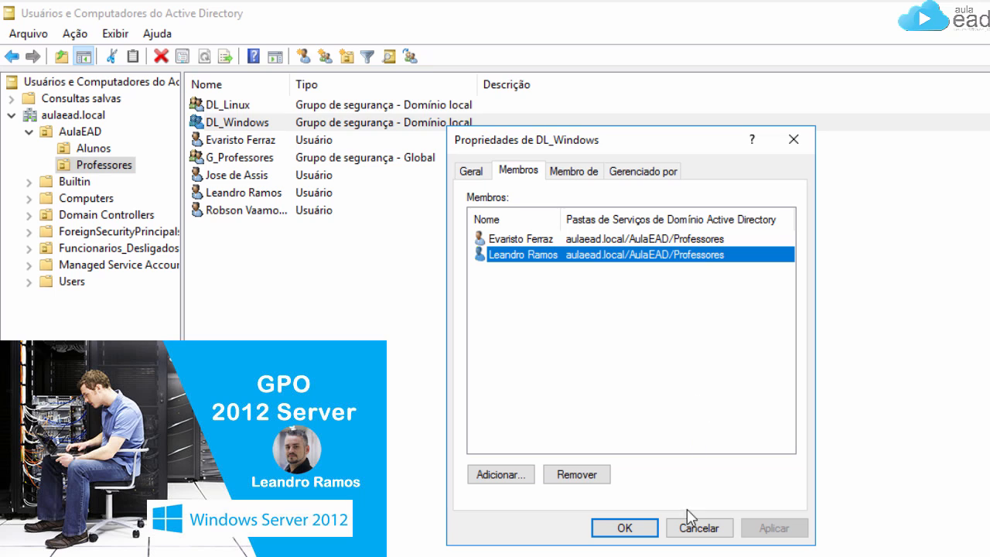
pyautogui.click(626, 527)
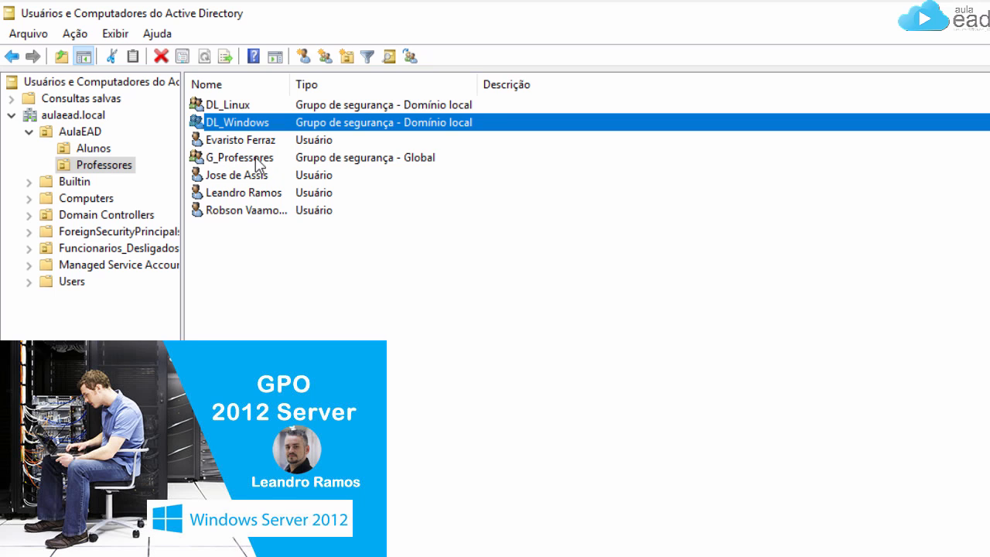
# Step: Open G_Professores' Members list and start adding a member
pyautogui.doubleClick(222, 159)
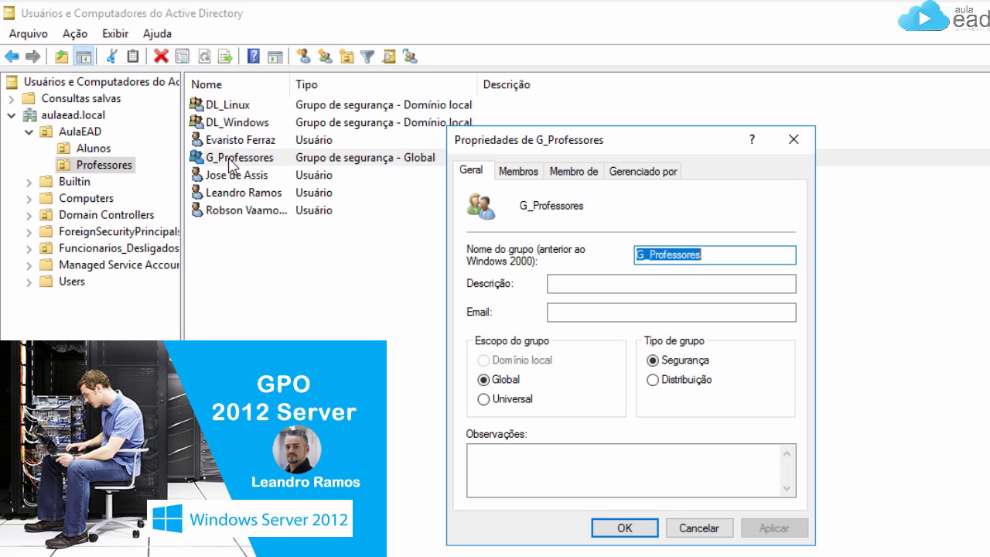
pyautogui.click(522, 172)
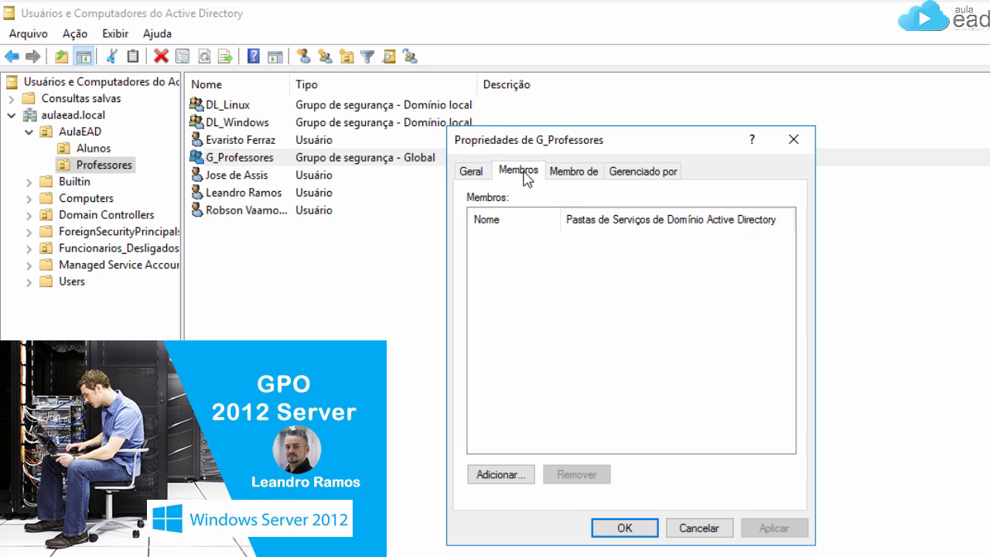
pyautogui.click(516, 474)
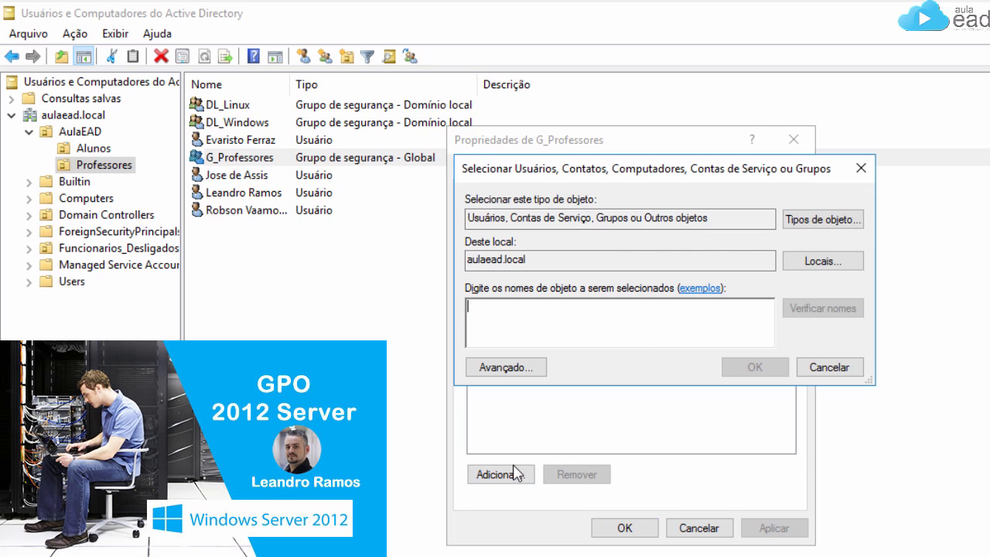
pyautogui.write('Dl_li')
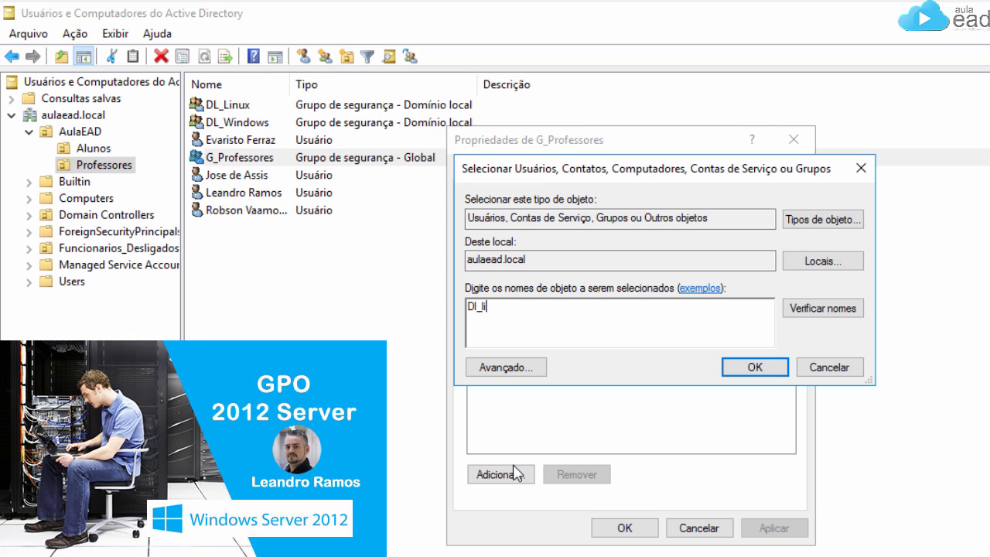
# Step: Try resolving Dl_li and Dl_linux with Check Names; each returns Name Not Found
pyautogui.click(845, 312)
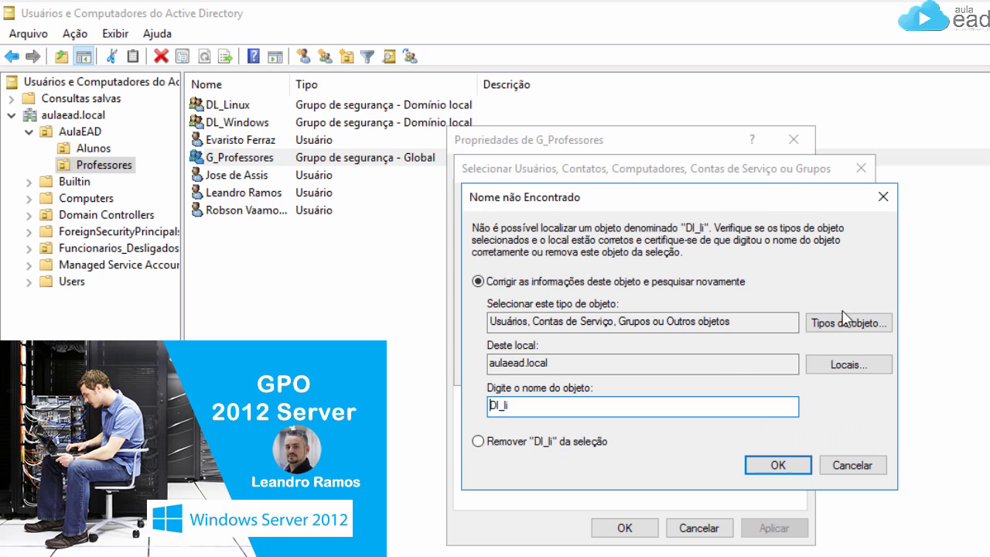
pyautogui.click(825, 464)
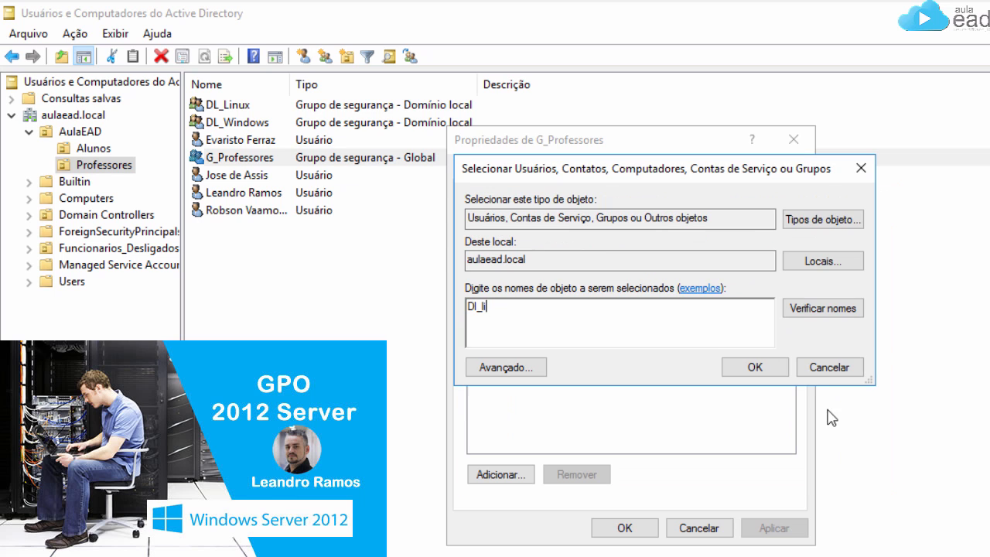
pyautogui.click(823, 310)
pyautogui.click(844, 464)
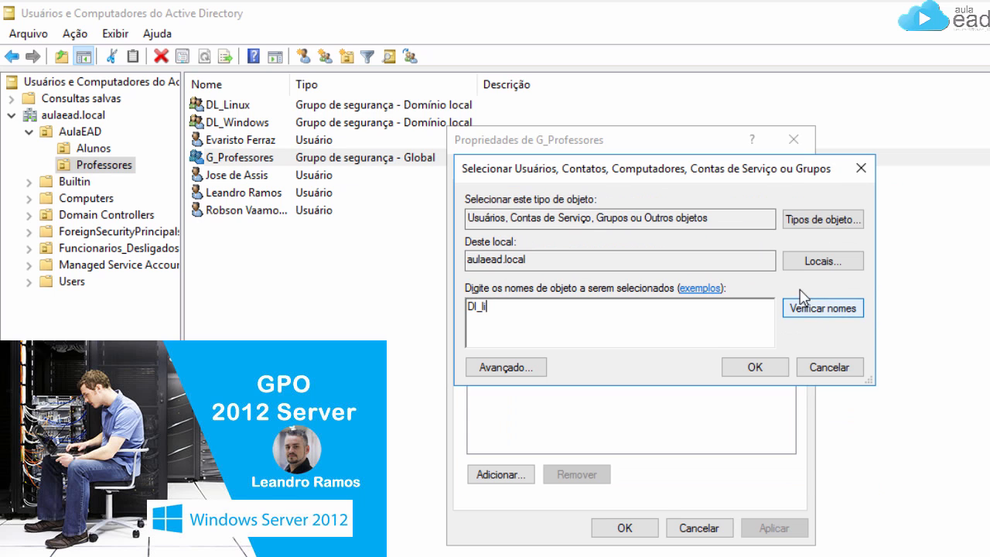
pyautogui.click(822, 309)
pyautogui.click(843, 463)
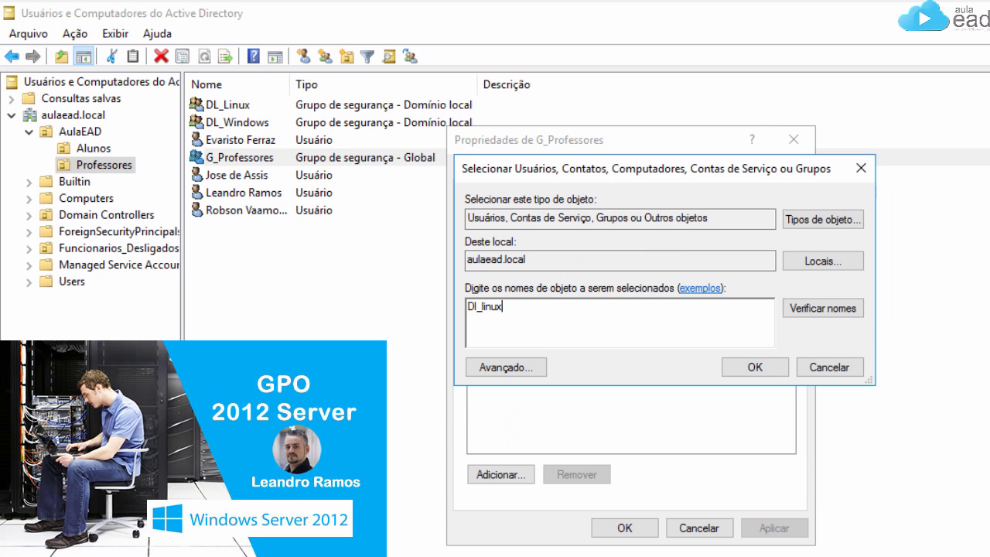
pyautogui.click(808, 309)
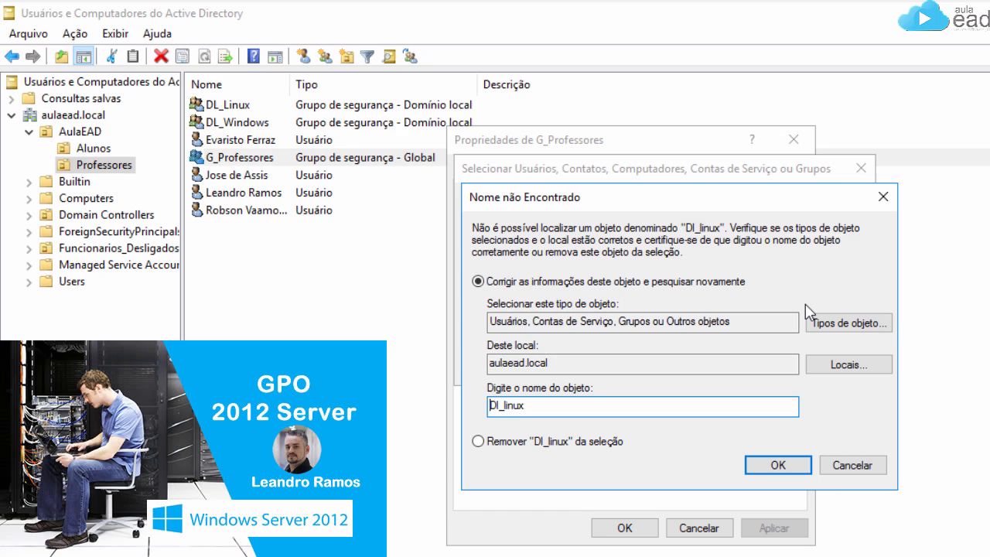
pyautogui.press('Escape')
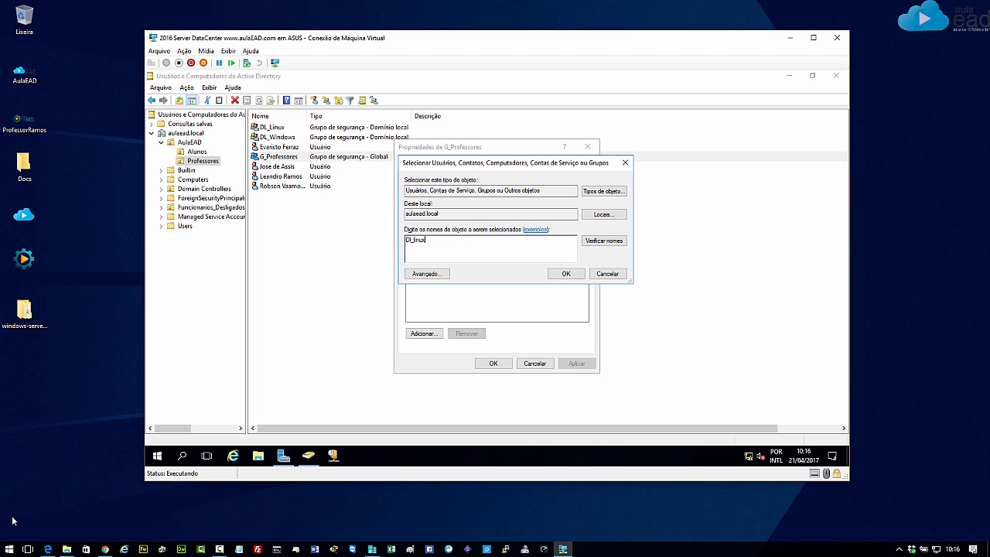
pyautogui.click(28, 549)
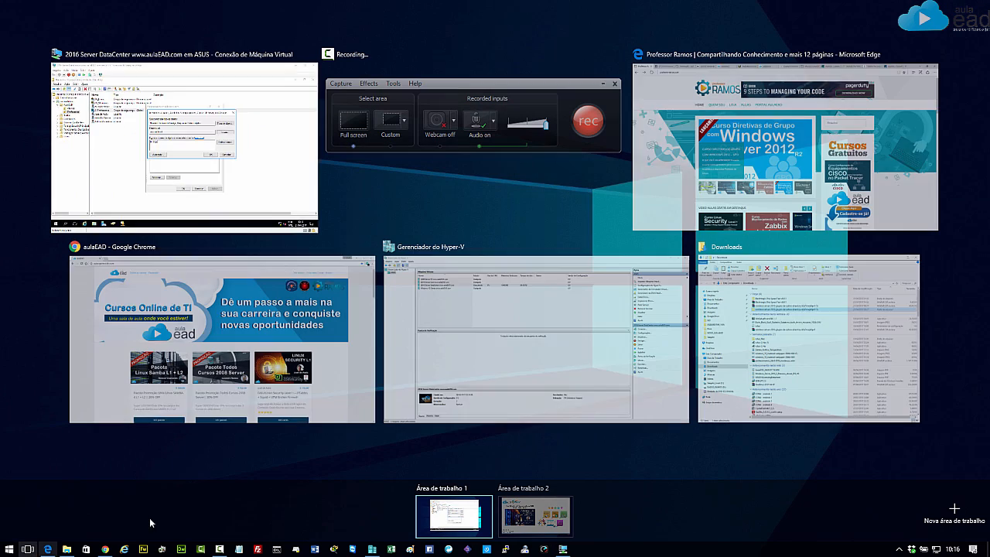
pyautogui.click(538, 524)
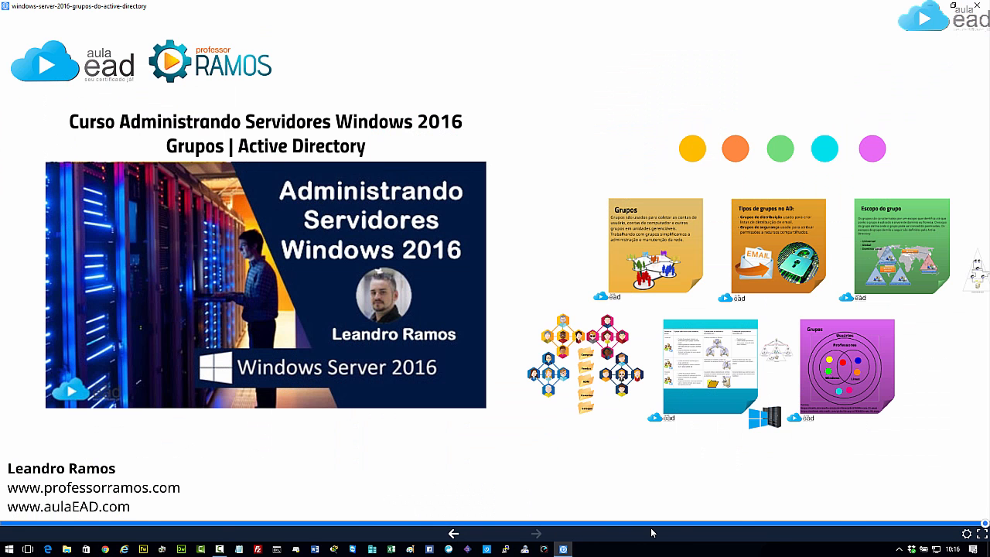
pyautogui.press('Right')
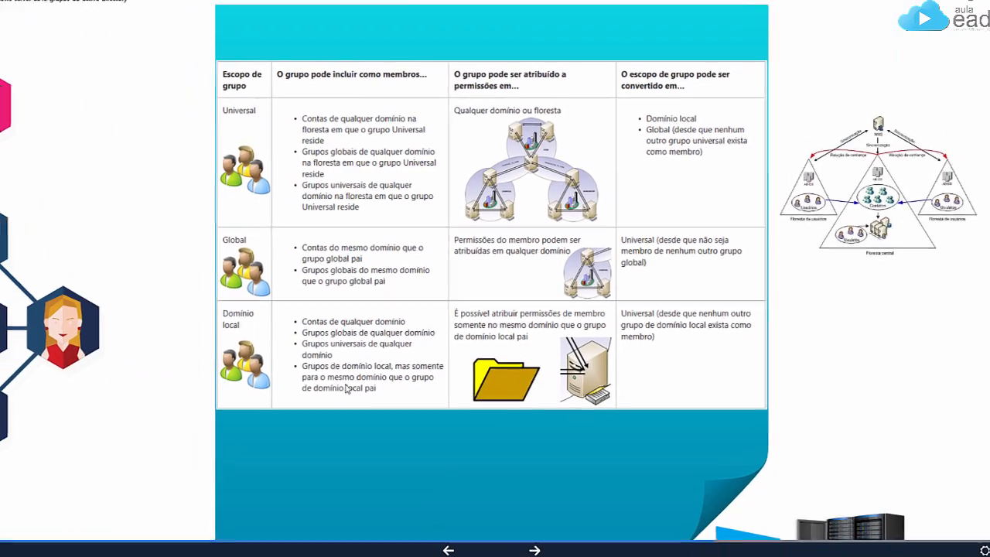
pyautogui.click(28, 549)
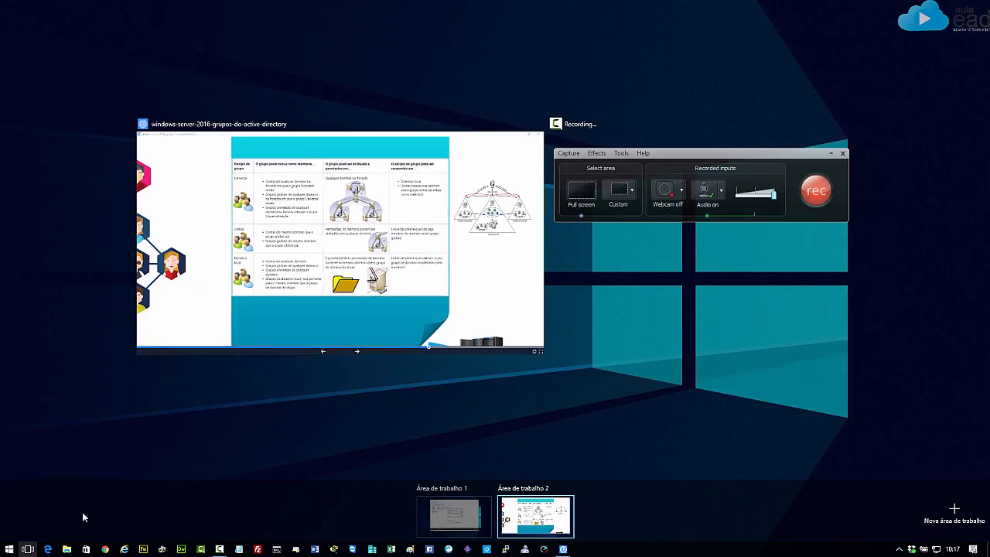
pyautogui.click(453, 510)
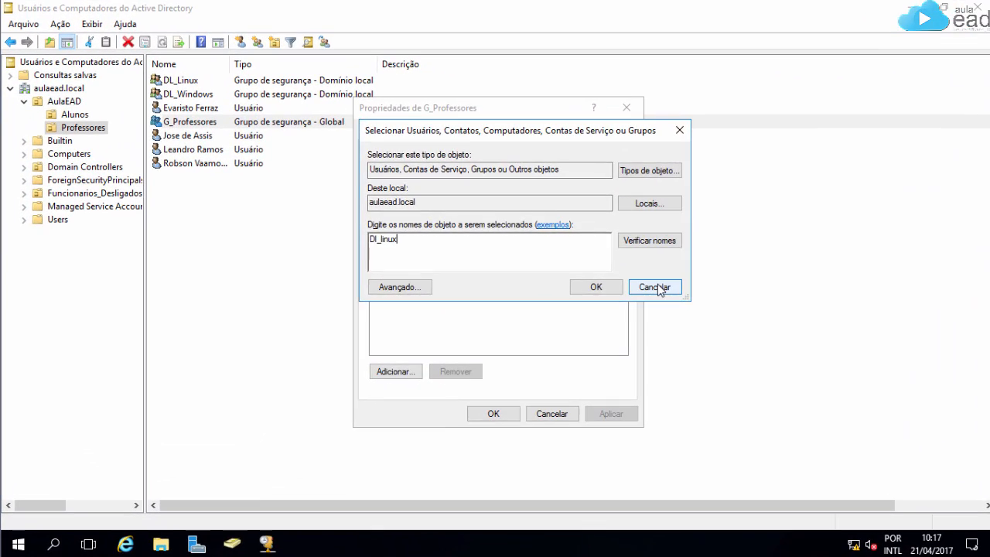
# Step: Close the open dialogs and change G_Professores' scope to Universal
pyautogui.click(607, 274)
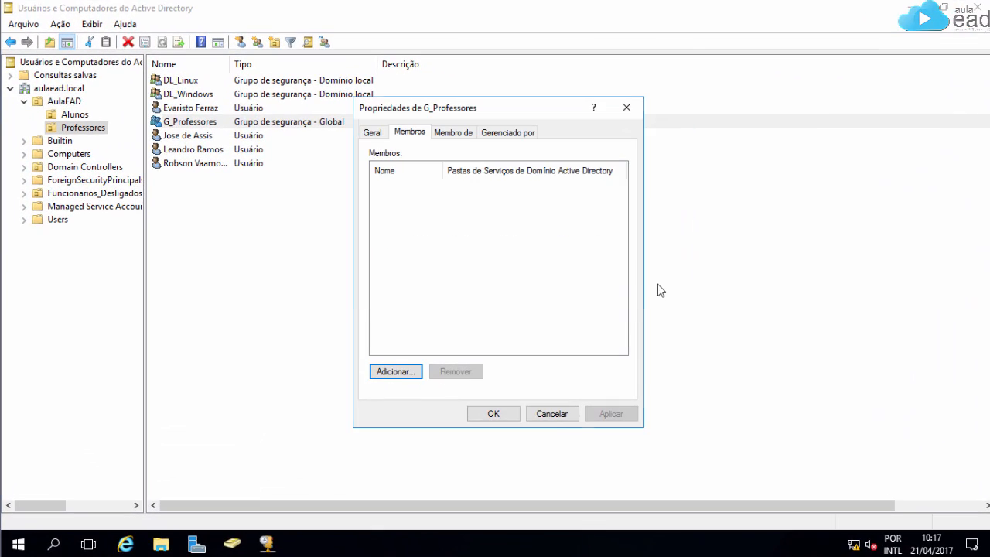
pyautogui.click(552, 412)
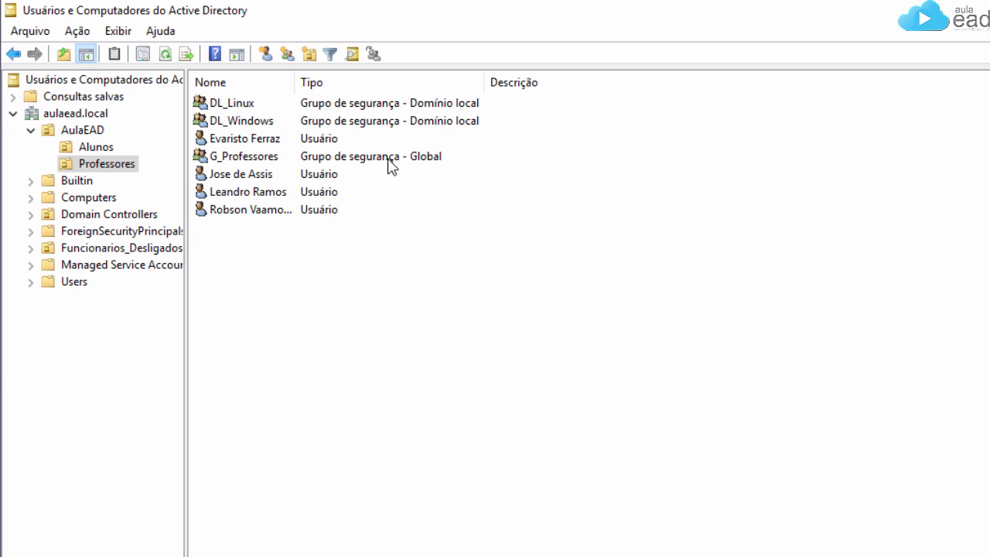
pyautogui.rightClick(228, 155)
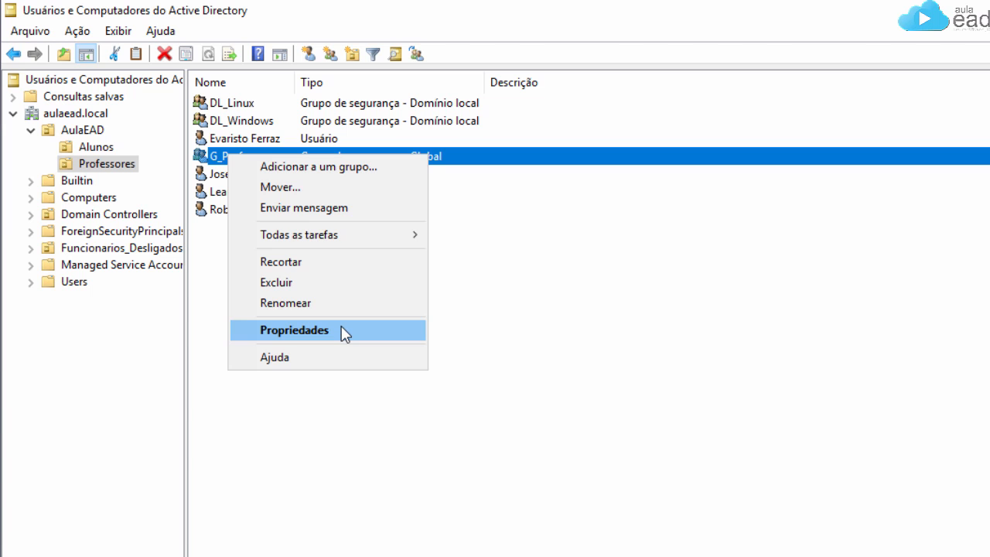
pyautogui.click(343, 331)
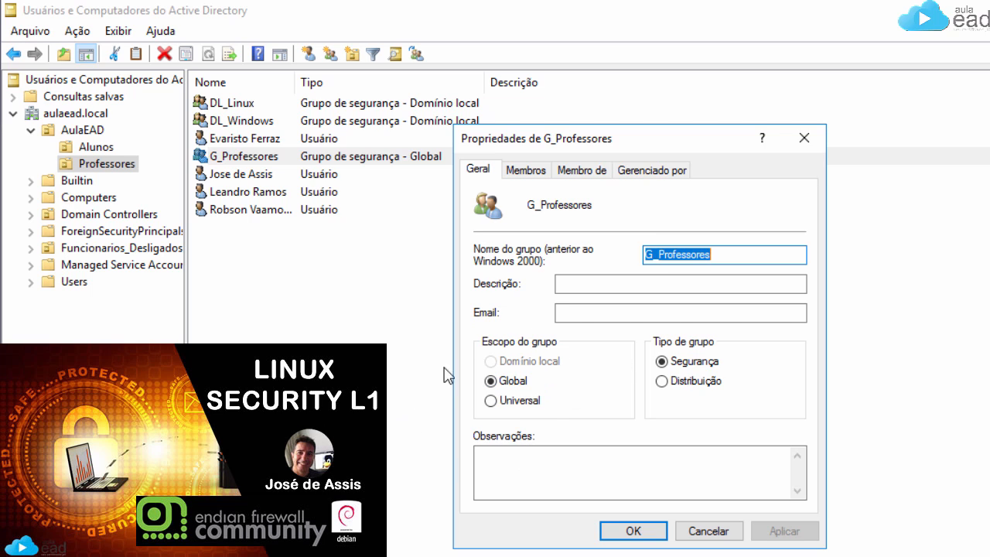
pyautogui.click(495, 402)
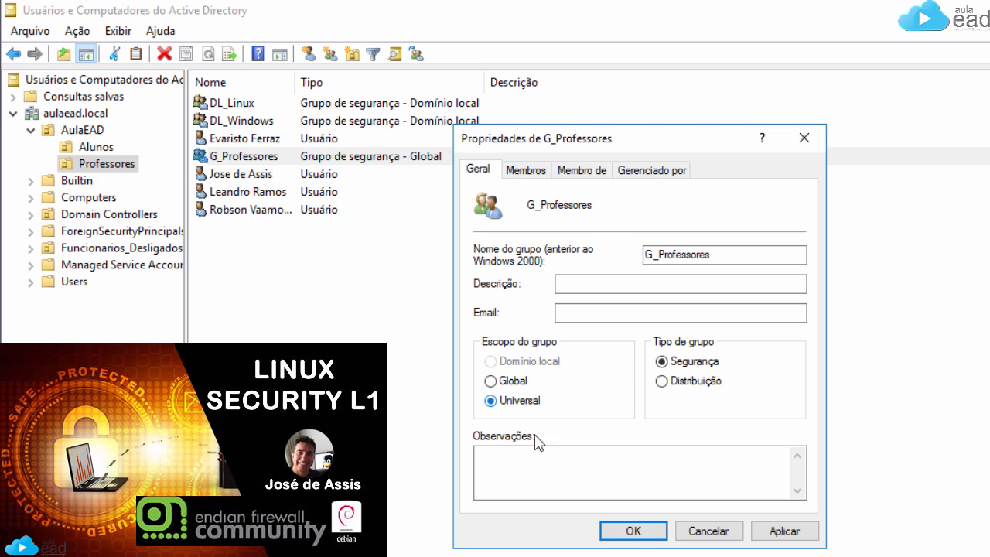
pyautogui.click(633, 532)
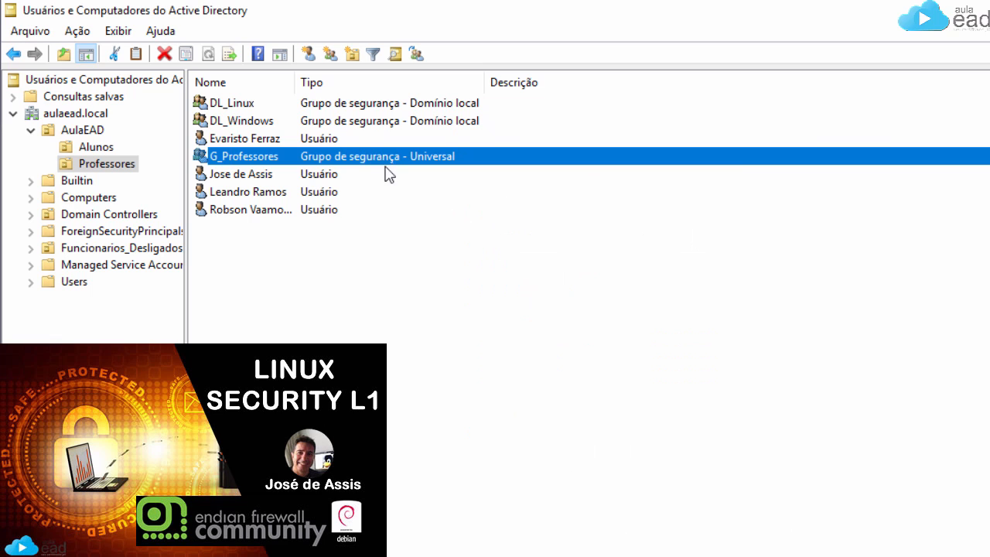
# Step: Set the group scope to Domínio local and change its pre-Windows 2000 name to DL_Professores
pyautogui.rightClick(282, 158)
pyautogui.click(422, 328)
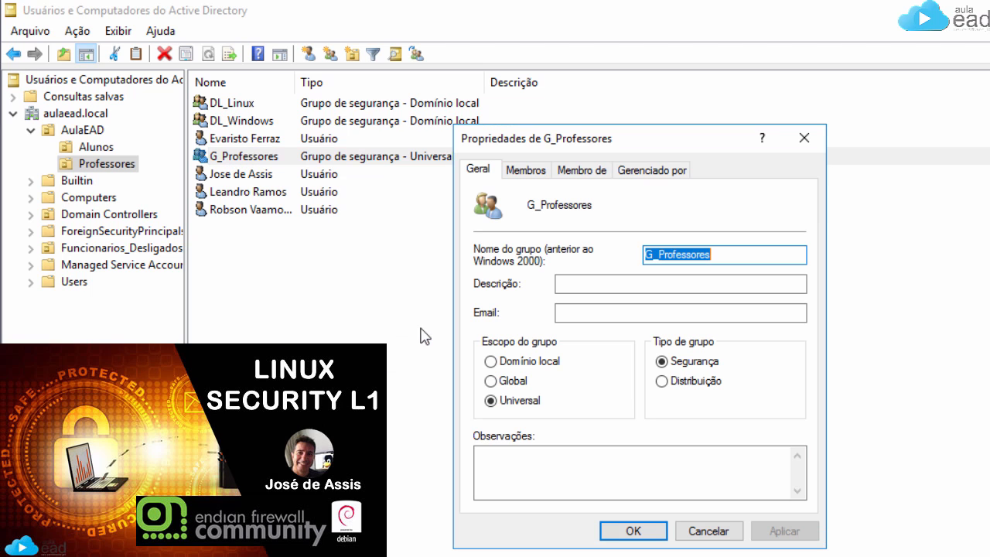
pyautogui.click(492, 362)
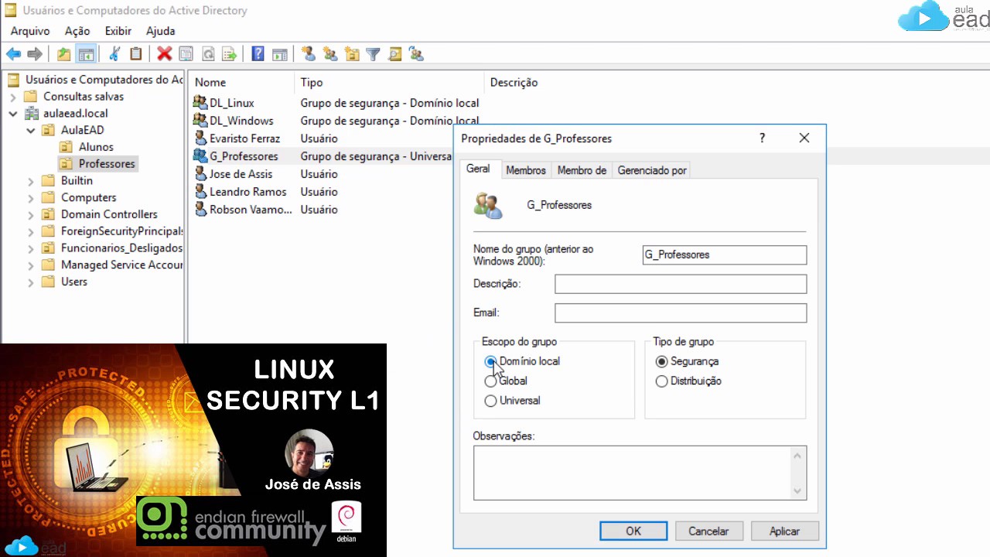
pyautogui.click(653, 255)
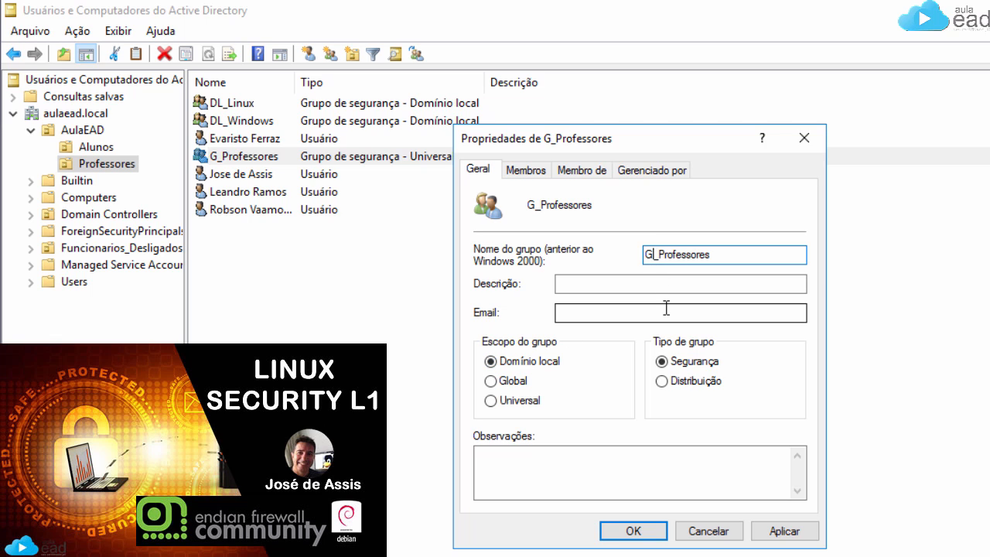
pyautogui.press('BackSpace')
pyautogui.write('DL')
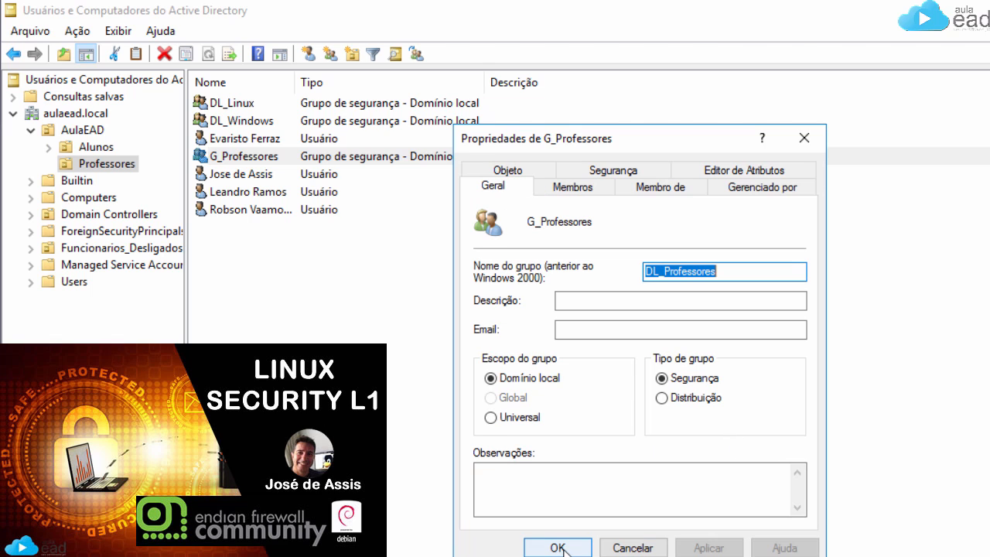
pyautogui.click(557, 548)
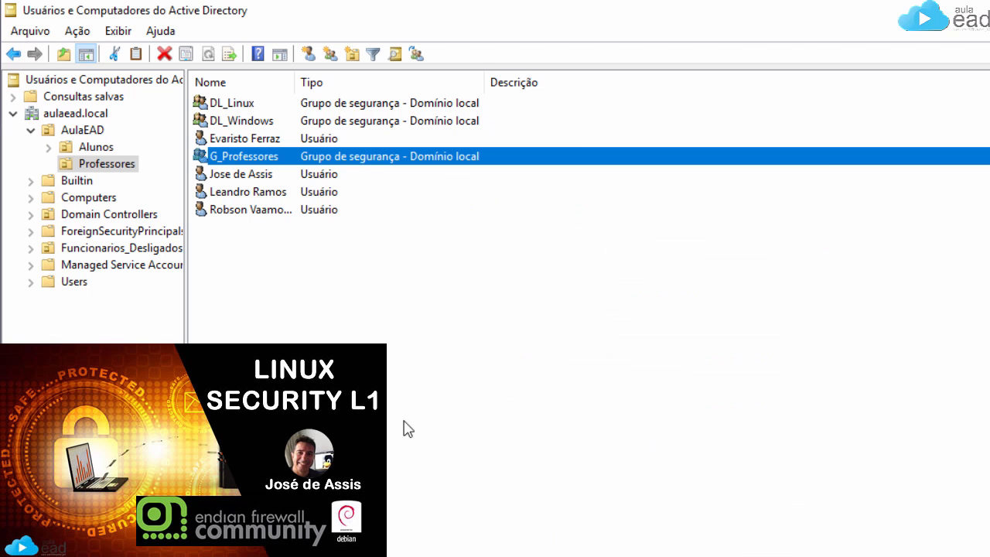
# Step: Rename the G_Professores group to DL_Professores
pyautogui.rightClick(243, 160)
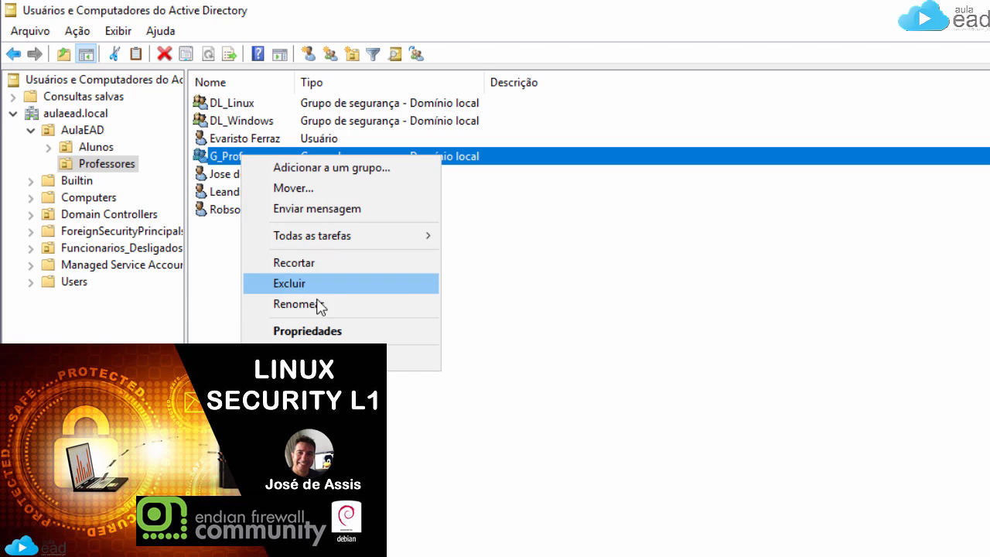
pyautogui.click(311, 302)
pyautogui.click(212, 156)
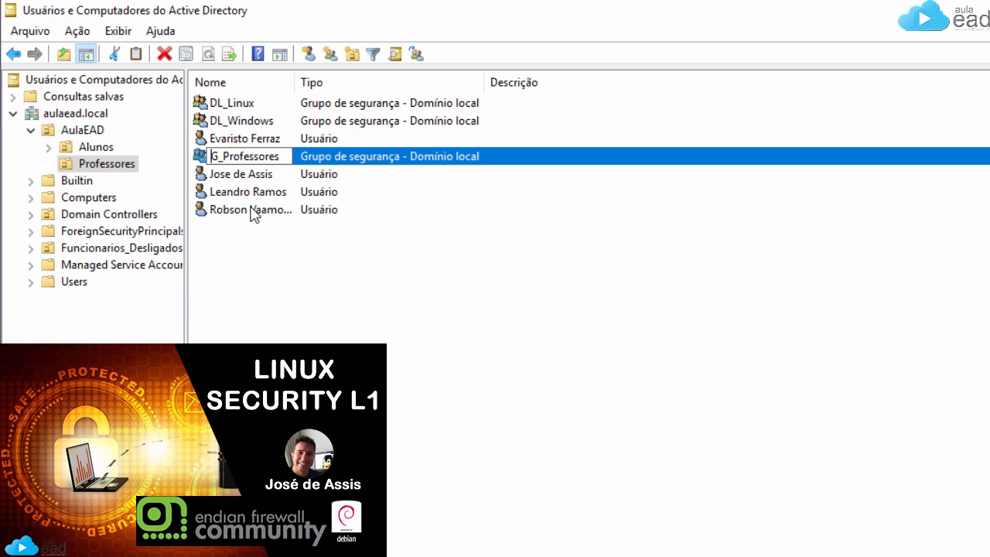
pyautogui.press('Delete')
pyautogui.write('DL')
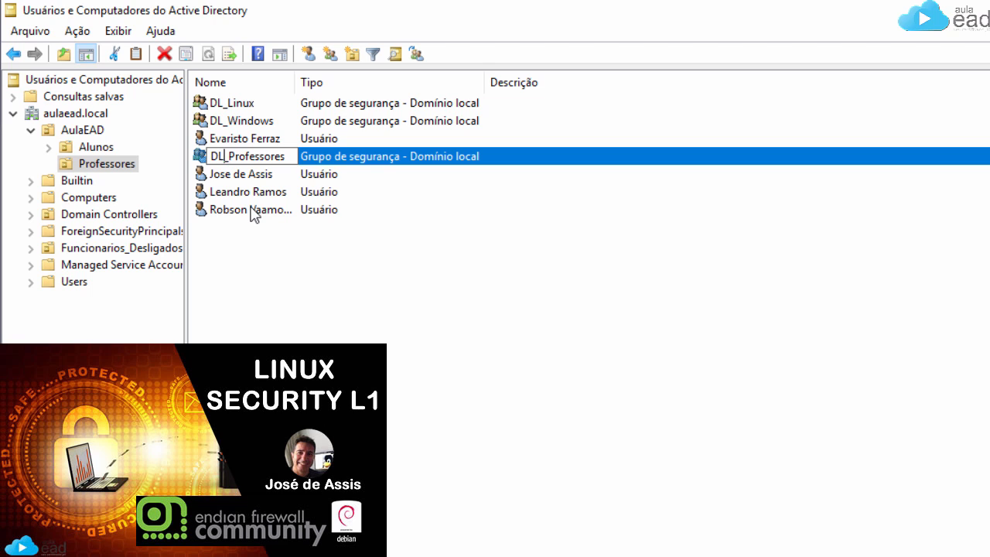
pyautogui.press('Return')
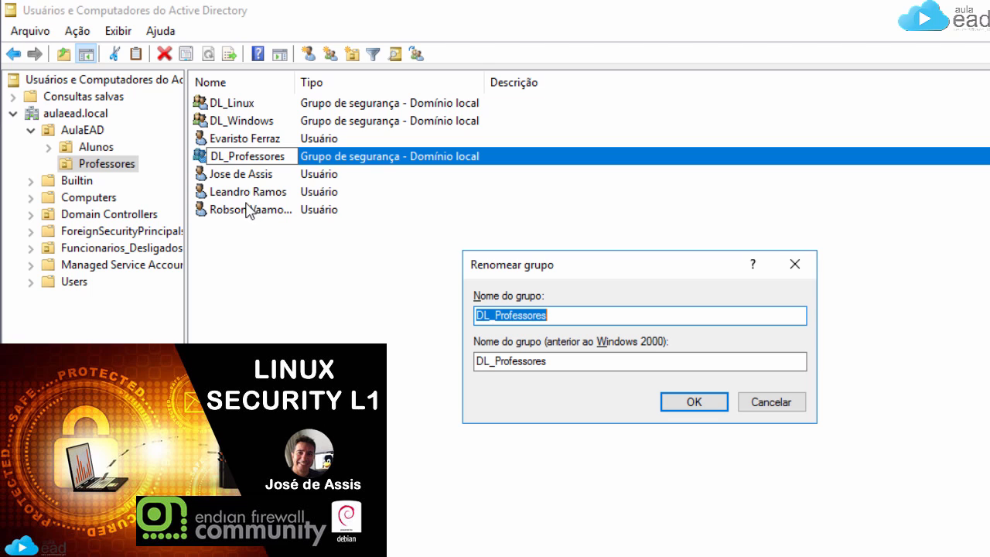
pyautogui.click(685, 402)
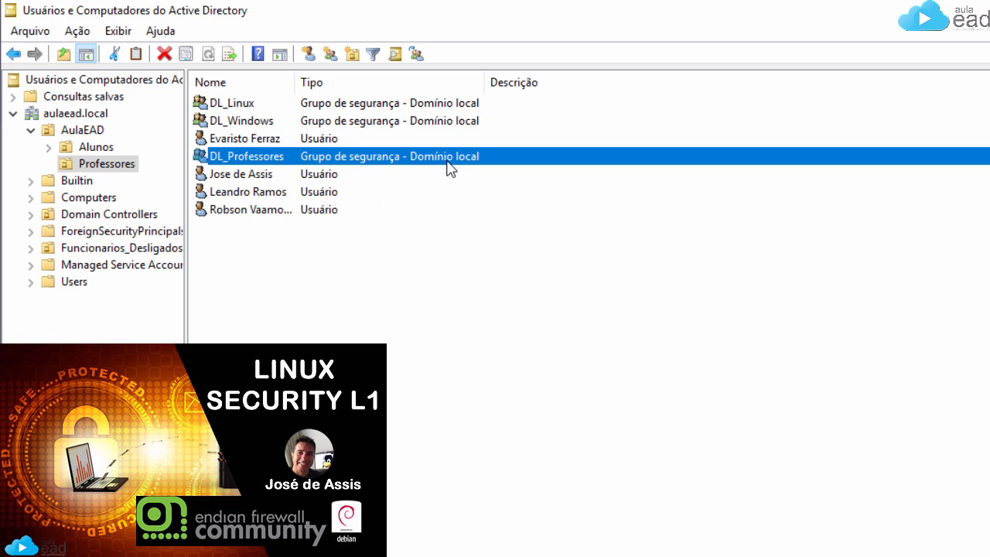
# Step: Add DL_Linux and DL_Windows to DL_Professores' Members list and save its properties
pyautogui.doubleClick(261, 158)
pyautogui.click(527, 172)
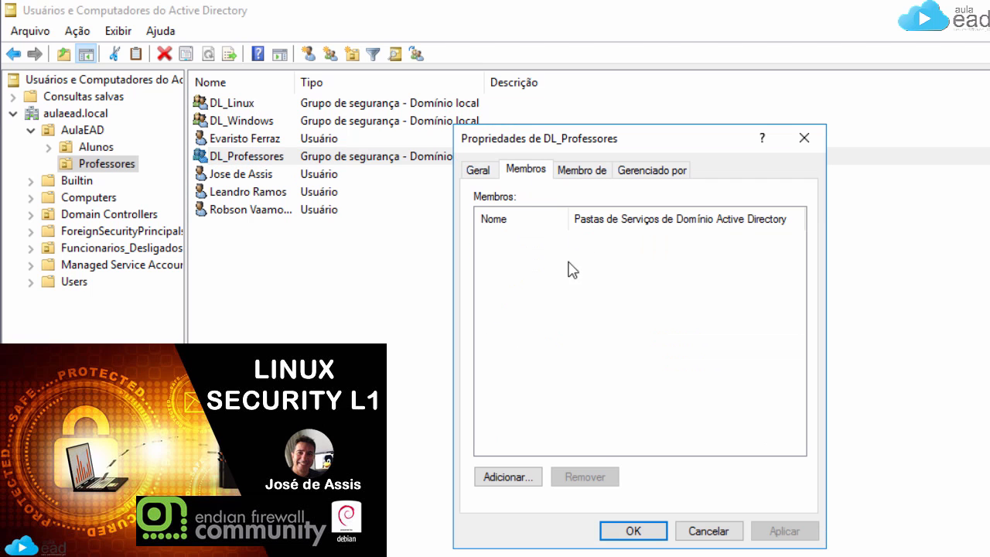
pyautogui.click(513, 474)
pyautogui.write('Dl_li')
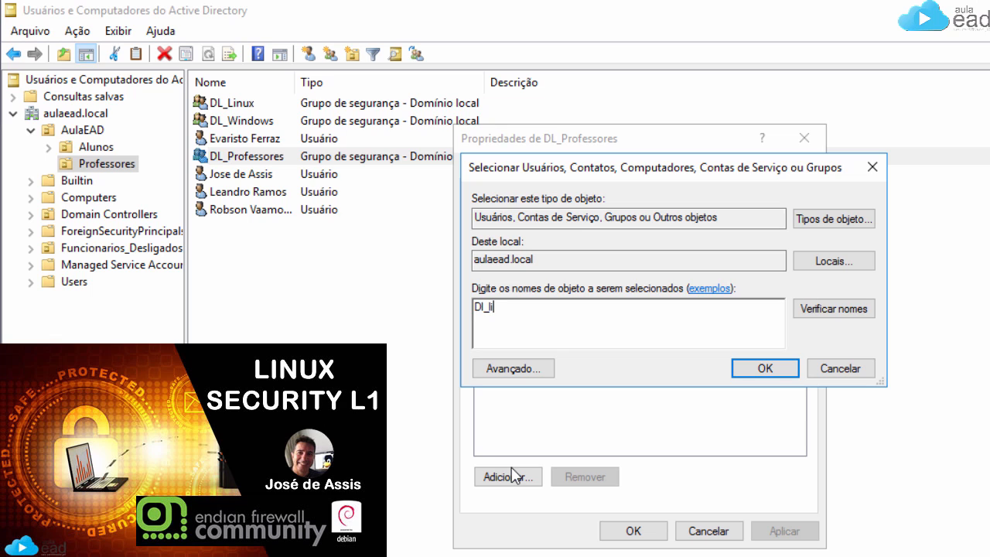
pyautogui.click(837, 311)
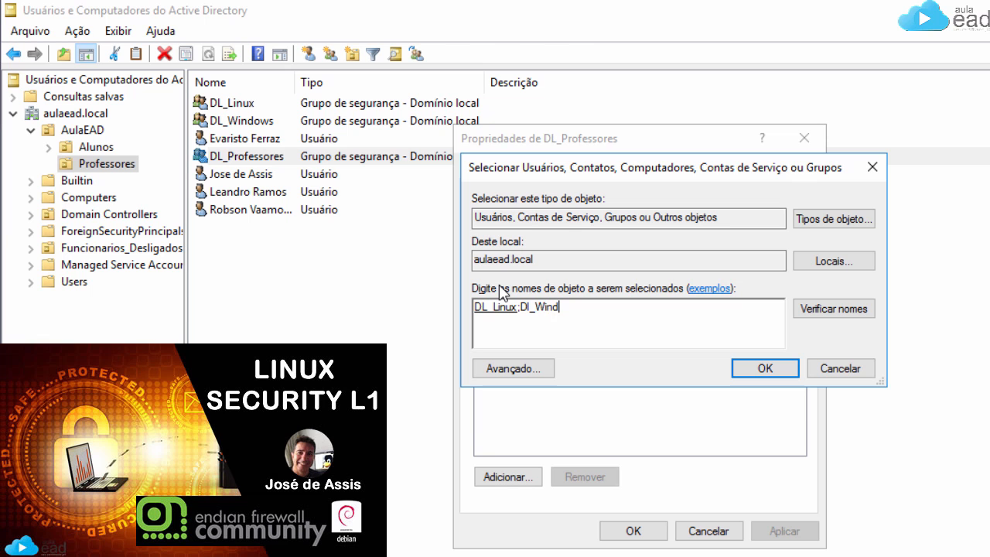
pyautogui.click(832, 310)
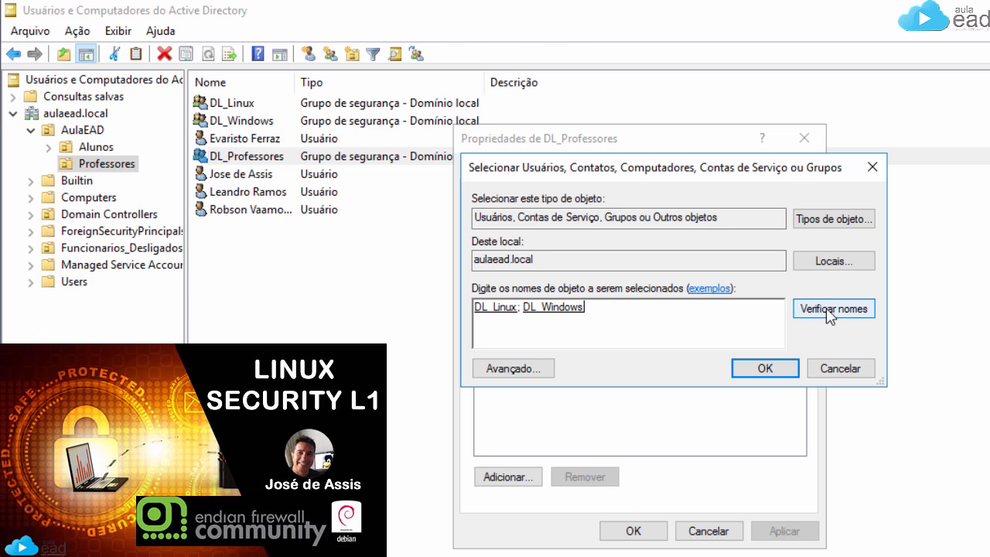
pyautogui.click(766, 369)
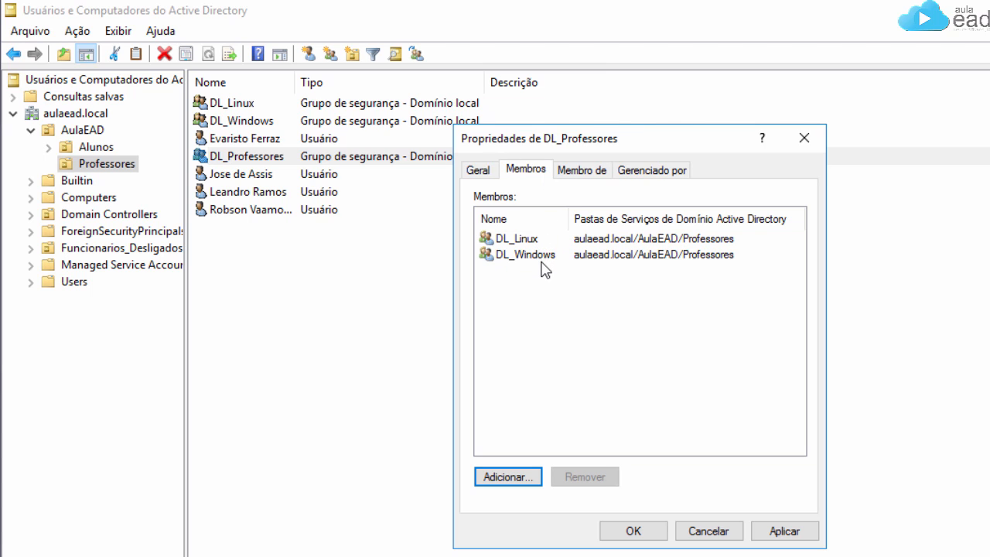
pyautogui.click(633, 531)
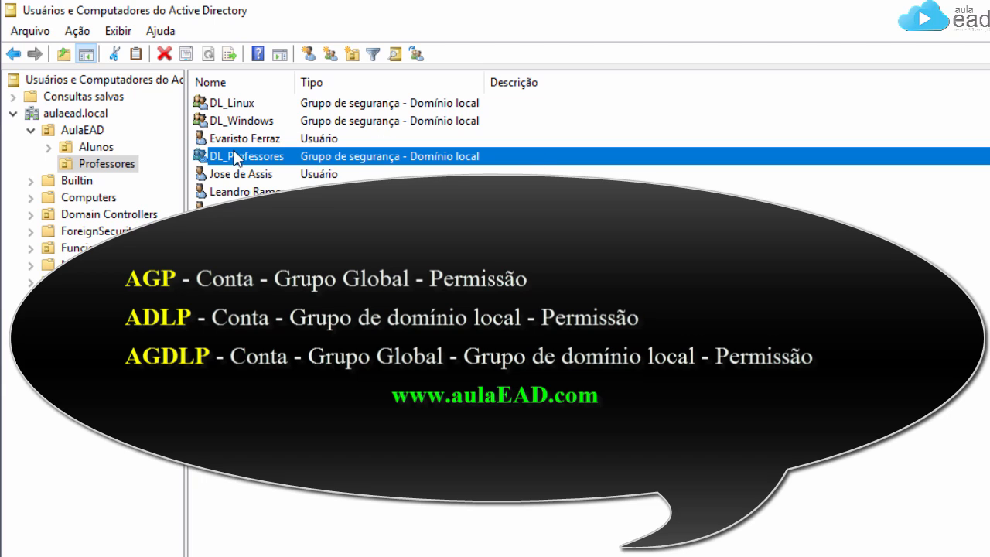
pyautogui.click(233, 107)
pyautogui.click(256, 124)
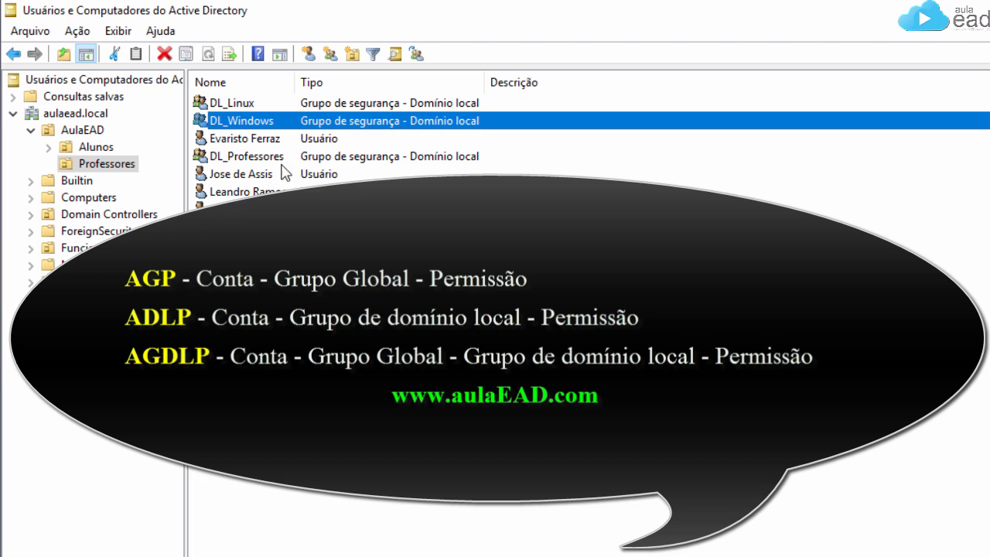
pyautogui.click(325, 122)
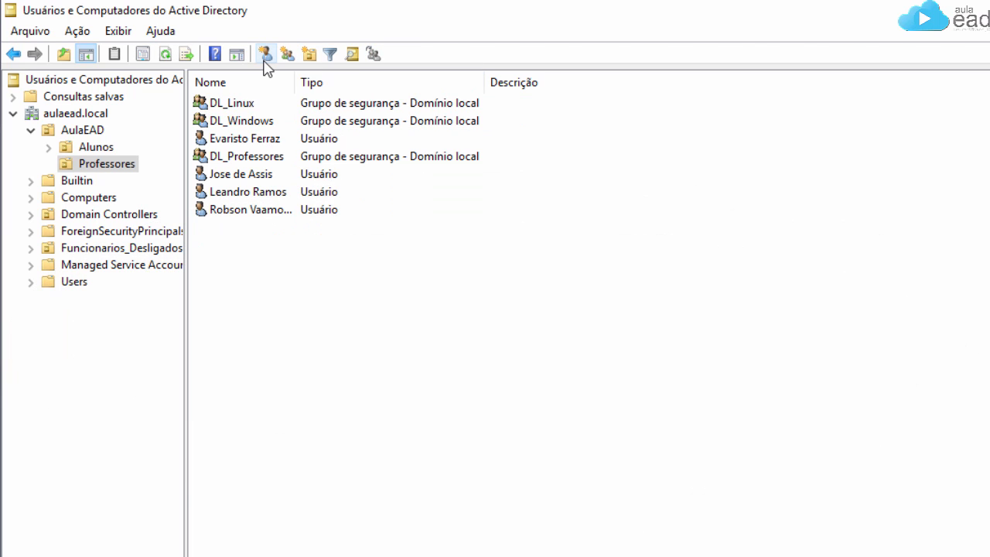
# Step: Start a new user in Professores, entering the first name, surname and logon name
pyautogui.click(265, 63)
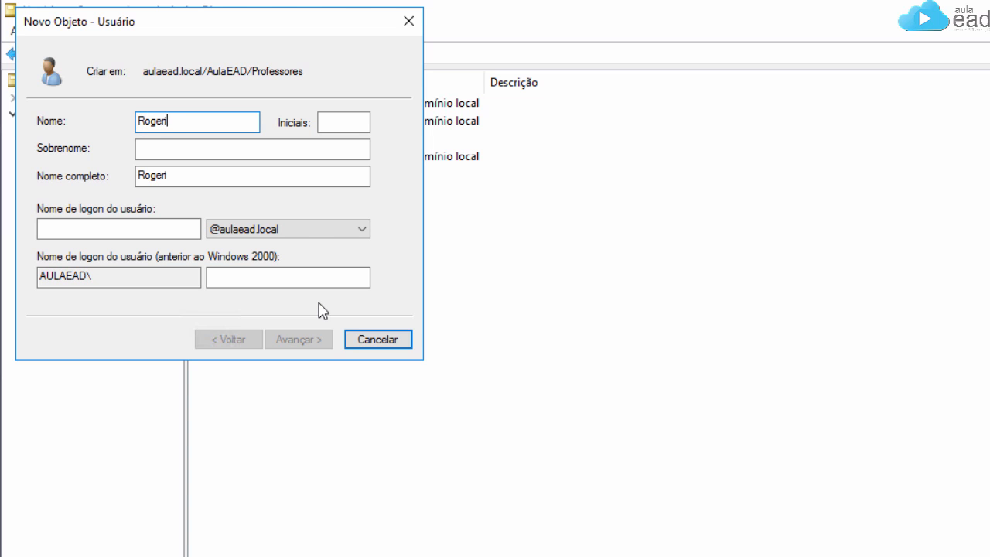
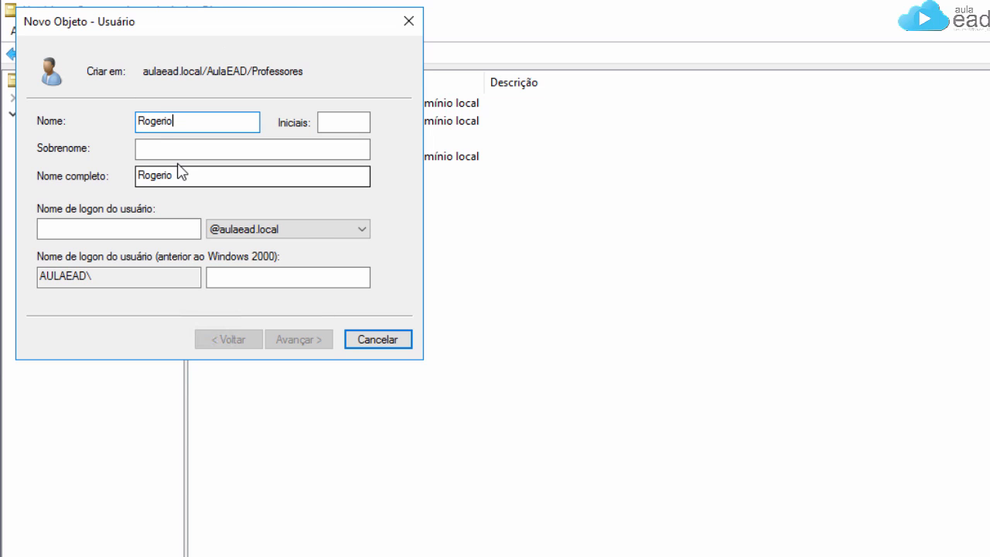
pyautogui.click(185, 152)
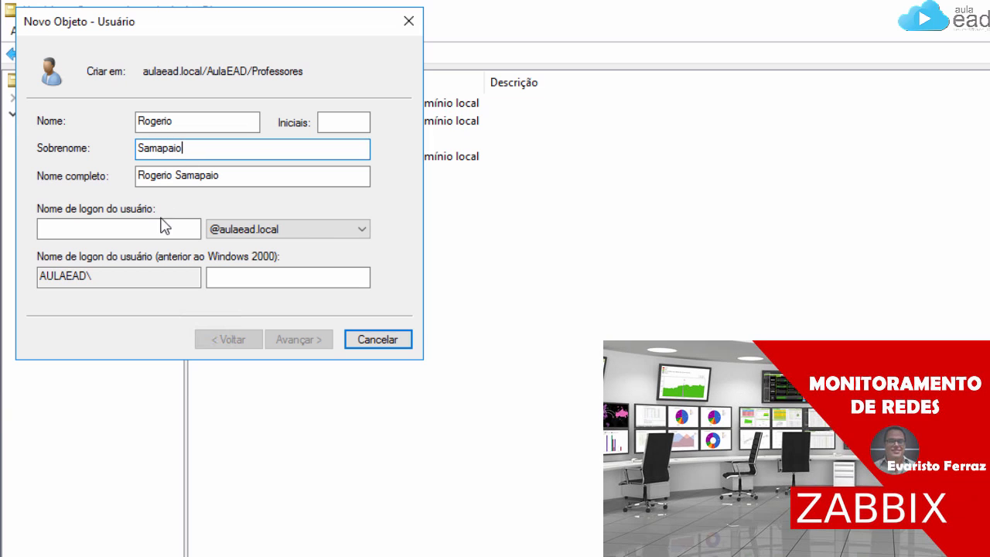
pyautogui.click(147, 226)
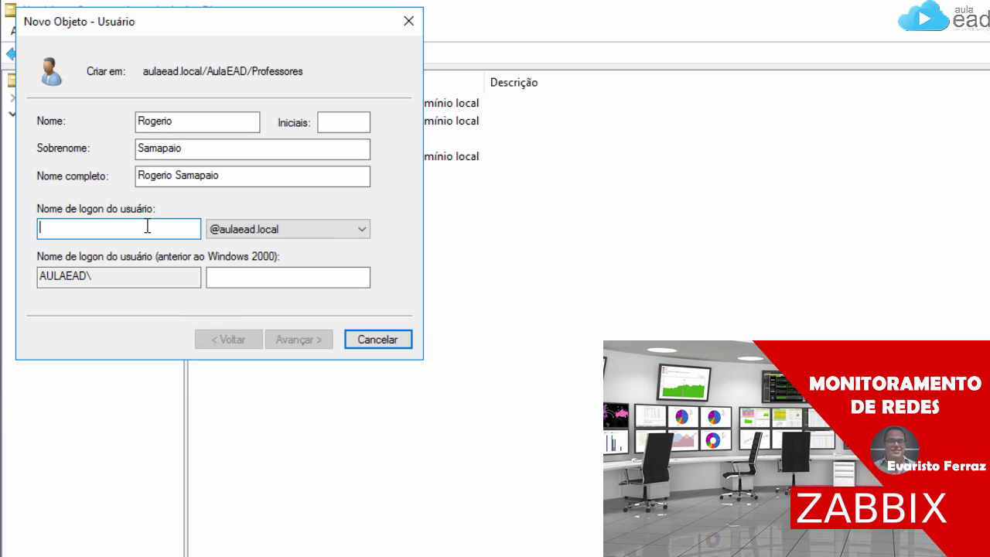
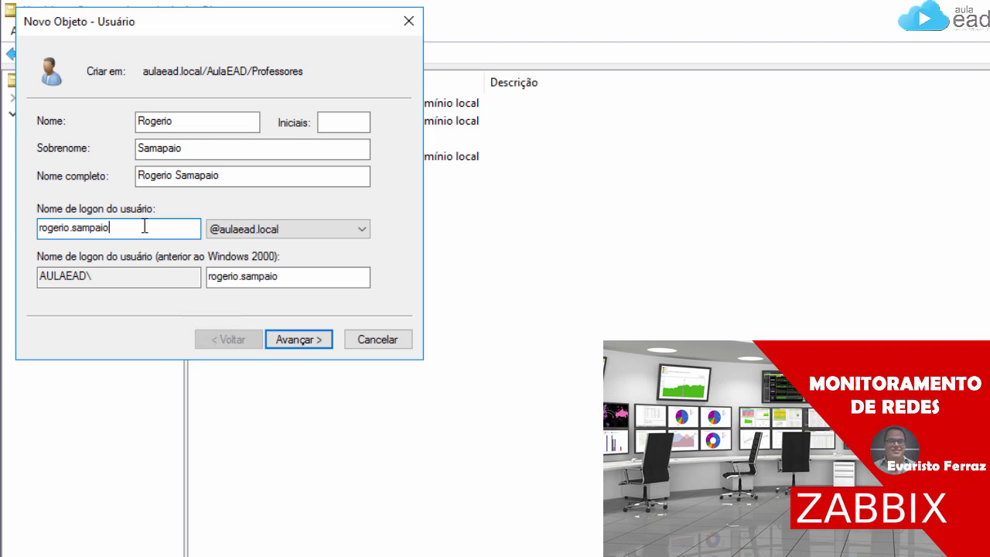
pyautogui.click(320, 341)
# Step: Make the password never expire and not user-changeable, enter the password, and finish the account
pyautogui.click(97, 184)
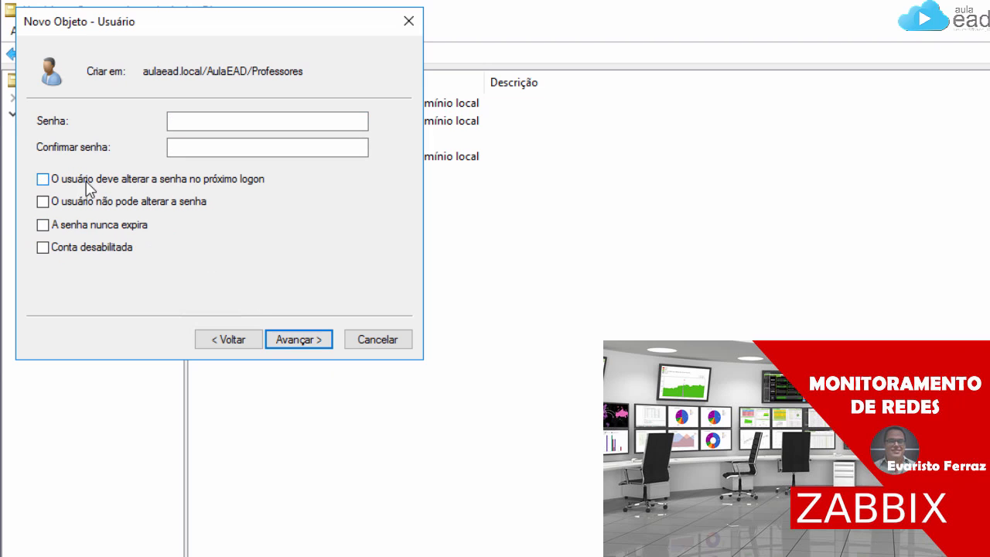
pyautogui.click(77, 205)
pyautogui.click(81, 228)
pyautogui.click(197, 125)
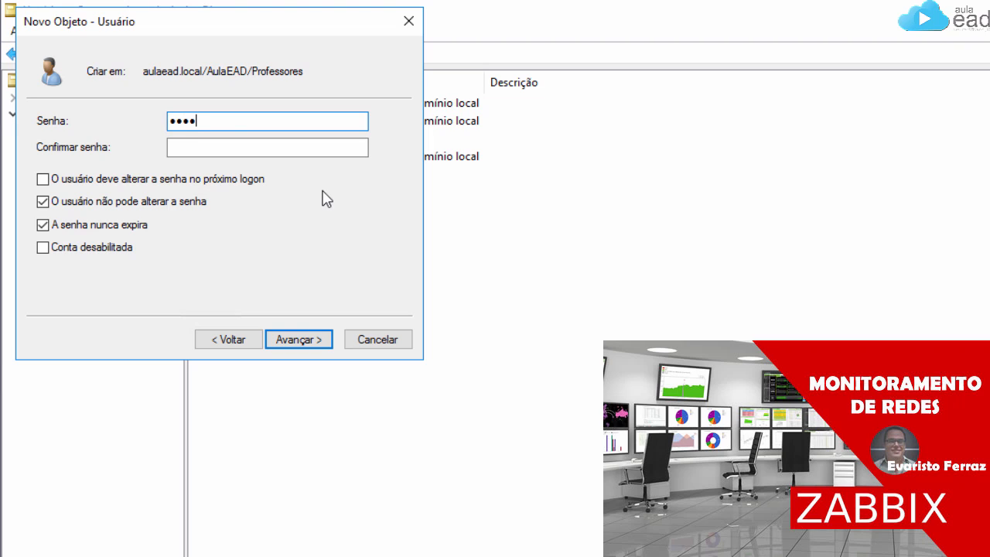
pyautogui.write('Senha@123')
pyautogui.press('Tab')
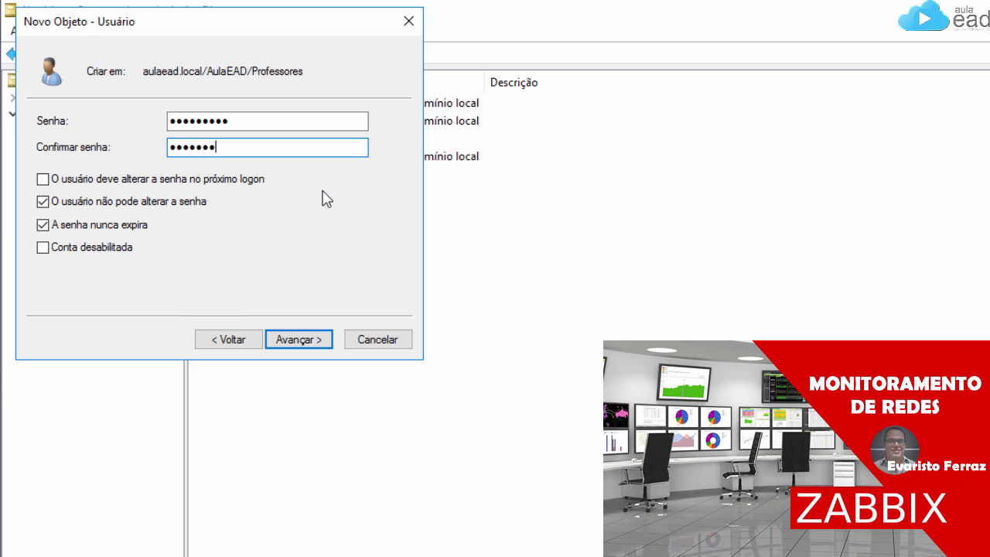
pyautogui.click(300, 338)
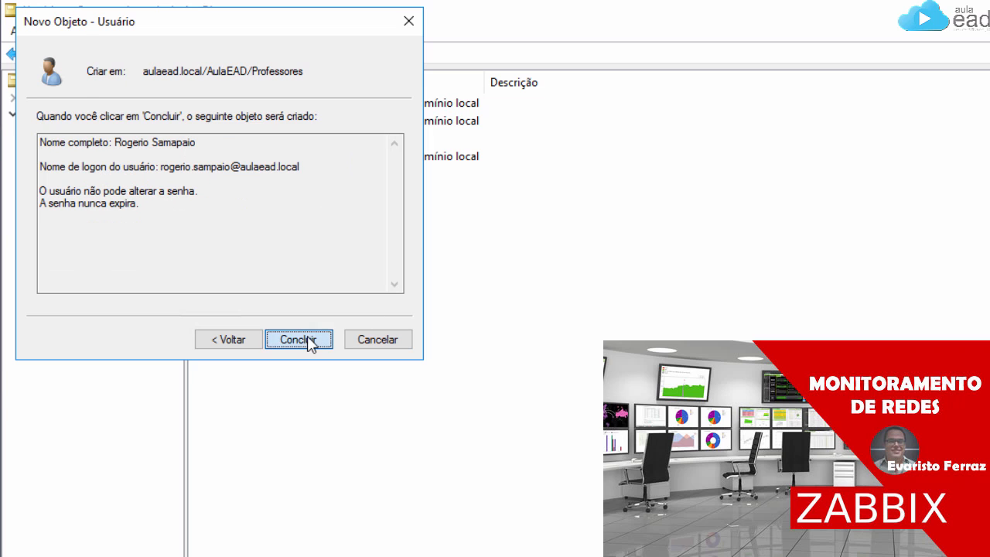
pyautogui.click(304, 339)
# Step: Start a new user in Professores with the teacher's first name, surname and logon name
pyautogui.click(315, 51)
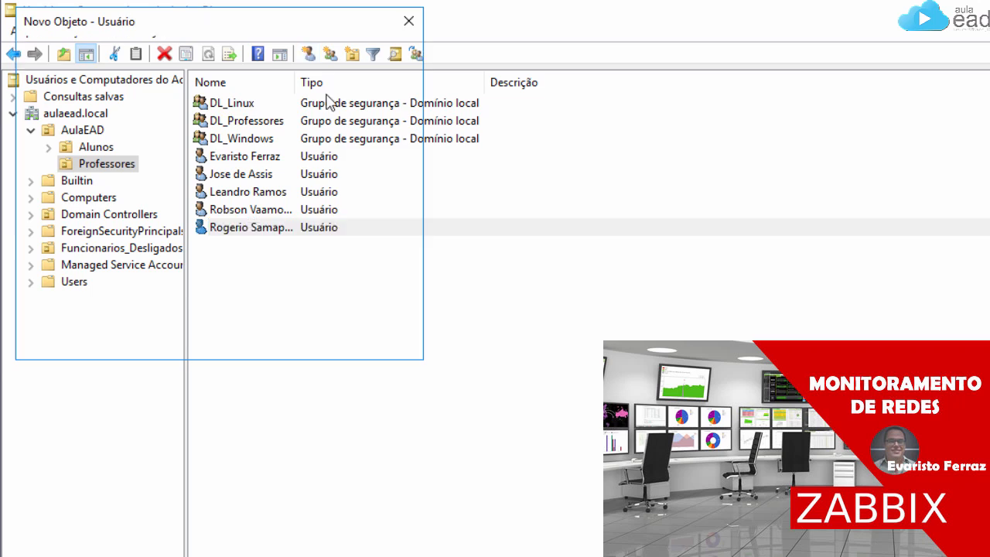
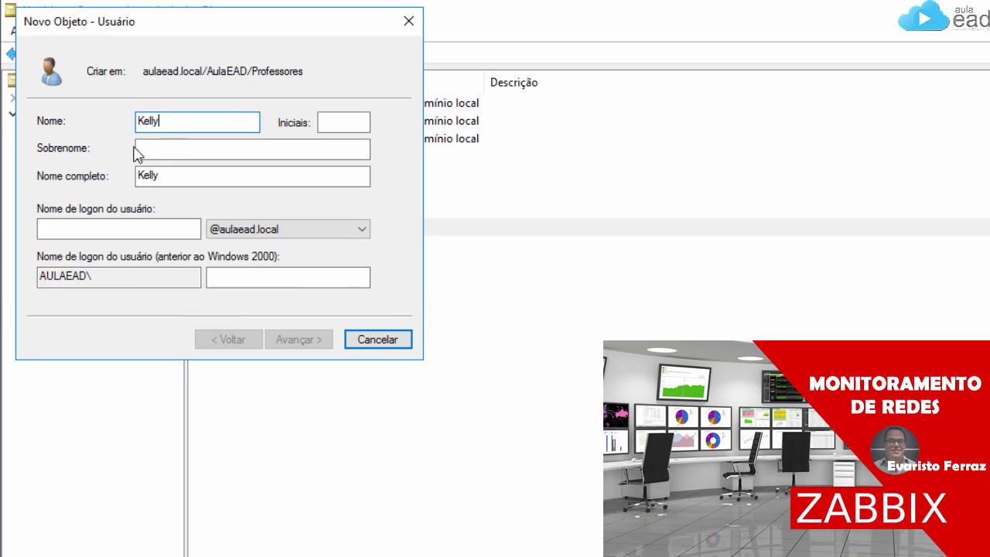
pyautogui.click(161, 151)
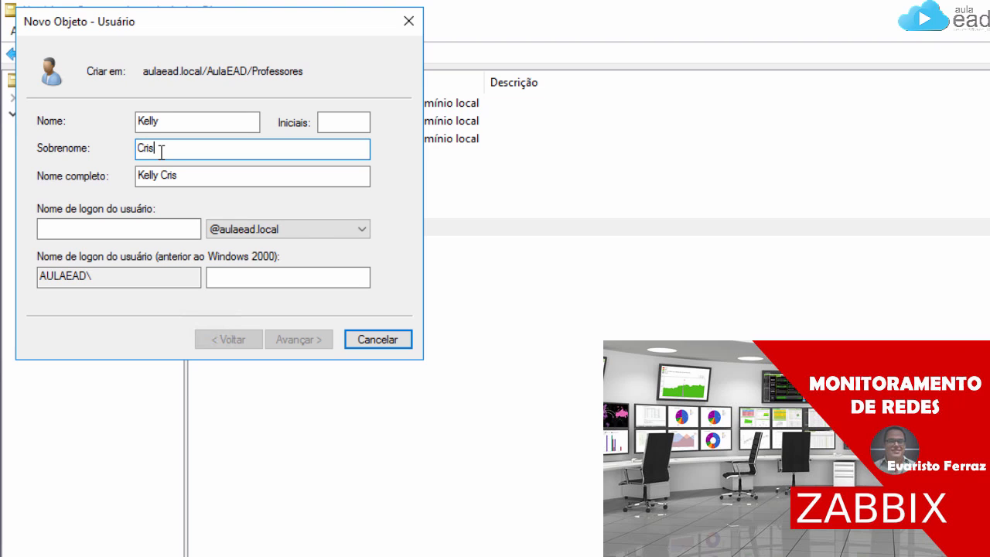
pyautogui.click(124, 229)
pyautogui.write('le')
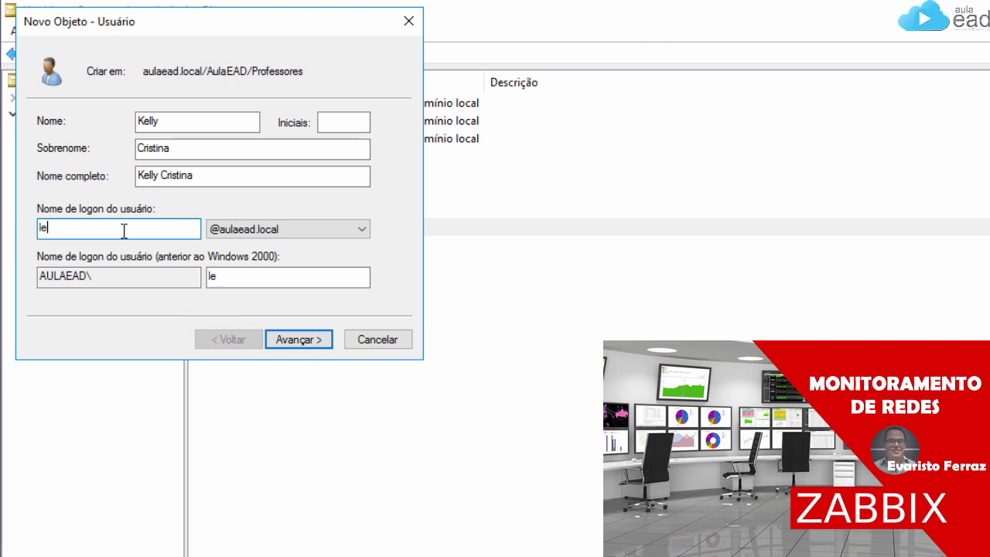
pyautogui.press('BackSpace')
pyautogui.press('BackSpace')
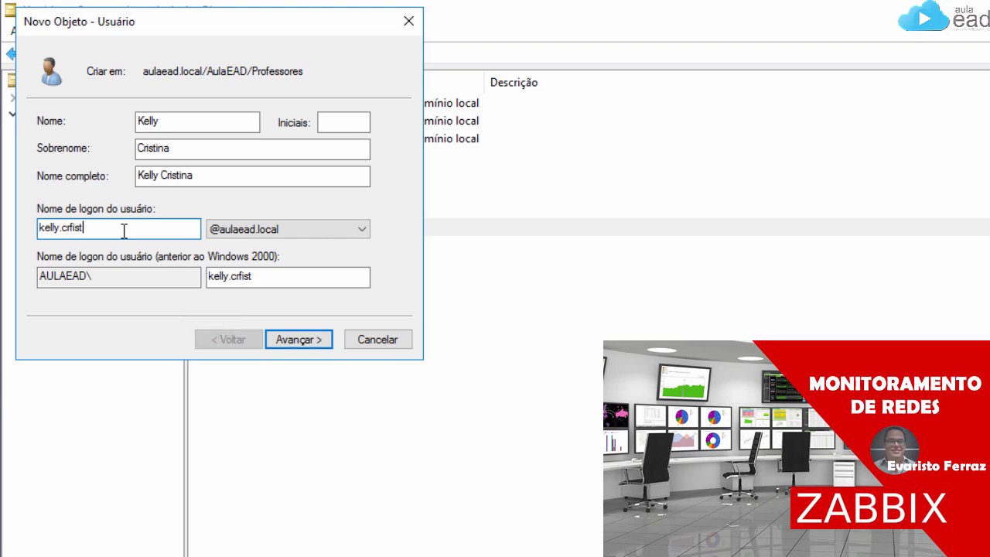
pyautogui.click(313, 339)
# Step: Make the password unchangeable and never expiring, set and confirm it, and finish the account
pyautogui.click(46, 181)
pyautogui.click(44, 201)
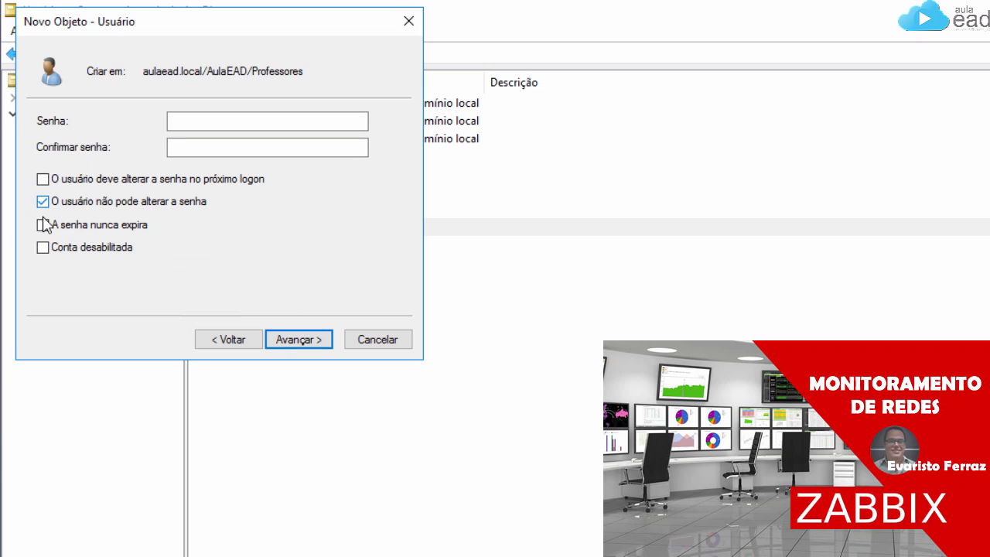
pyautogui.click(44, 225)
pyautogui.click(179, 121)
pyautogui.write('•••')
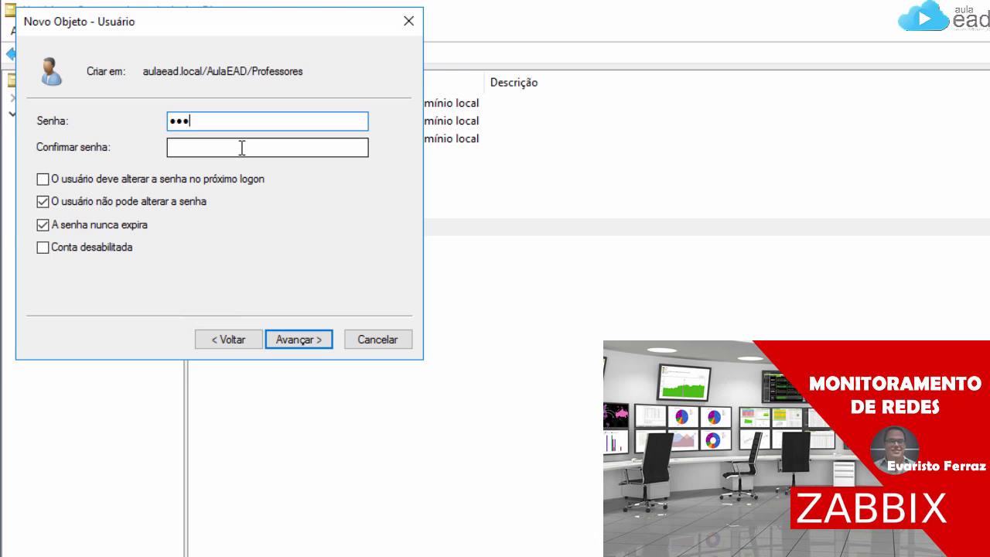
pyautogui.write('•••••••')
pyautogui.click(242, 148)
pyautogui.write('•••')
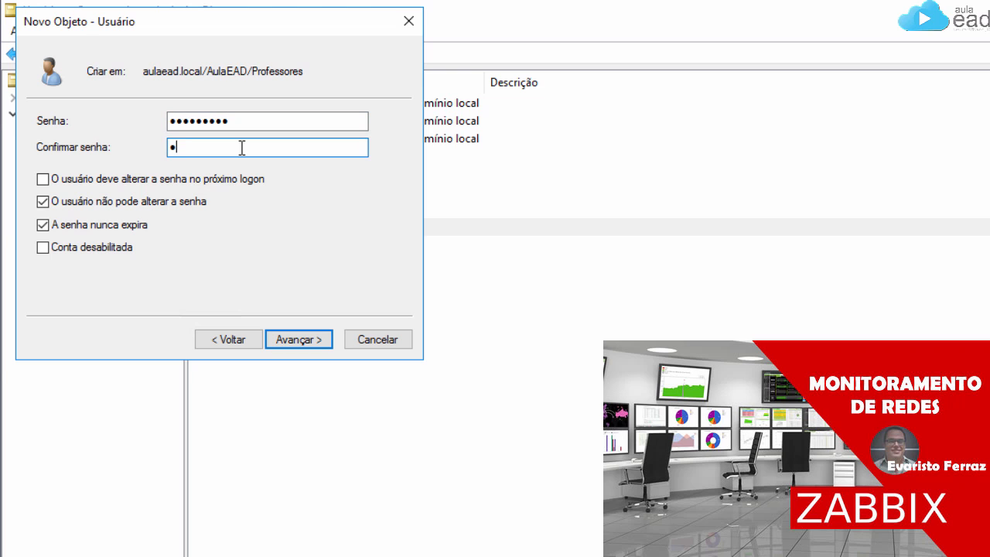
pyautogui.write('•••••••')
pyautogui.click(301, 341)
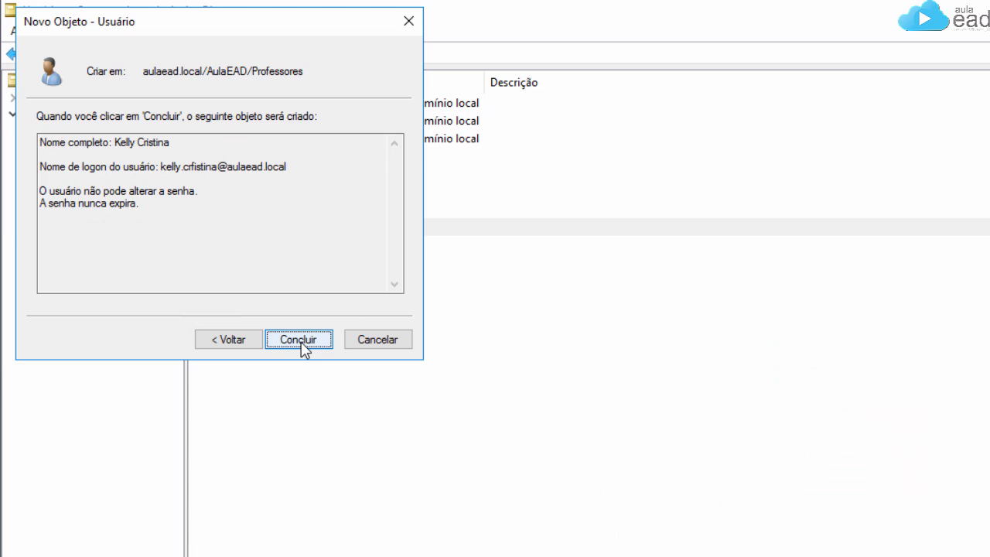
pyautogui.click(302, 346)
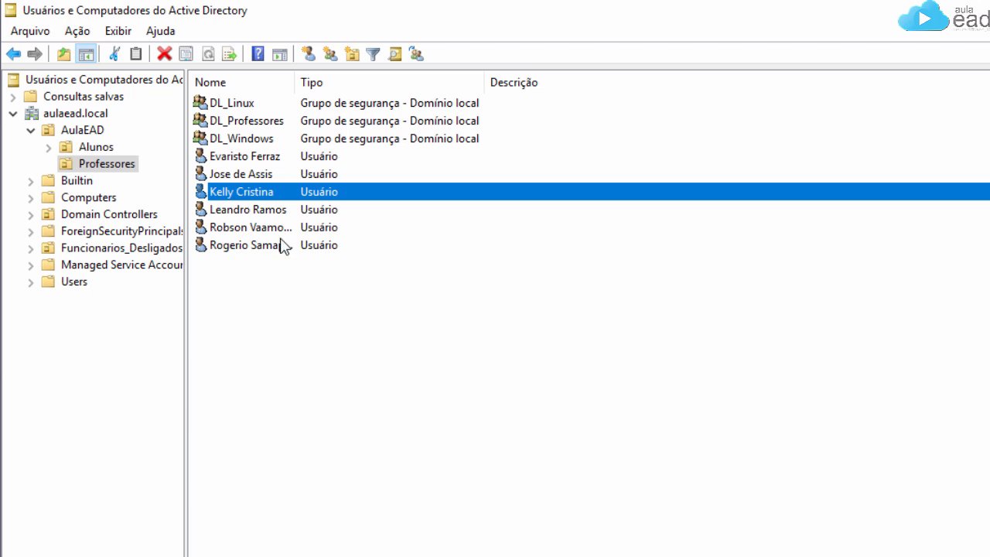
# Step: Add the two new teacher accounts to DL_Professores' members by checking their partial names
pyautogui.doubleClick(258, 125)
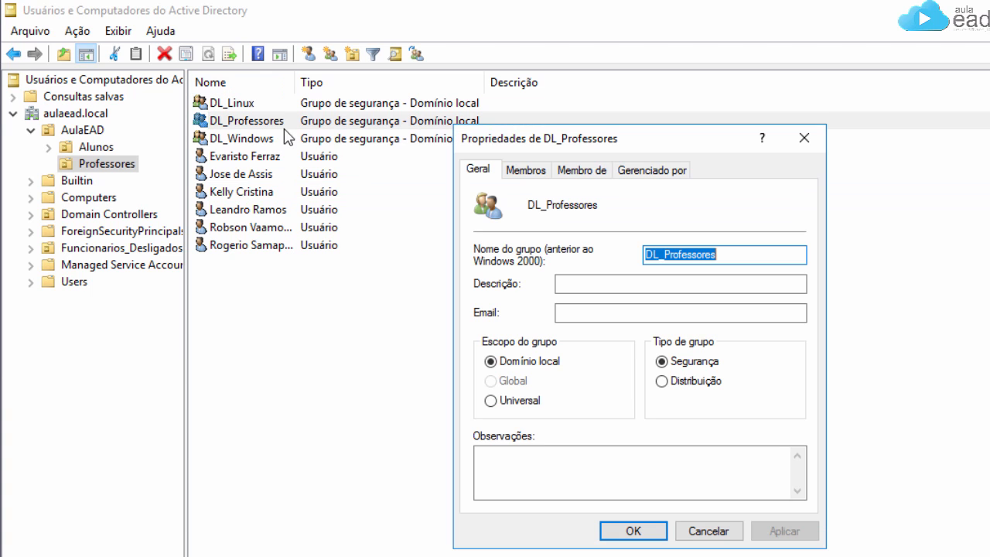
pyautogui.click(525, 171)
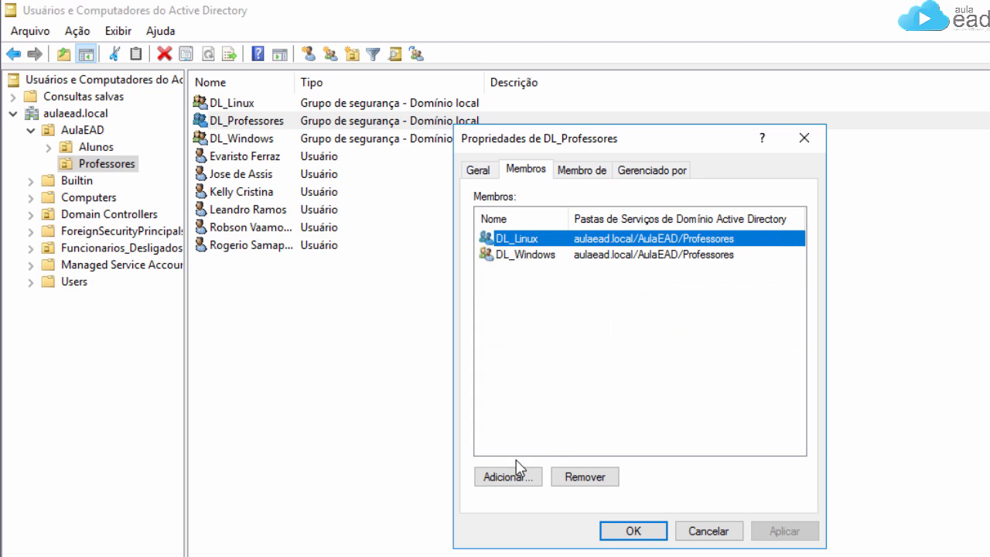
pyautogui.click(507, 477)
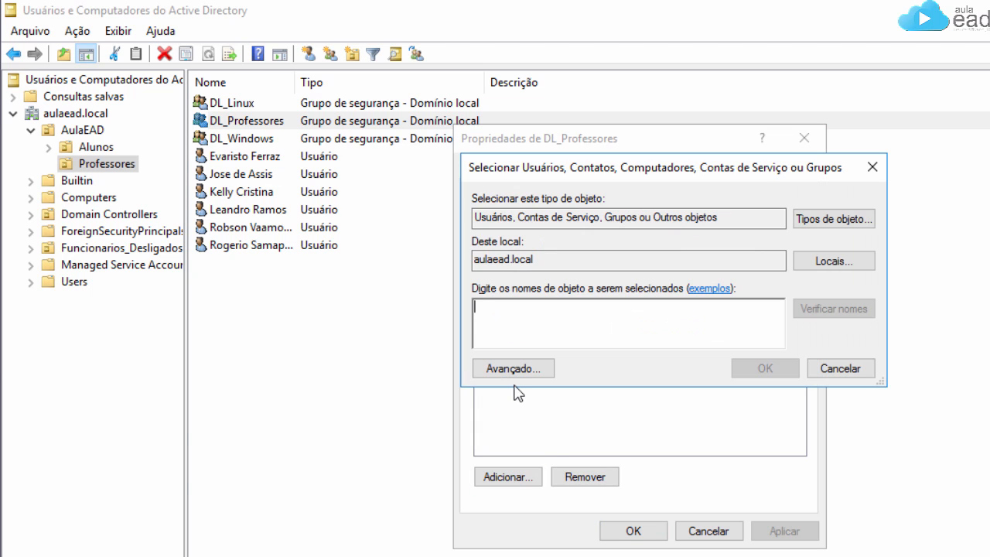
pyautogui.write('kell;ro')
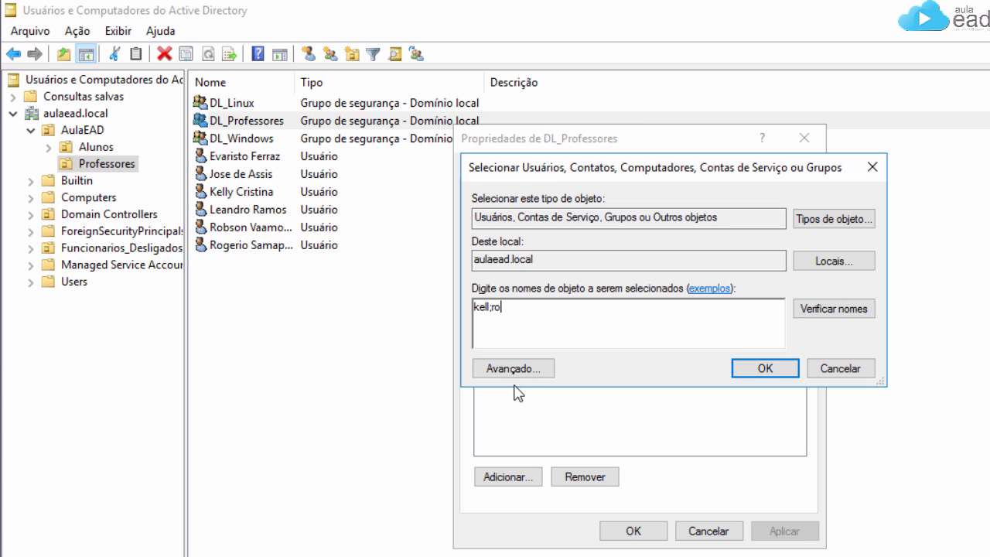
pyautogui.write('g')
pyautogui.click(840, 317)
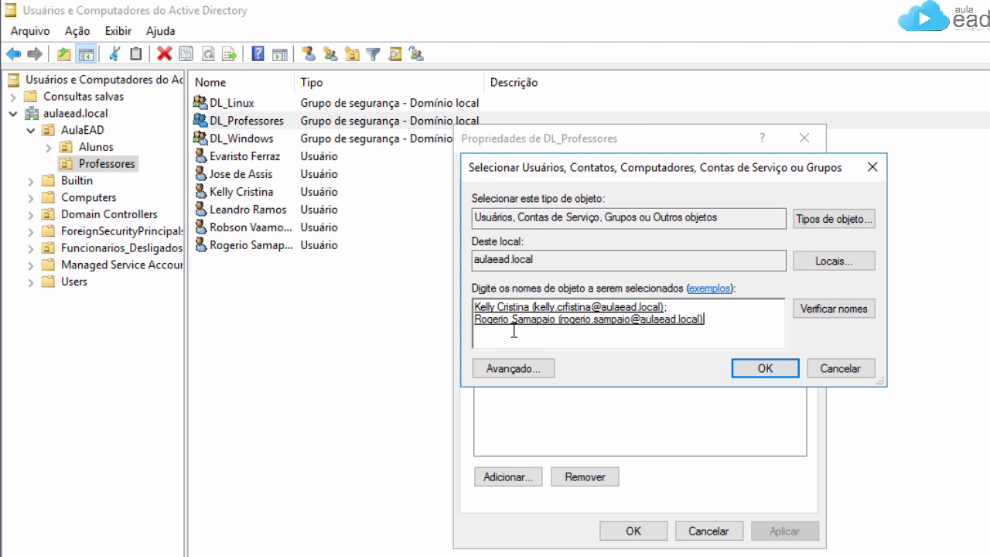
pyautogui.click(762, 371)
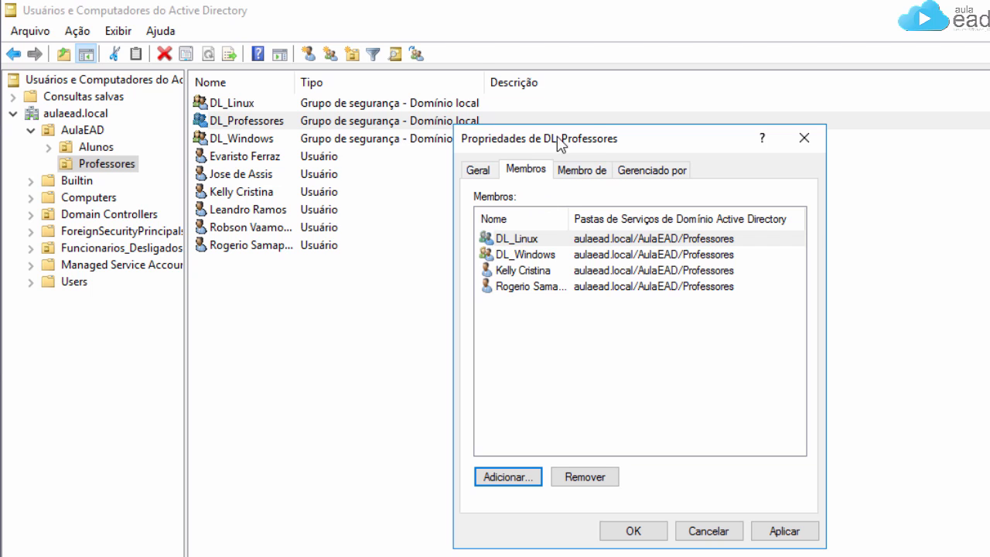
# Step: Review the members DL_Linux, DL_Windows and both teachers, then save and close DL_Professores
pyautogui.click(517, 241)
pyautogui.click(520, 255)
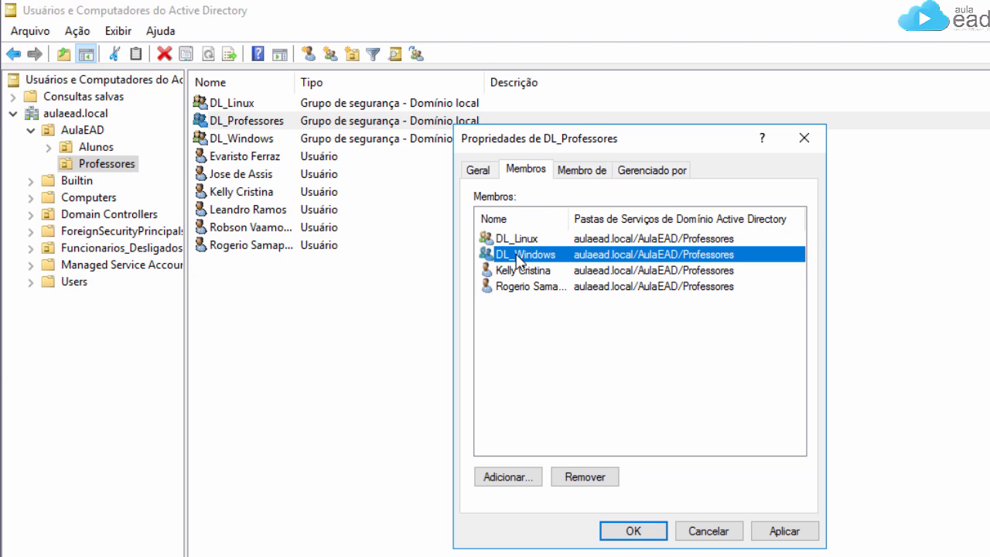
pyautogui.click(523, 272)
pyautogui.click(524, 288)
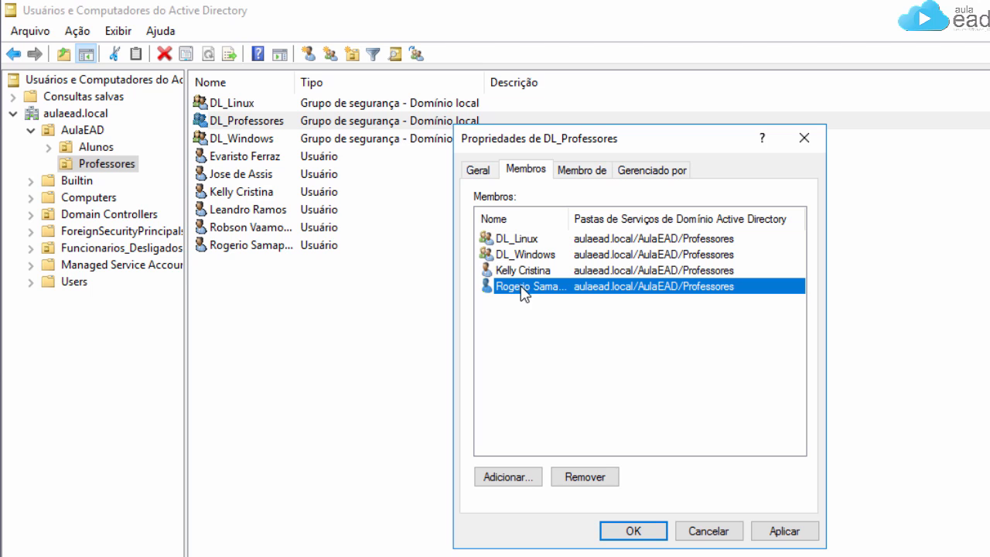
pyautogui.click(634, 530)
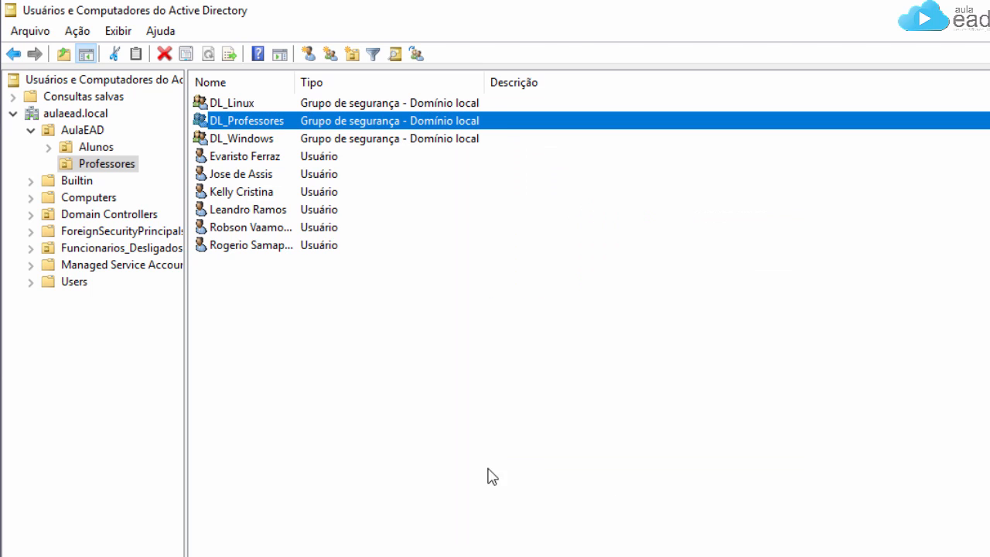
pyautogui.doubleClick(238, 104)
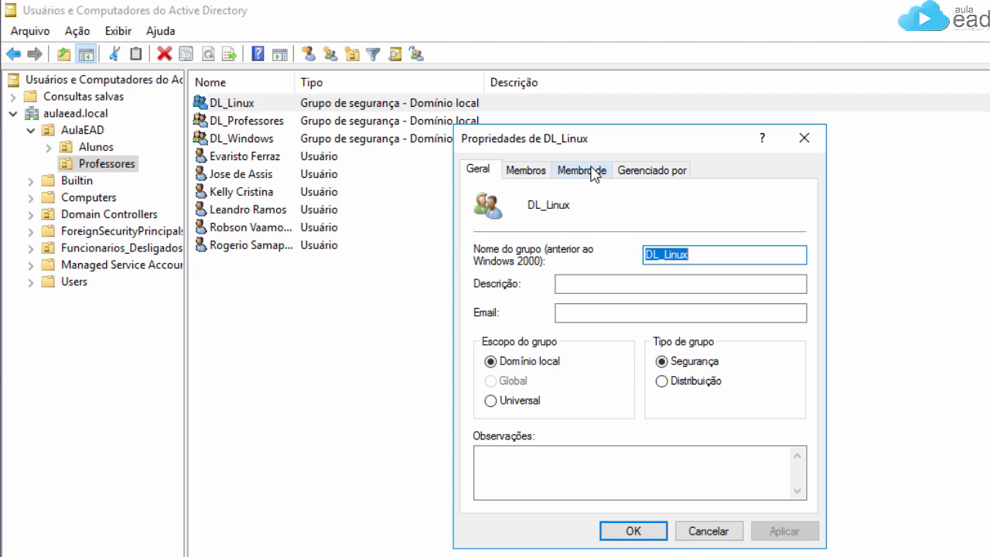
pyautogui.click(523, 171)
pyautogui.click(482, 240)
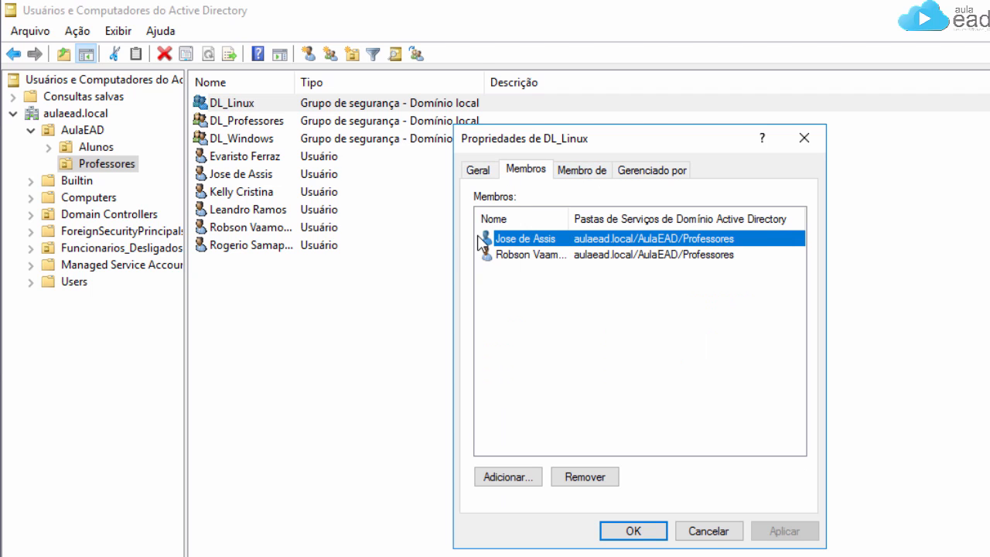
pyautogui.click(595, 172)
pyautogui.click(536, 172)
pyautogui.click(587, 172)
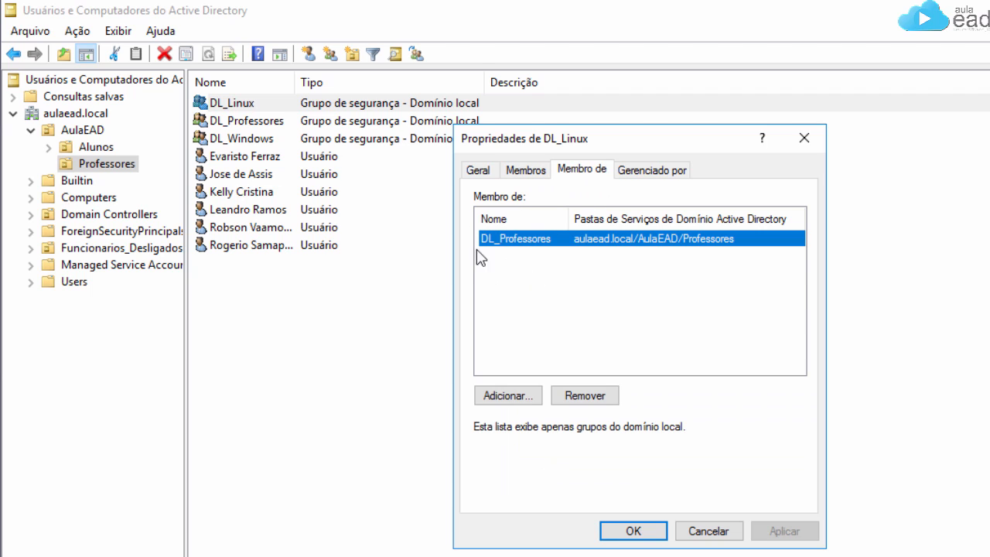
pyautogui.click(633, 531)
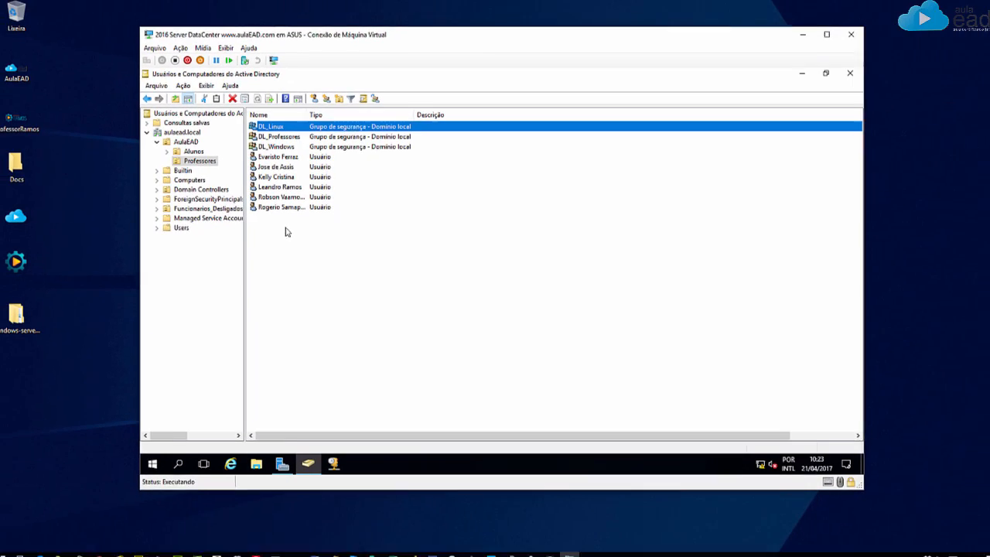
# Step: Switch to Desktop 2 and advance the Sway presentation to the Grupos diagram slide
pyautogui.click(28, 549)
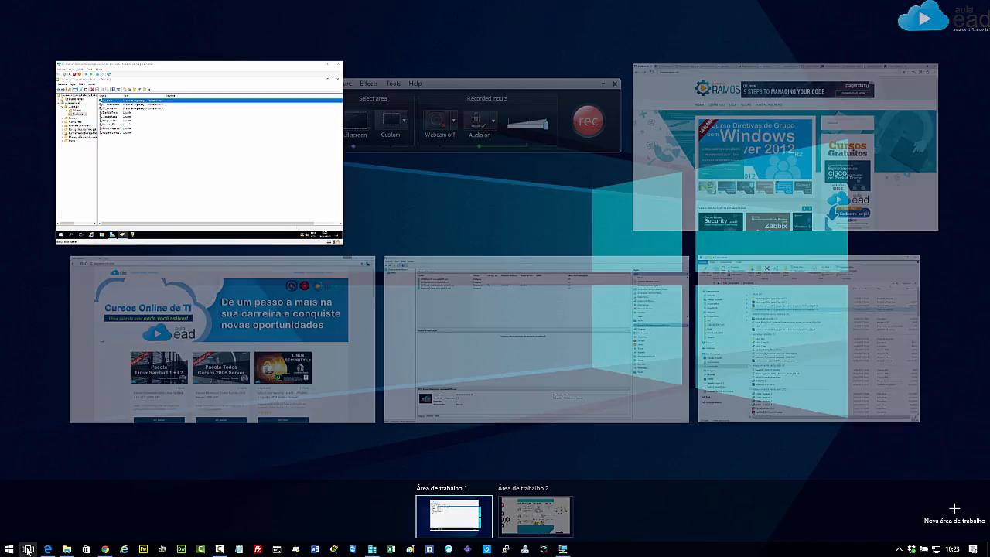
pyautogui.click(532, 506)
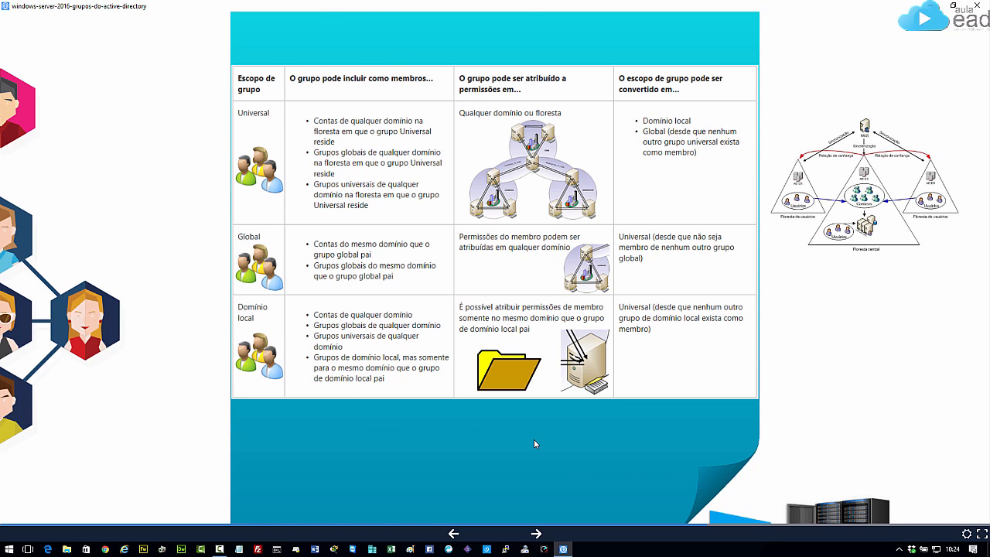
pyautogui.click(535, 533)
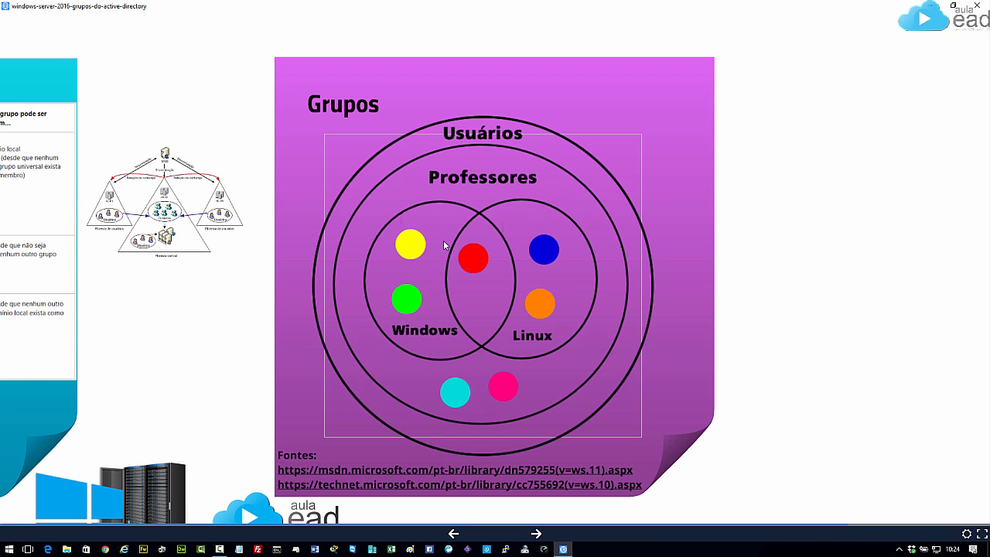
pyautogui.click(28, 549)
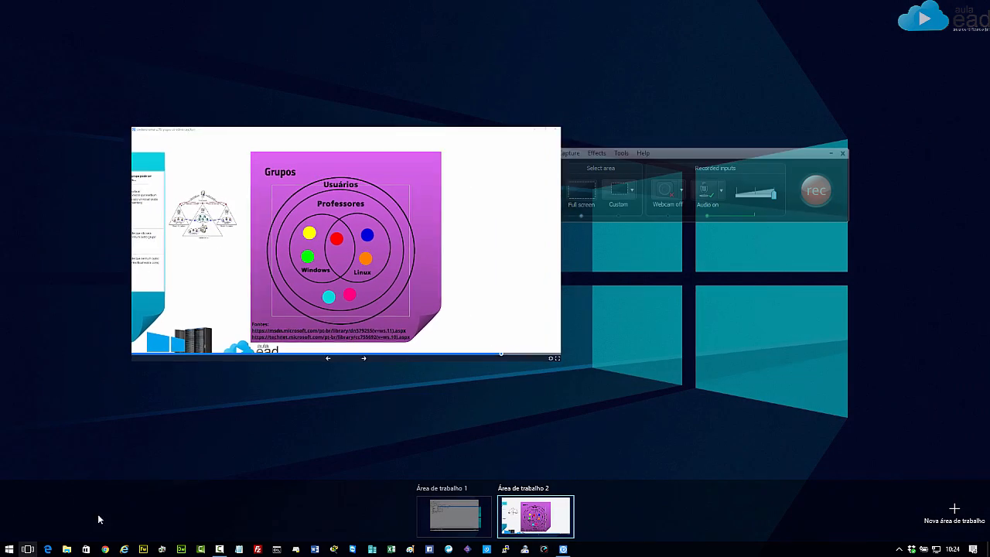
# Step: Back on the server desktop, start a new Professores user with the teacher's names and logon name
pyautogui.click(537, 512)
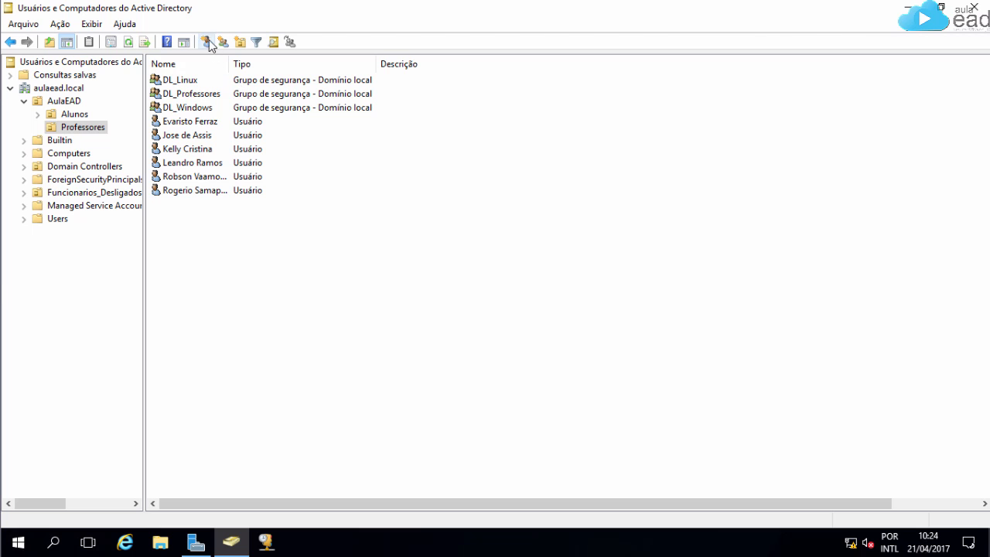
pyautogui.click(239, 42)
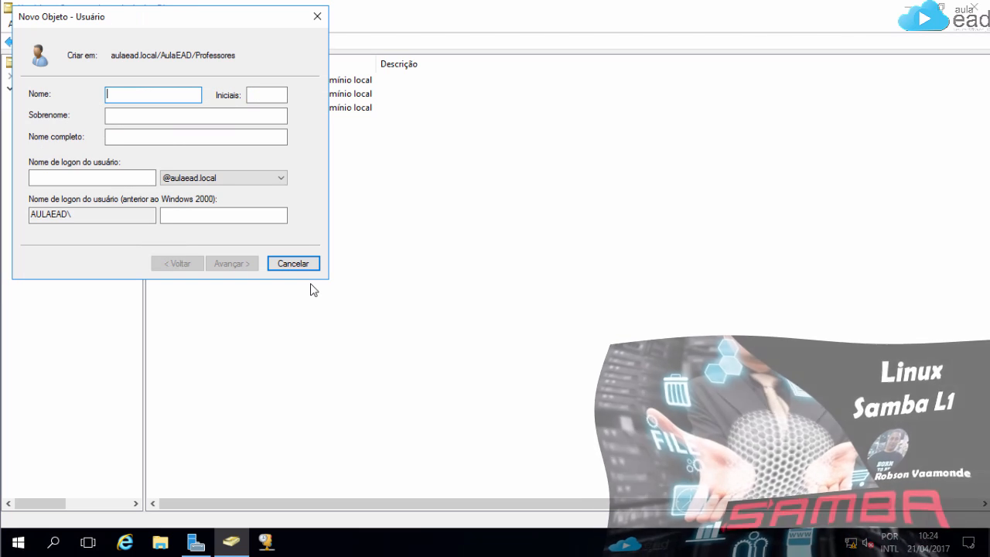
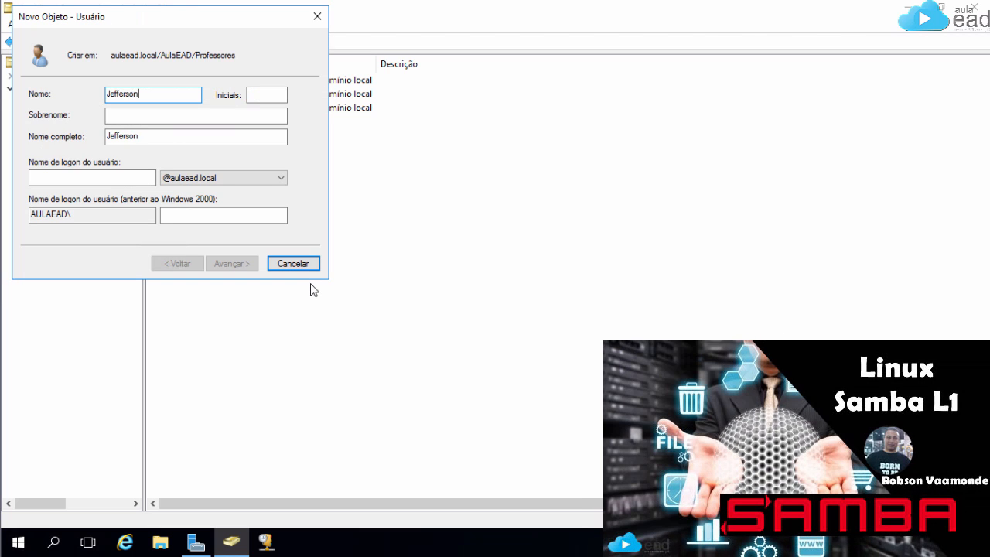
pyautogui.click(126, 115)
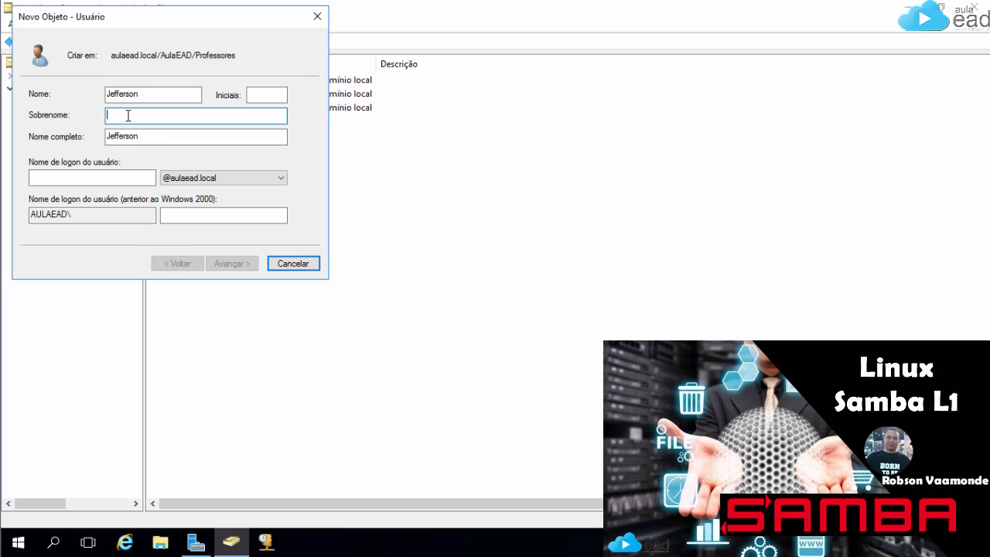
pyautogui.click(41, 177)
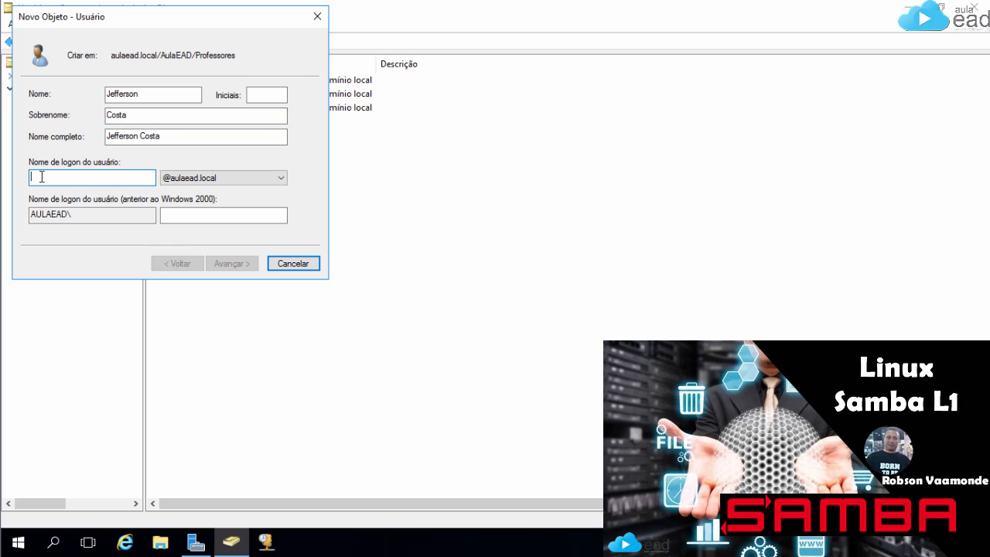
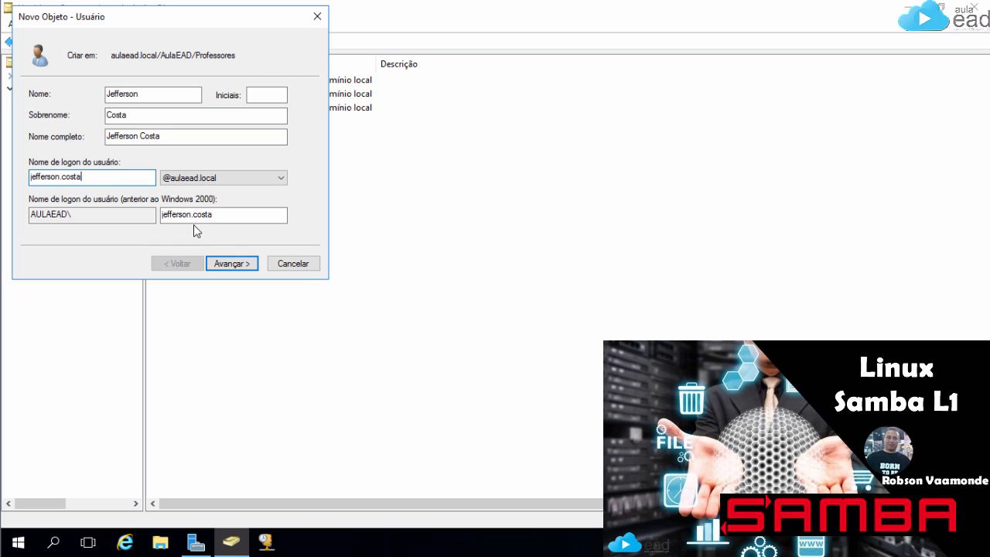
pyautogui.click(246, 266)
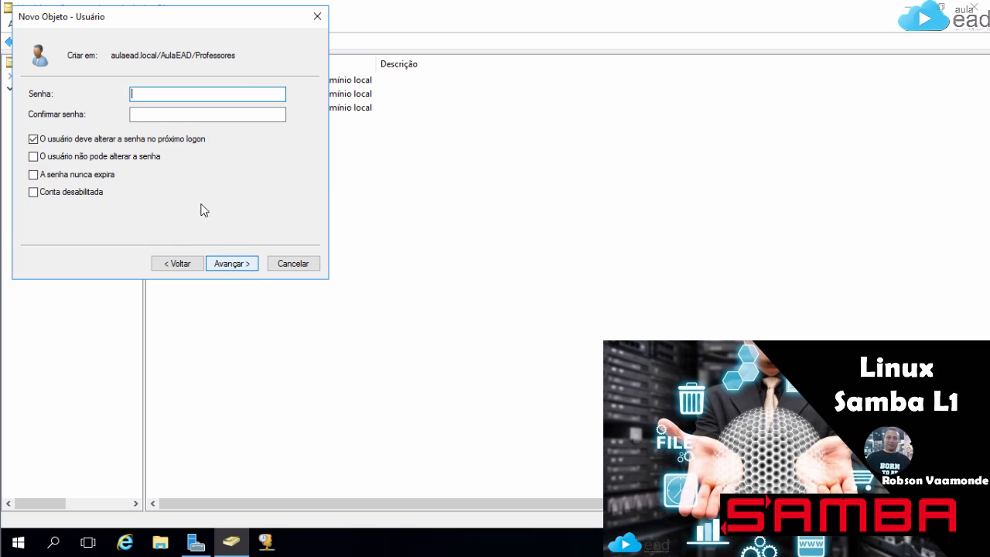
# Step: Make the password unchangeable and never expiring, enter and confirm it, and finish the account
pyautogui.click(64, 140)
pyautogui.click(57, 155)
pyautogui.click(78, 174)
pyautogui.click(157, 95)
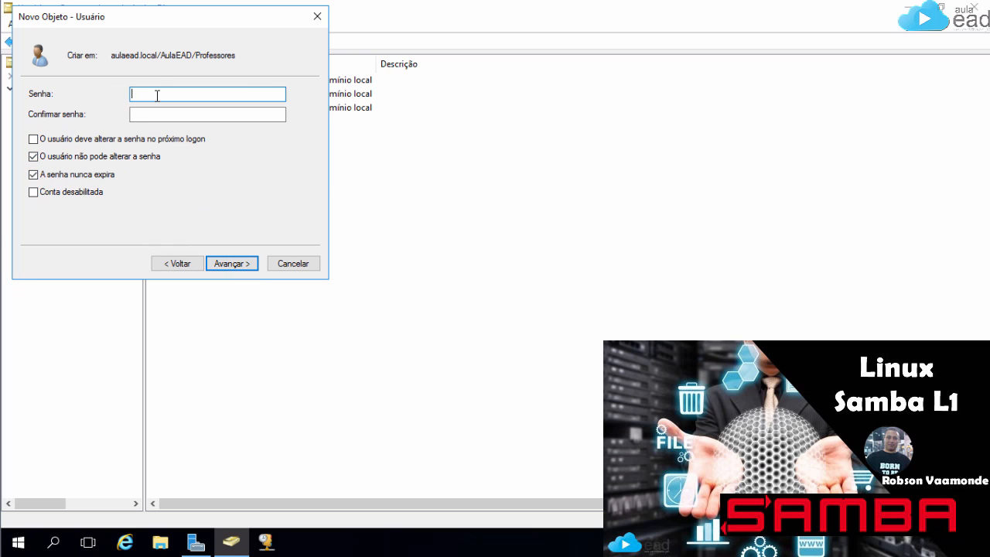
pyautogui.write('Senha@123')
pyautogui.press('Tab')
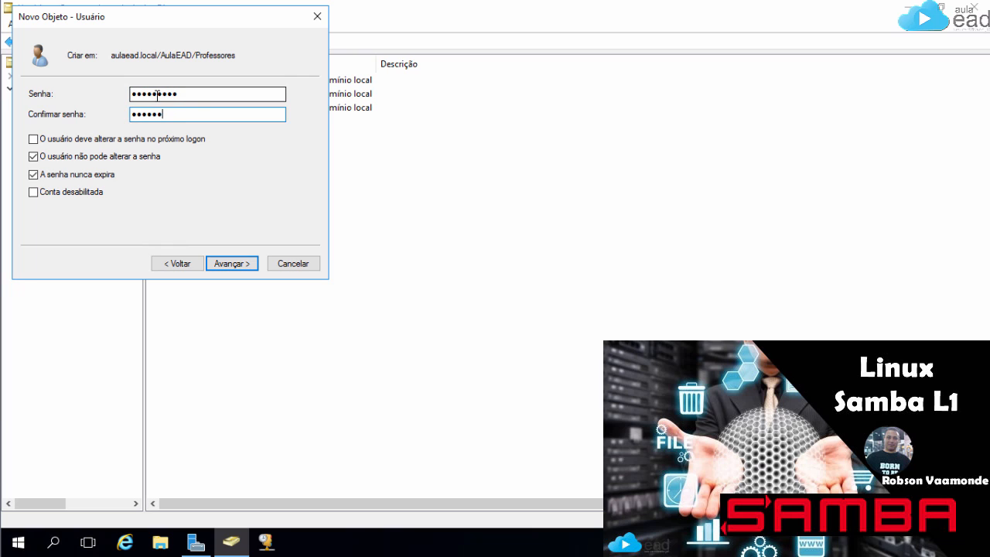
pyautogui.write('Senha@123')
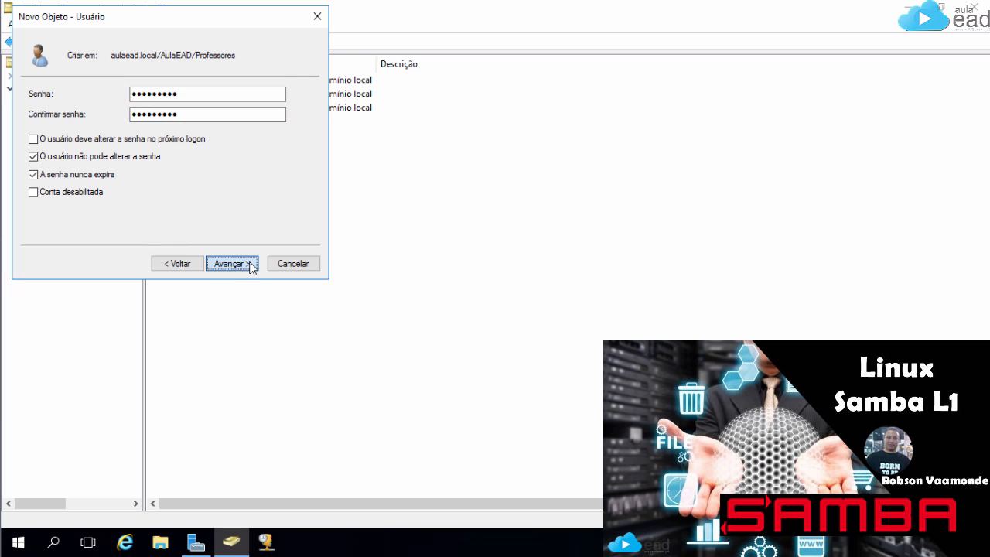
pyautogui.click(248, 264)
pyautogui.click(249, 265)
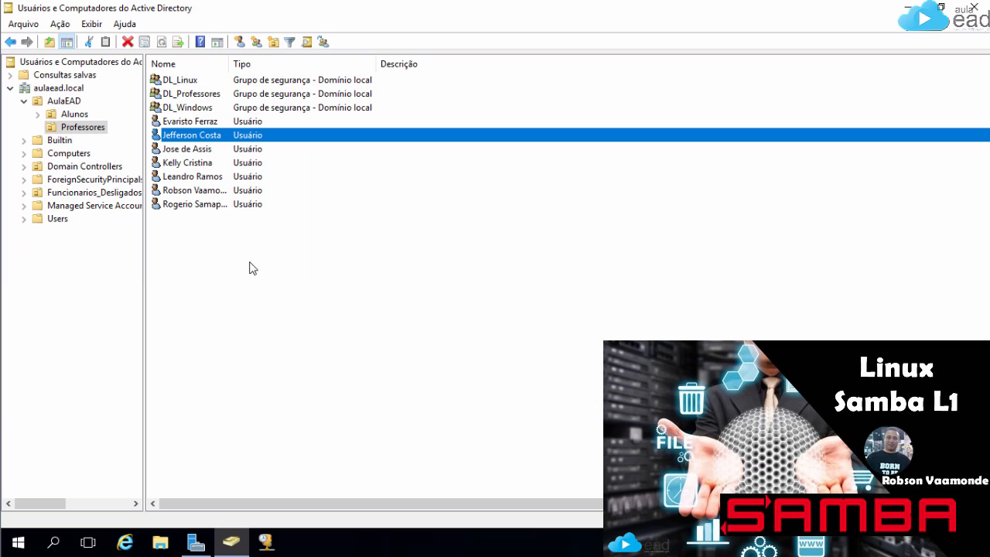
# Step: Check the current members of DL_Professores and close its properties
pyautogui.rightClick(185, 121)
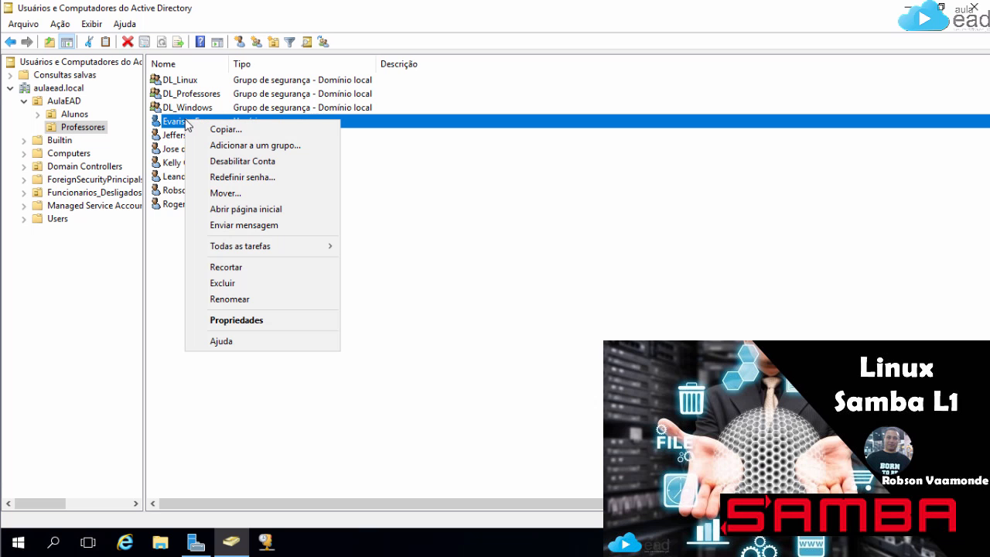
pyautogui.click(439, 176)
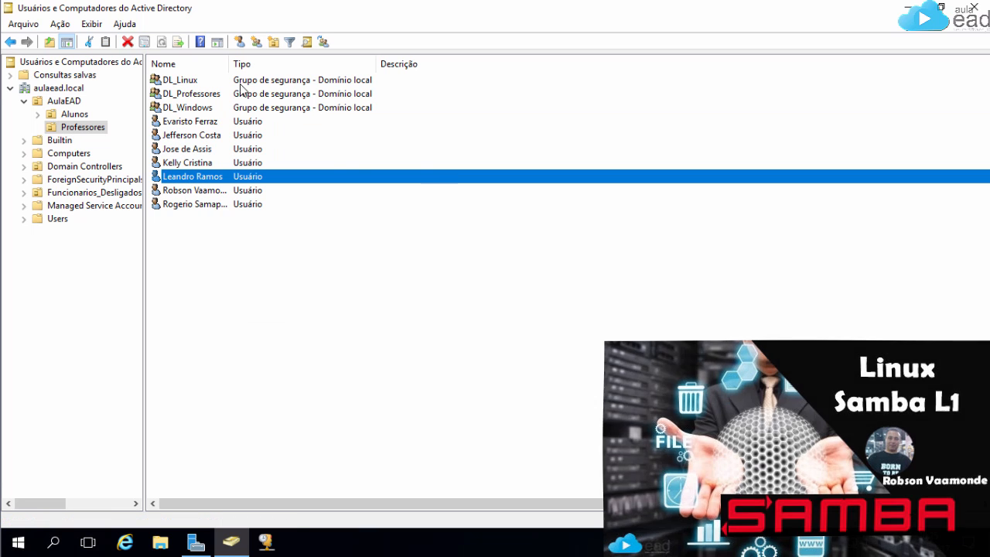
pyautogui.doubleClick(185, 94)
pyautogui.click(405, 136)
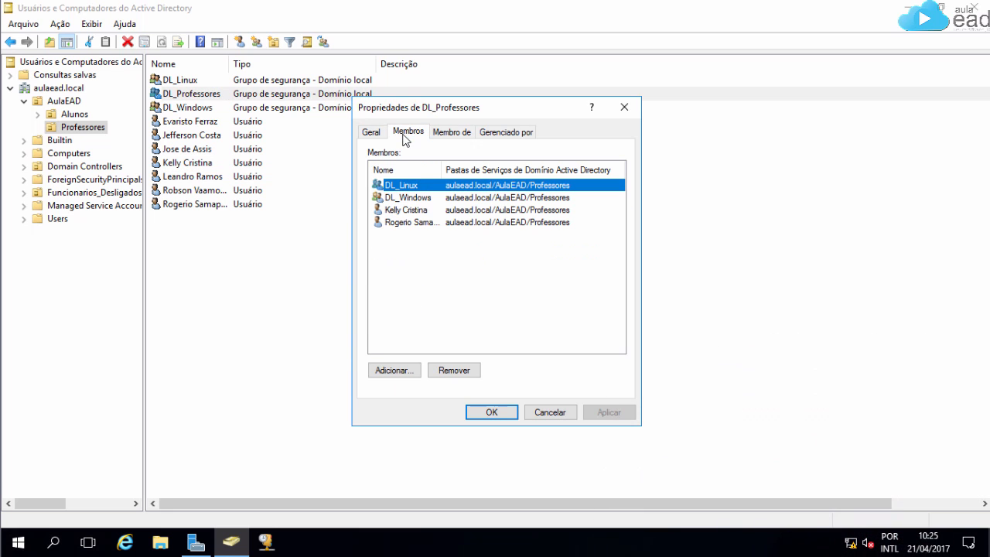
pyautogui.click(625, 107)
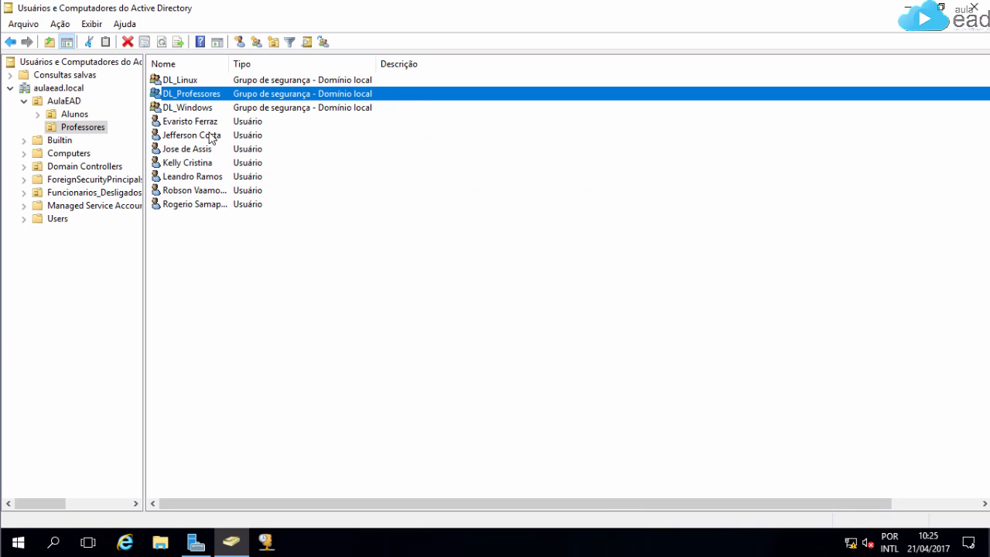
# Step: Add the teacher account to DL_Windows and DL_Linux from its Membro de tab
pyautogui.doubleClick(185, 136)
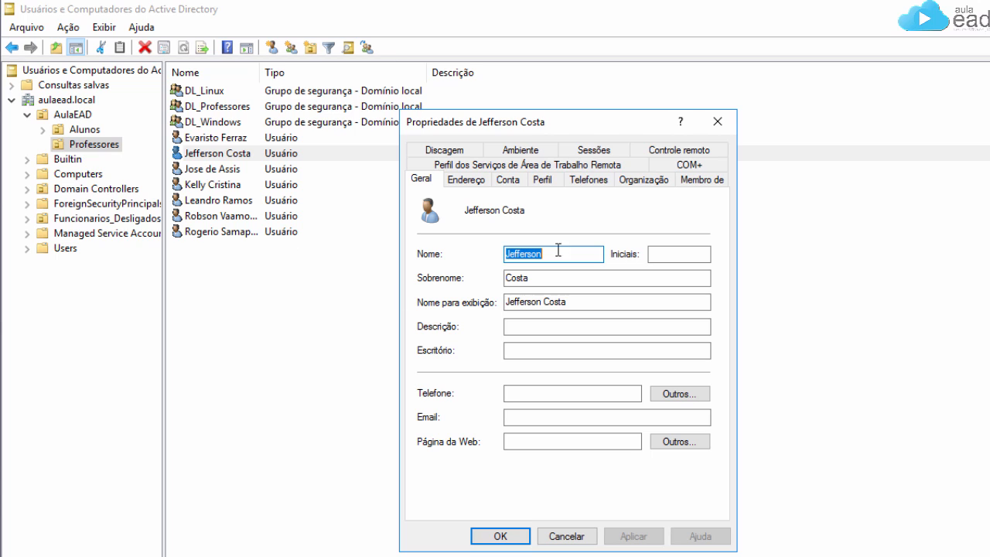
pyautogui.click(703, 181)
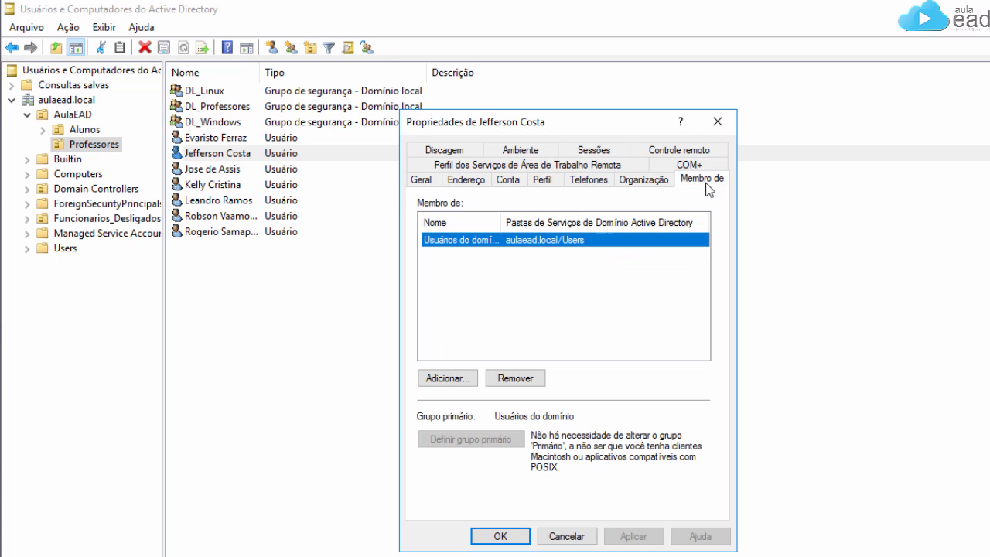
pyautogui.click(458, 379)
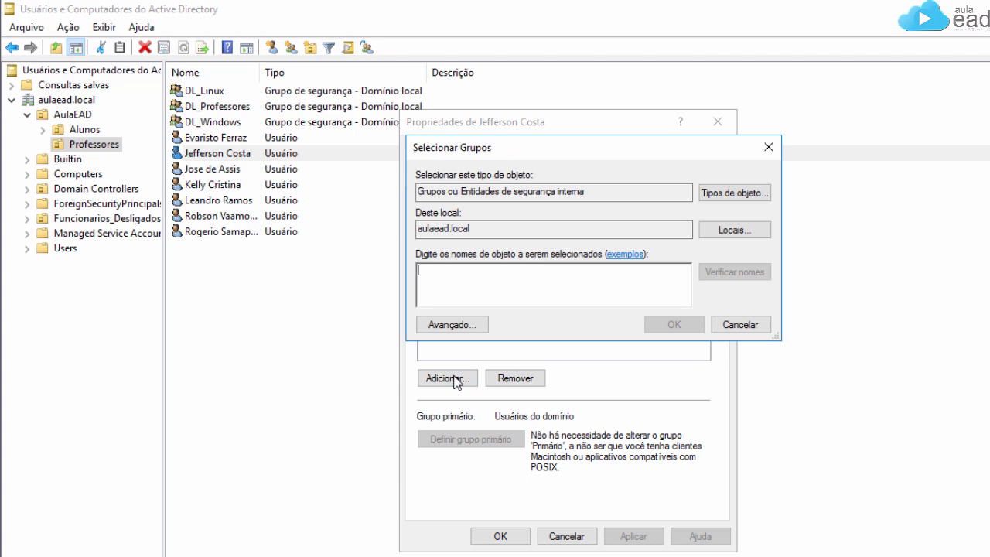
pyautogui.write('D')
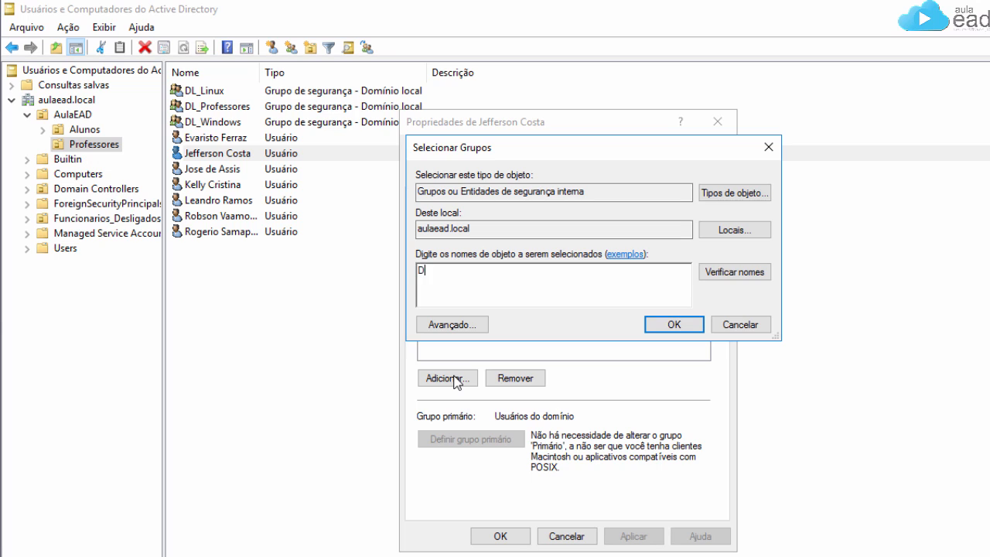
pyautogui.write('lWi')
pyautogui.press('BackSpace')
pyautogui.press('BackSpace')
pyautogui.press('BackSpace')
pyautogui.write('_Win')
pyautogui.click(738, 275)
pyautogui.click(700, 325)
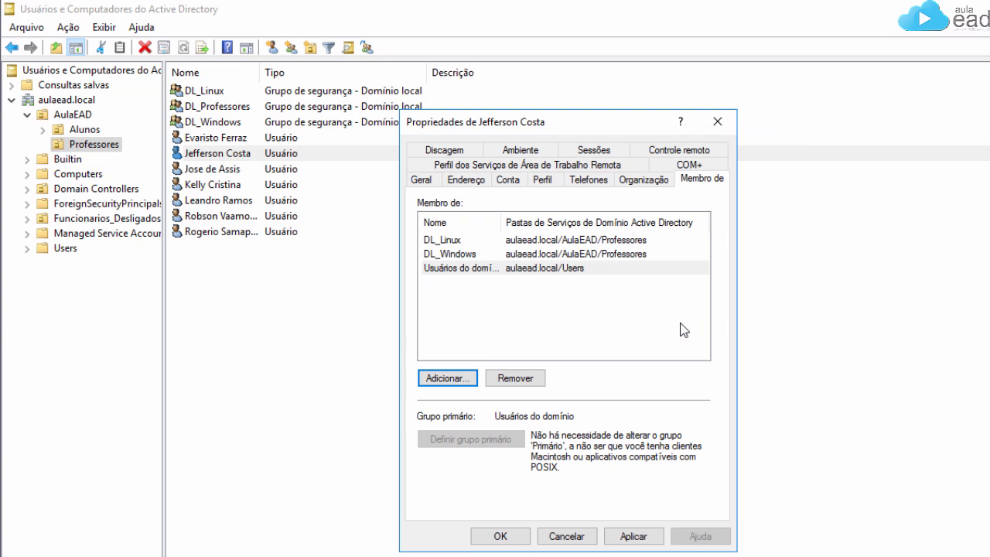
# Step: Review the DL_Linux, DL_Windows and Usuários do domínio memberships, widening the name column
pyautogui.click(460, 244)
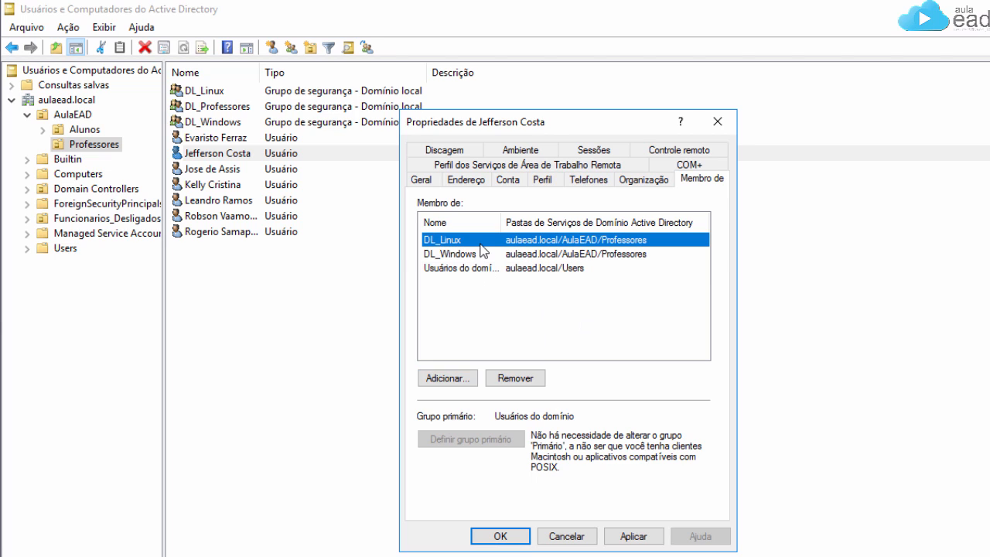
pyautogui.click(473, 258)
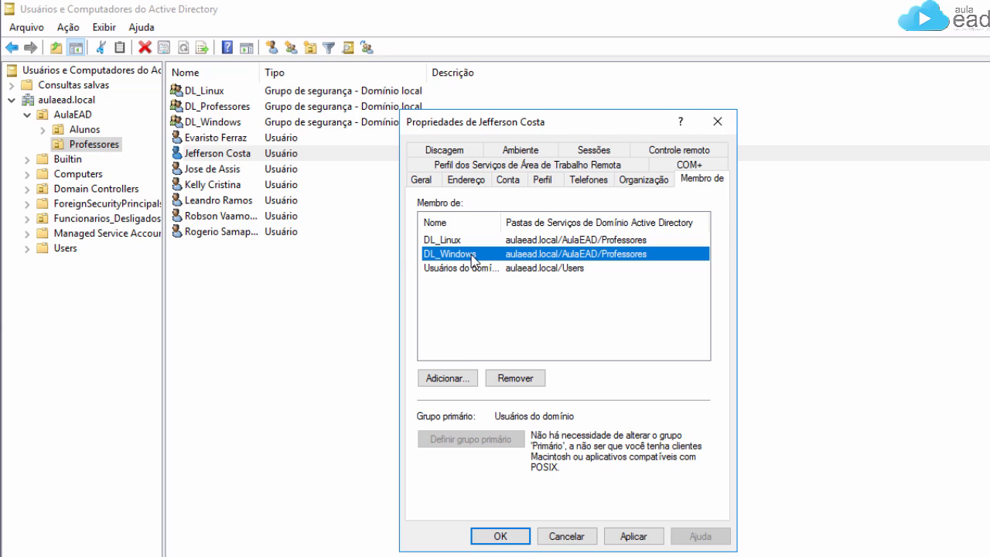
pyautogui.click(487, 271)
pyautogui.doubleClick(501, 220)
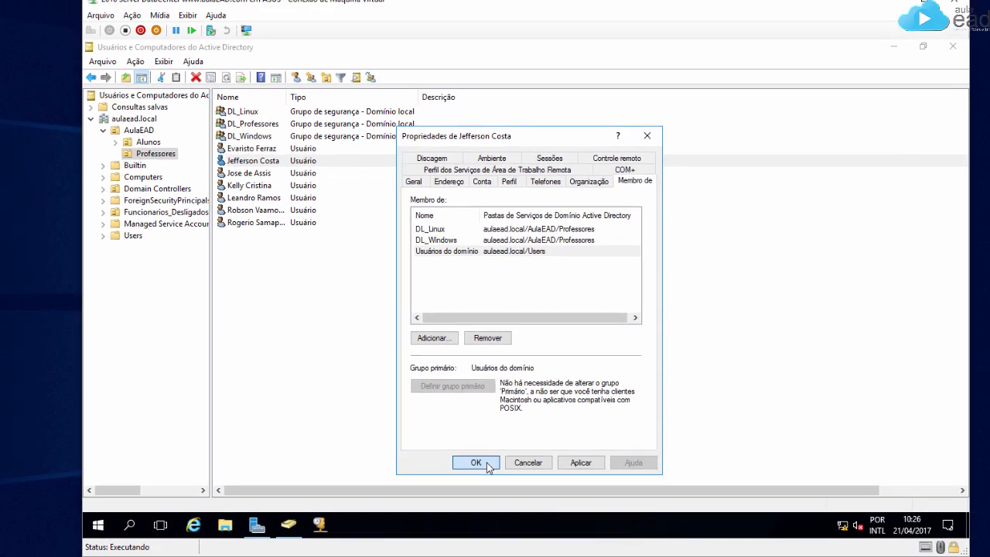
# Step: Save the teacher's memberships, show the Grupos slide on Desktop 2, then return to Desktop 1
pyautogui.click(510, 532)
pyautogui.click(28, 549)
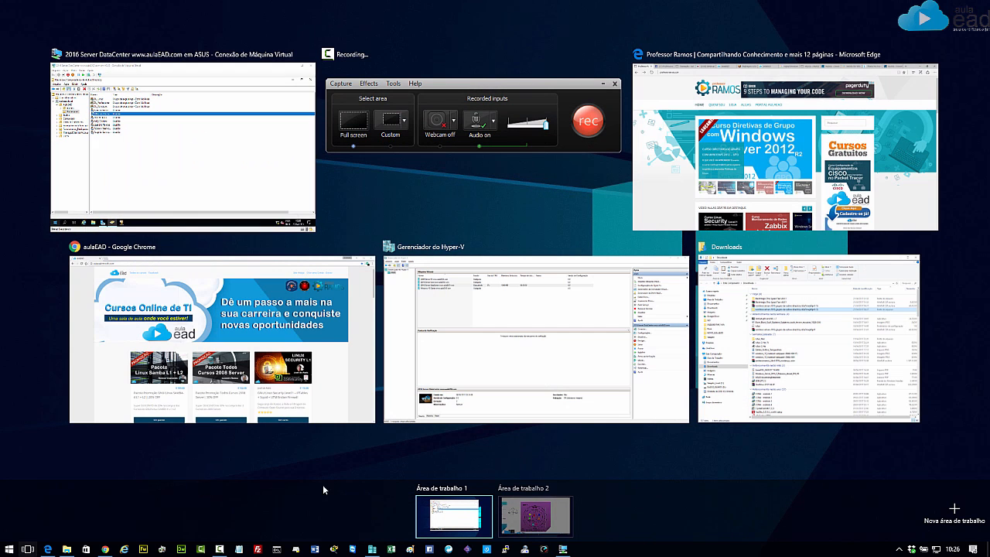
pyautogui.click(536, 517)
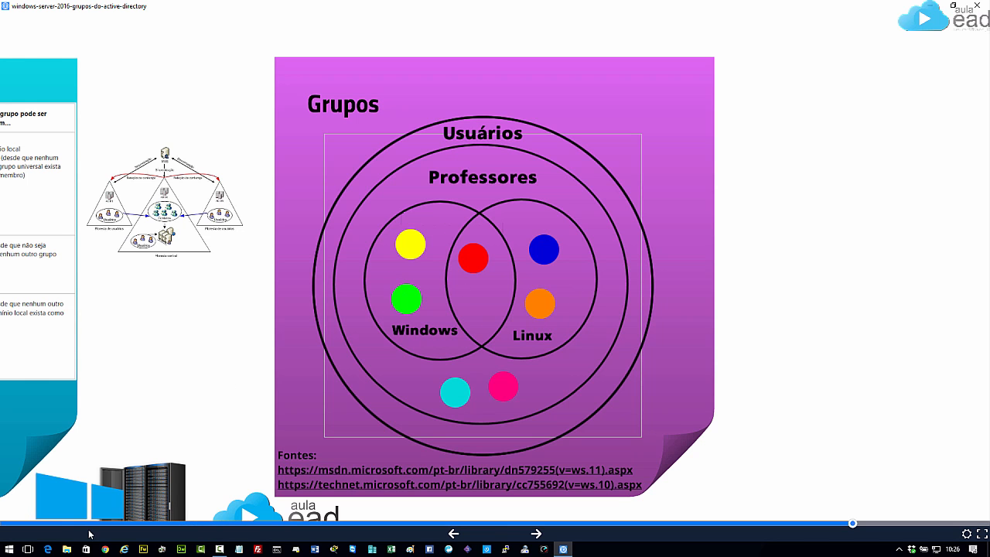
pyautogui.click(27, 549)
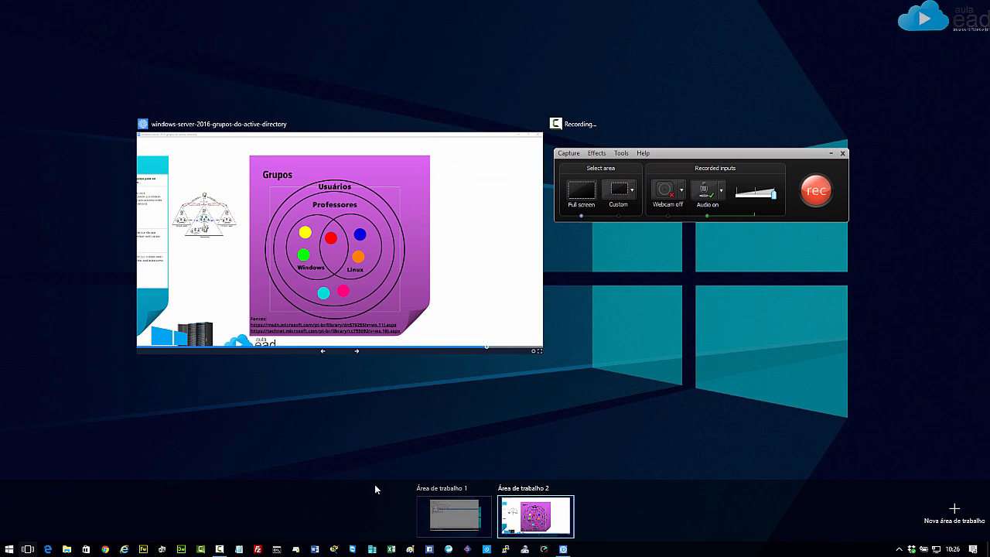
pyautogui.click(442, 525)
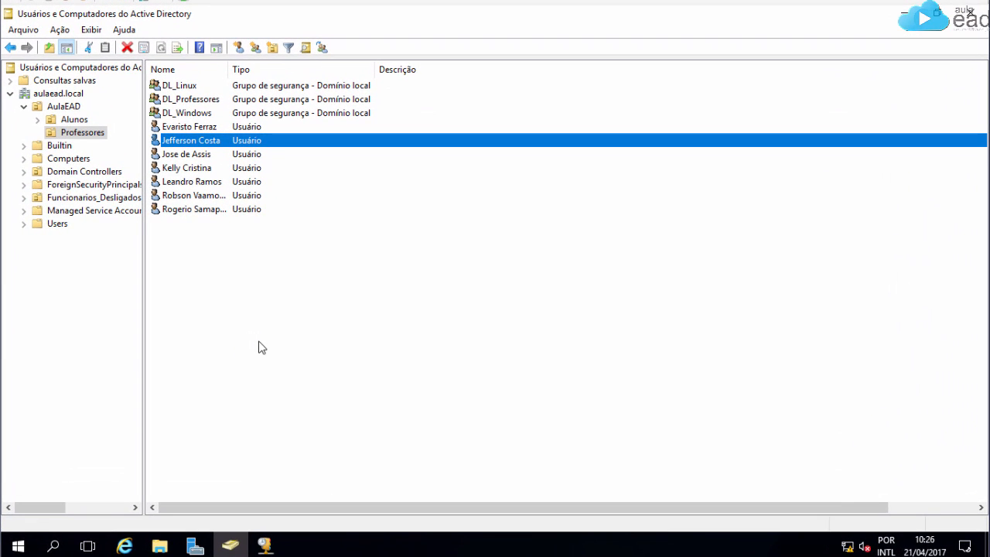
# Step: Add the first four student accounts in Alunos to the DL_TurmaA group
pyautogui.click(76, 120)
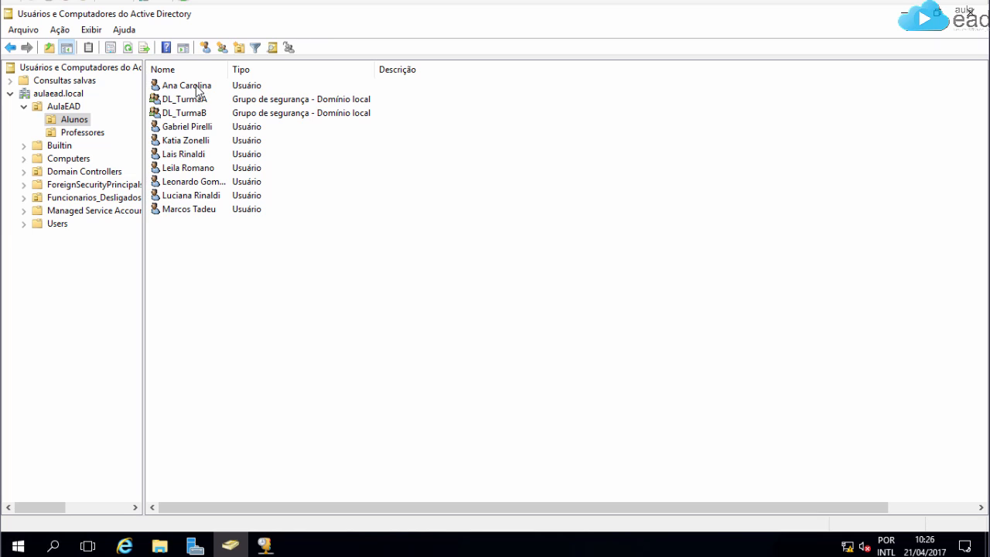
pyautogui.click(198, 86)
pyautogui.keyDown('ctrl'); pyautogui.click(191, 127); pyautogui.keyUp('ctrl')
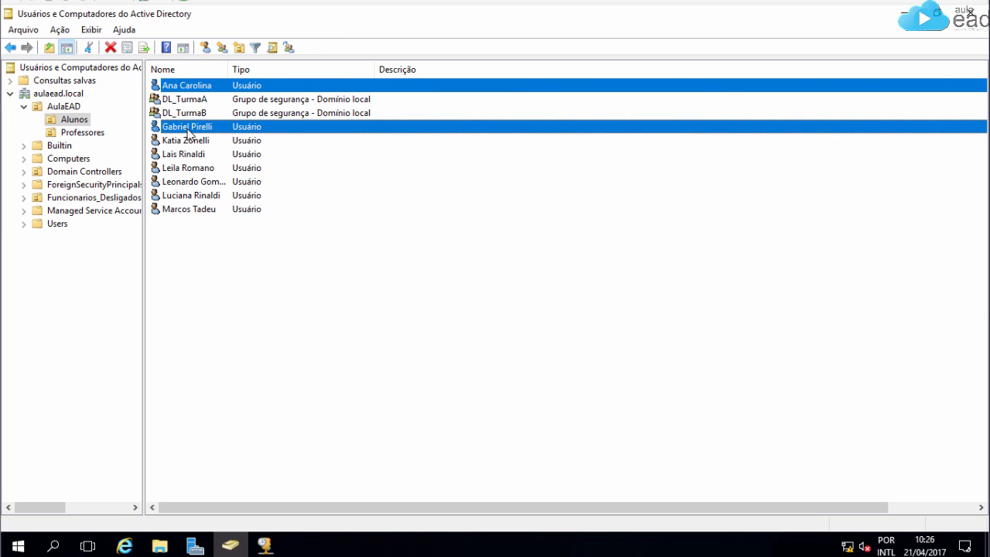
pyautogui.keyDown('ctrl'); pyautogui.click(184, 143); pyautogui.keyUp('ctrl')
pyautogui.keyDown('ctrl'); pyautogui.click(183, 154); pyautogui.keyUp('ctrl')
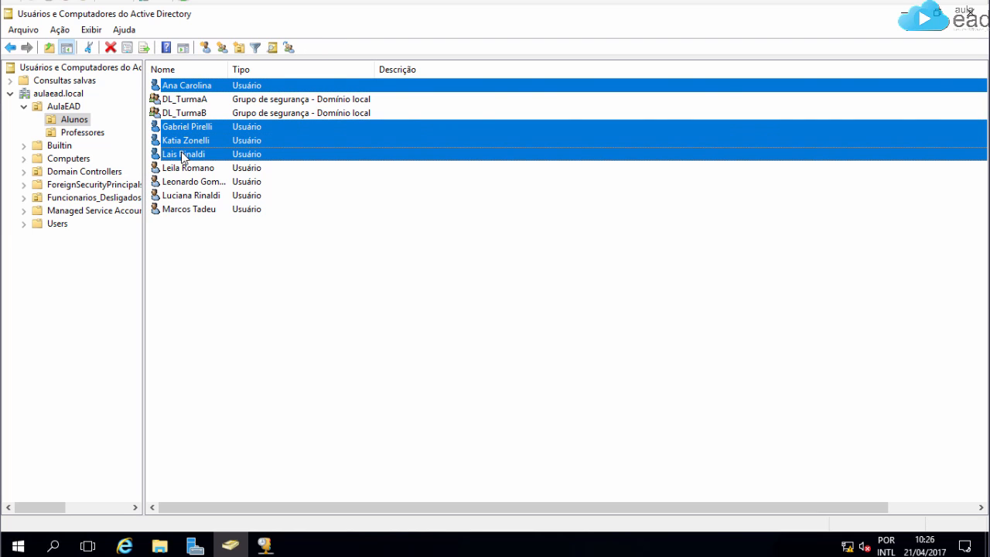
pyautogui.rightClick(183, 156)
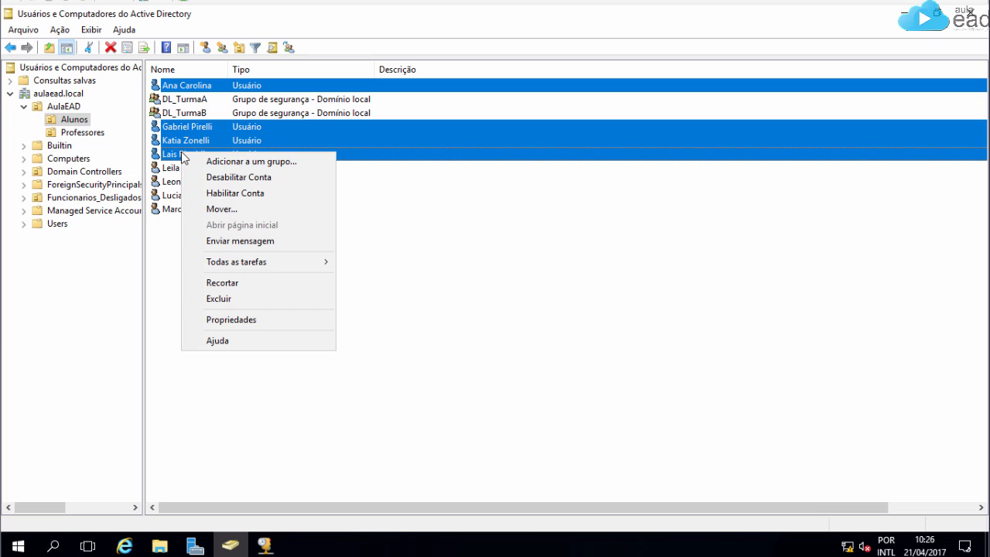
pyautogui.click(241, 161)
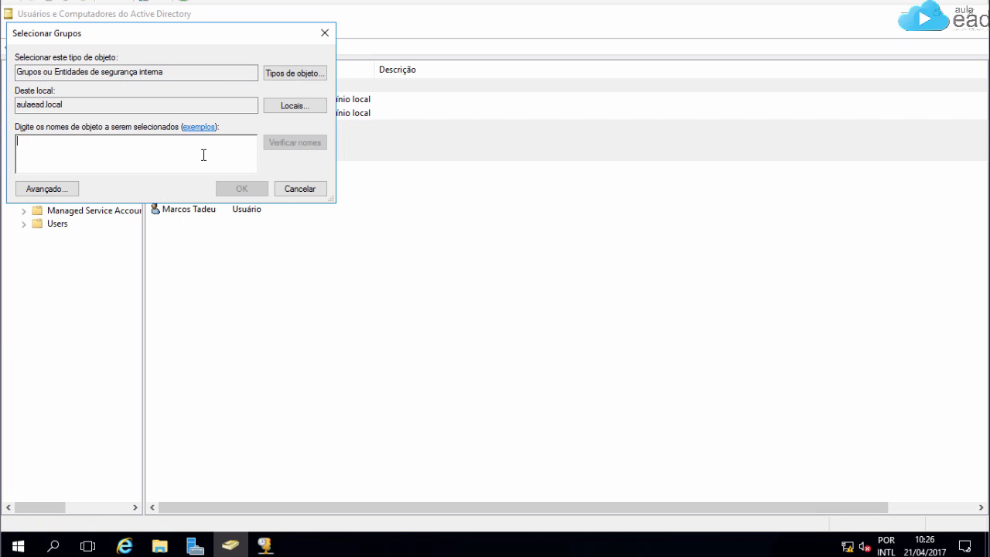
pyautogui.write('DI_Tur')
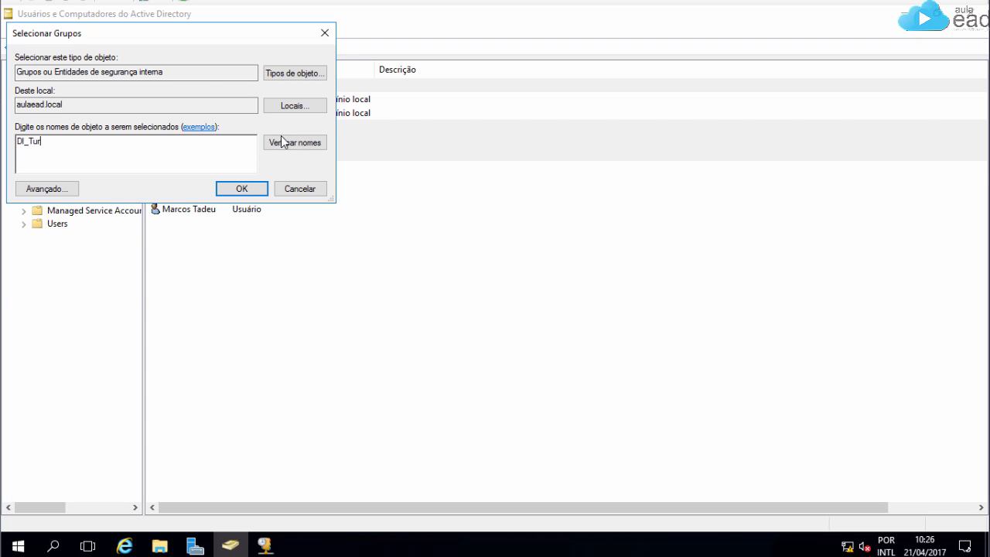
pyautogui.click(283, 141)
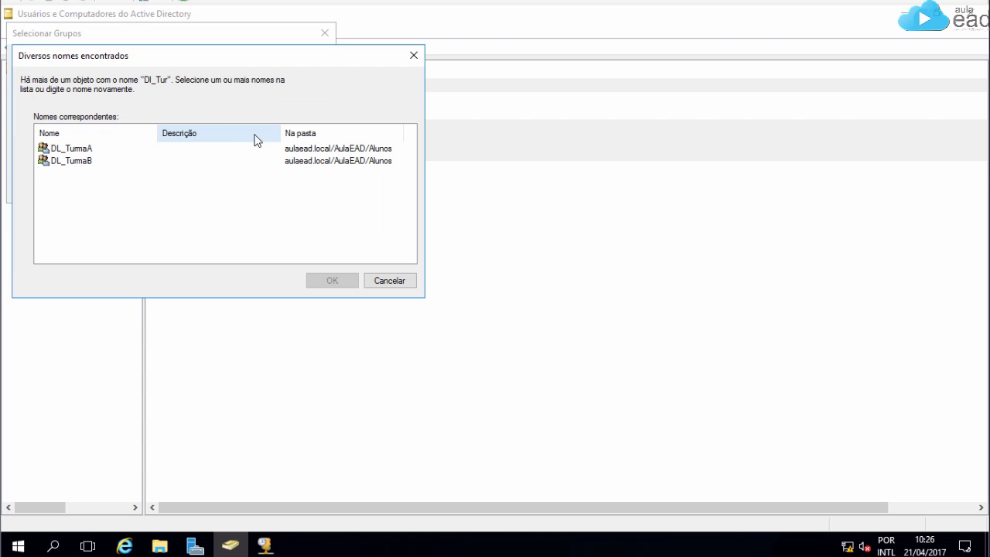
pyautogui.doubleClick(88, 148)
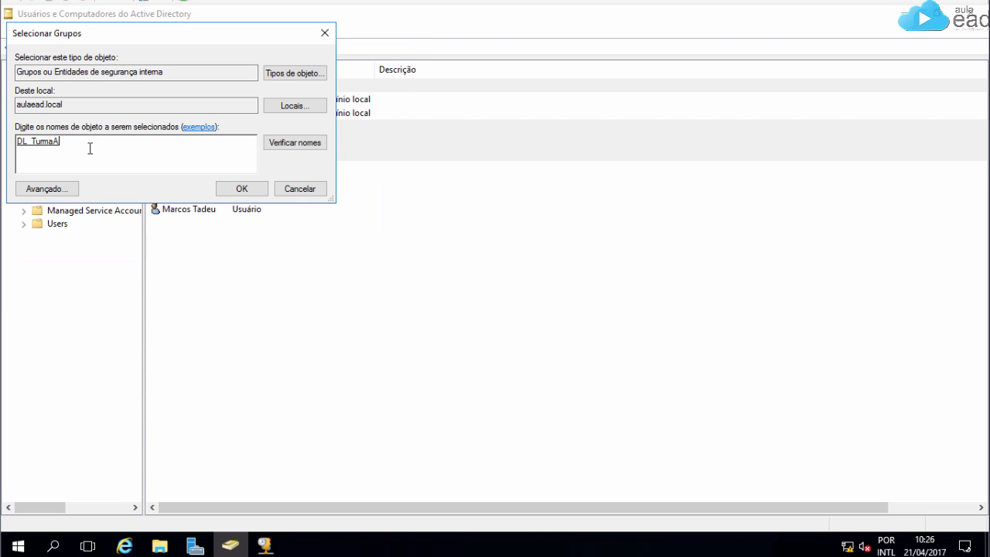
pyautogui.click(244, 190)
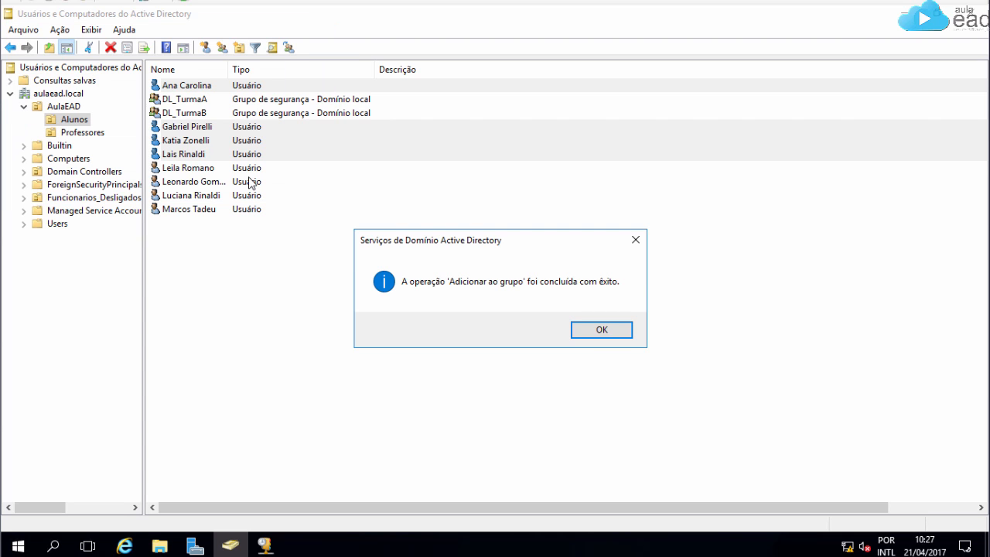
pyautogui.click(613, 329)
# Step: Add the remaining four student accounts to the DL_TurmaB group
pyautogui.click(198, 170)
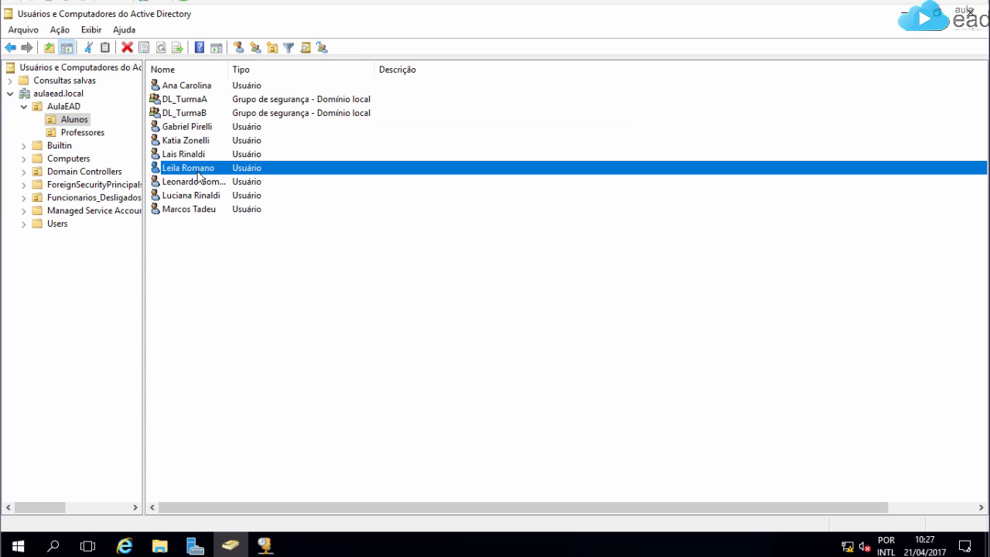
pyautogui.keyDown('shift'); pyautogui.click(198, 183); pyautogui.keyUp('shift')
pyautogui.keyDown('shift'); pyautogui.click(199, 198); pyautogui.keyUp('shift')
pyautogui.keyDown('shift'); pyautogui.click(199, 210); pyautogui.keyUp('shift')
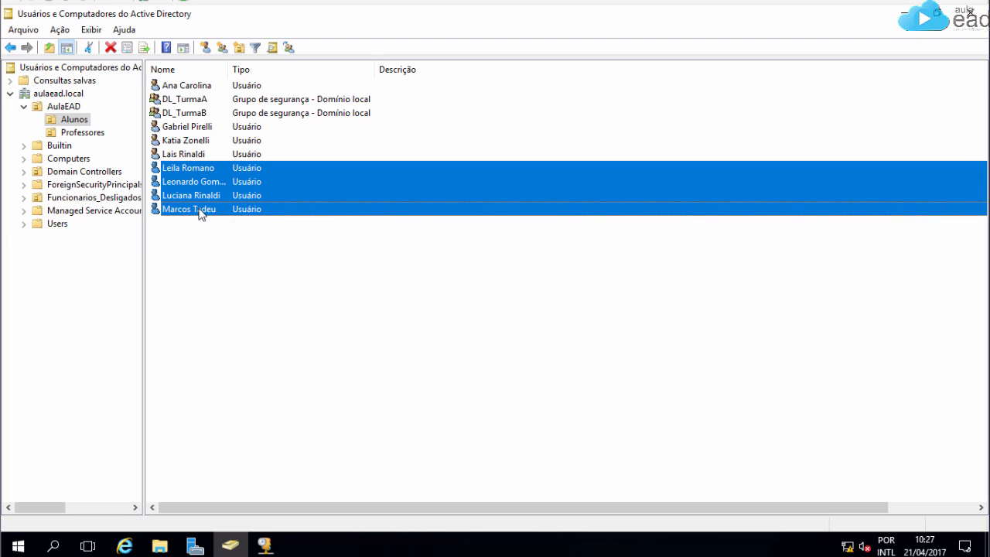
pyautogui.rightClick(197, 201)
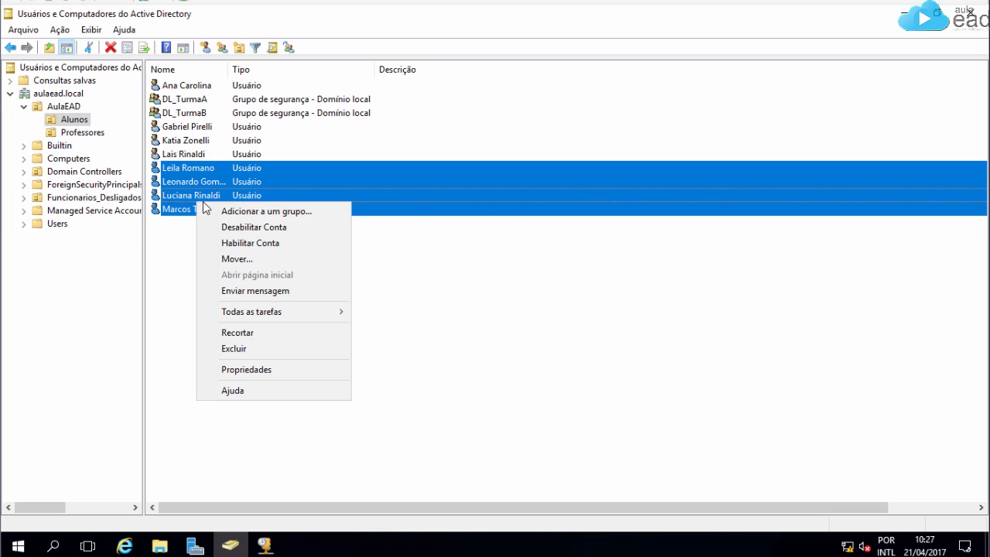
pyautogui.click(272, 214)
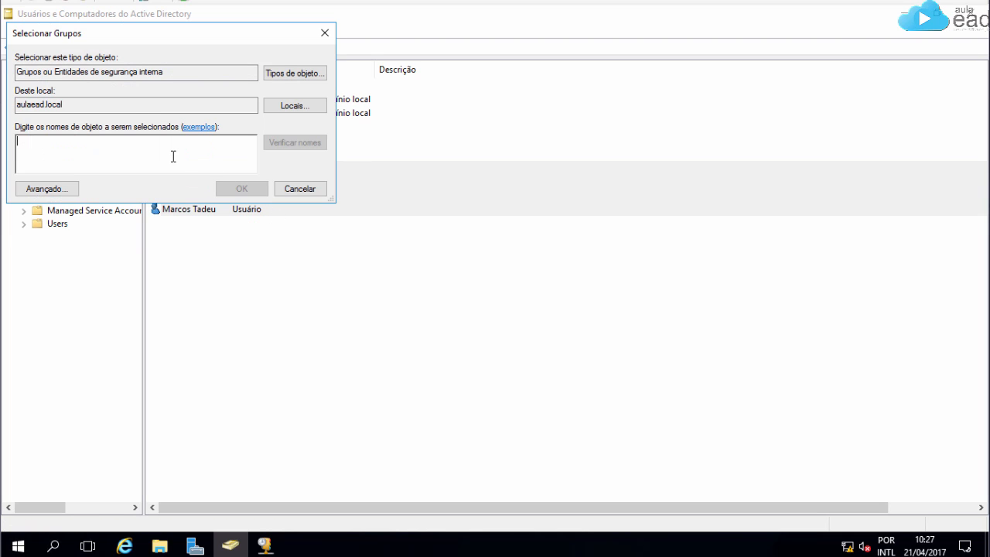
pyautogui.write('DL_T')
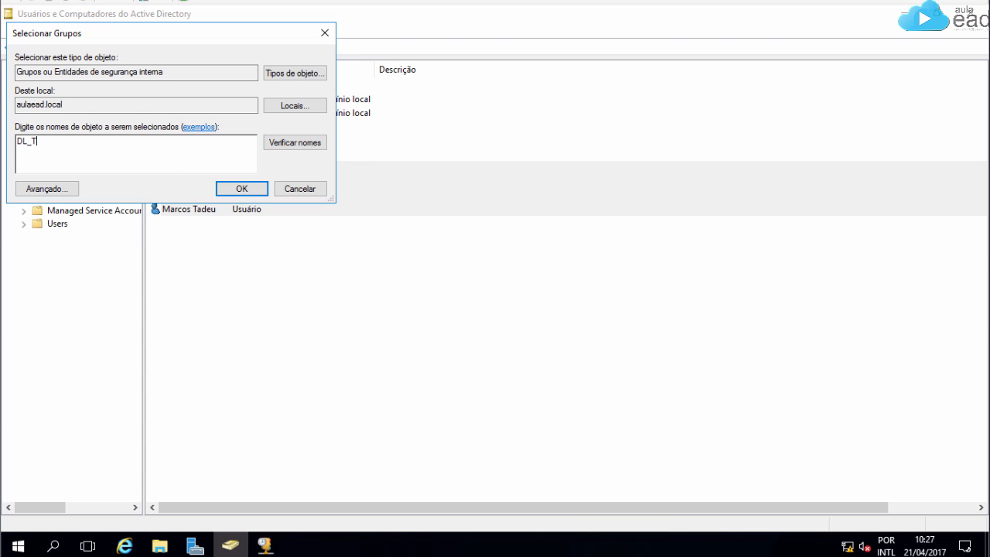
pyautogui.click(294, 146)
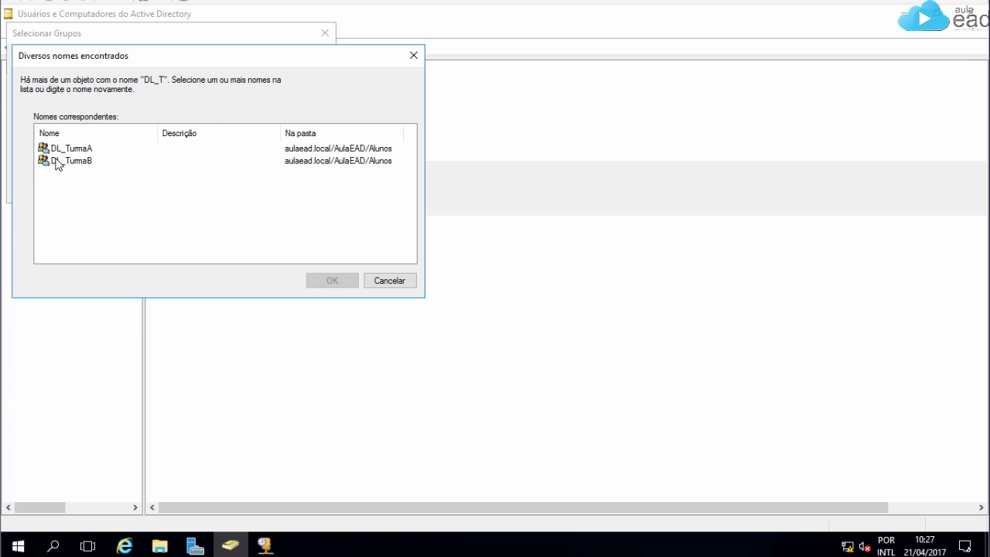
pyautogui.click(75, 161)
pyautogui.click(332, 280)
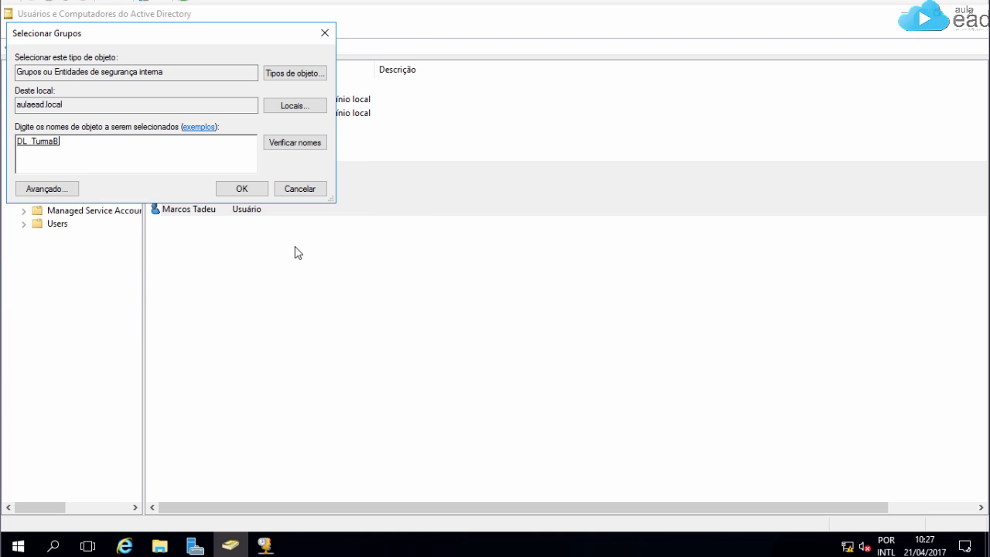
pyautogui.click(241, 189)
pyautogui.click(600, 330)
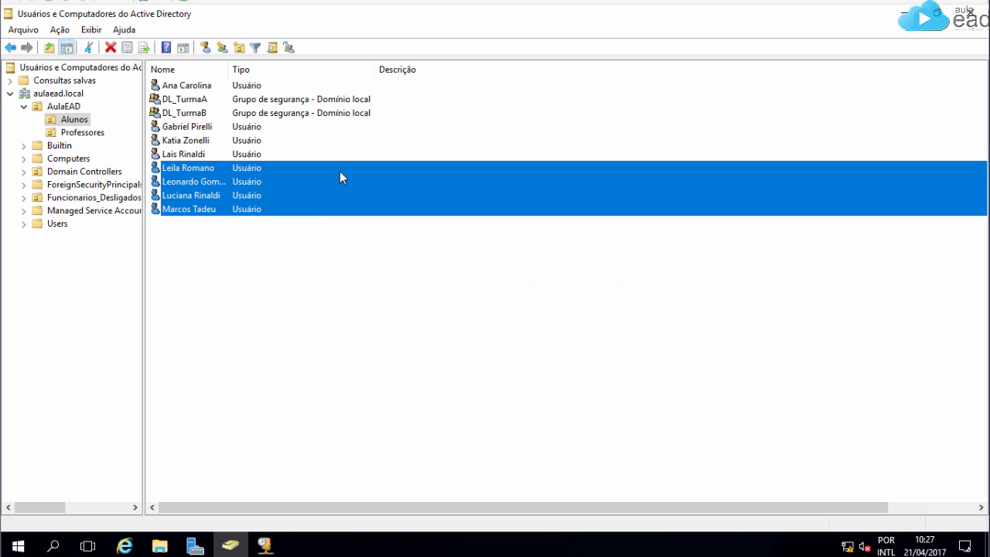
pyautogui.doubleClick(185, 99)
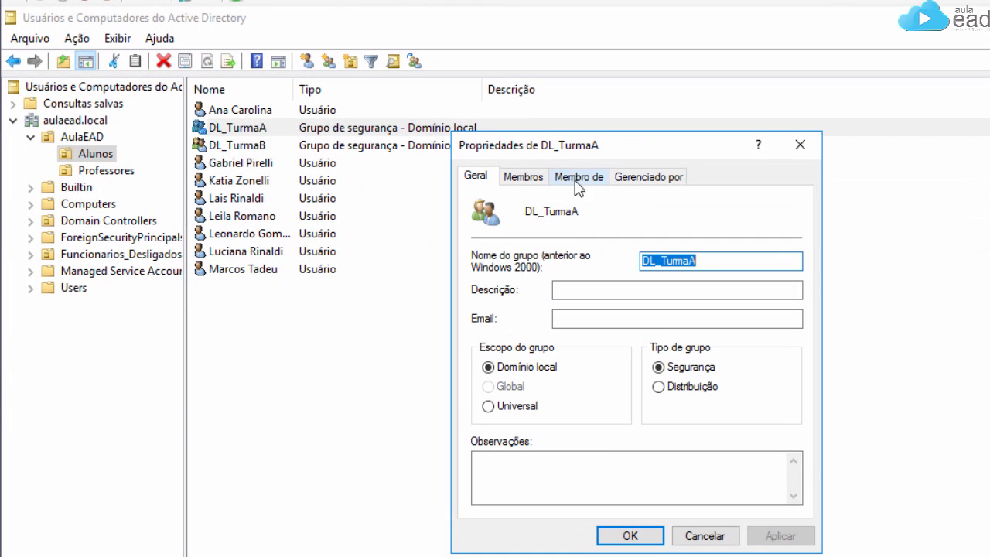
pyautogui.click(518, 174)
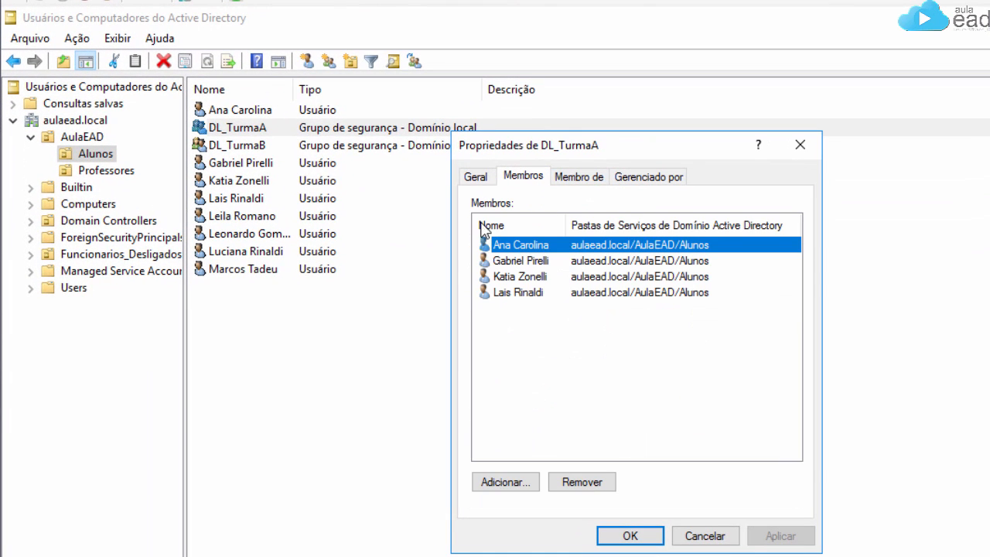
pyautogui.click(640, 535)
pyautogui.doubleClick(236, 146)
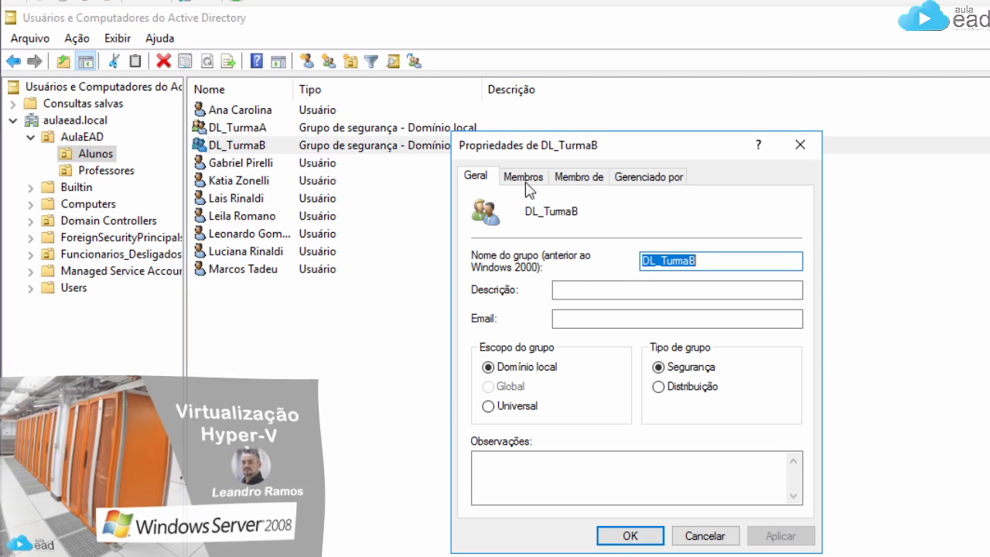
pyautogui.click(523, 176)
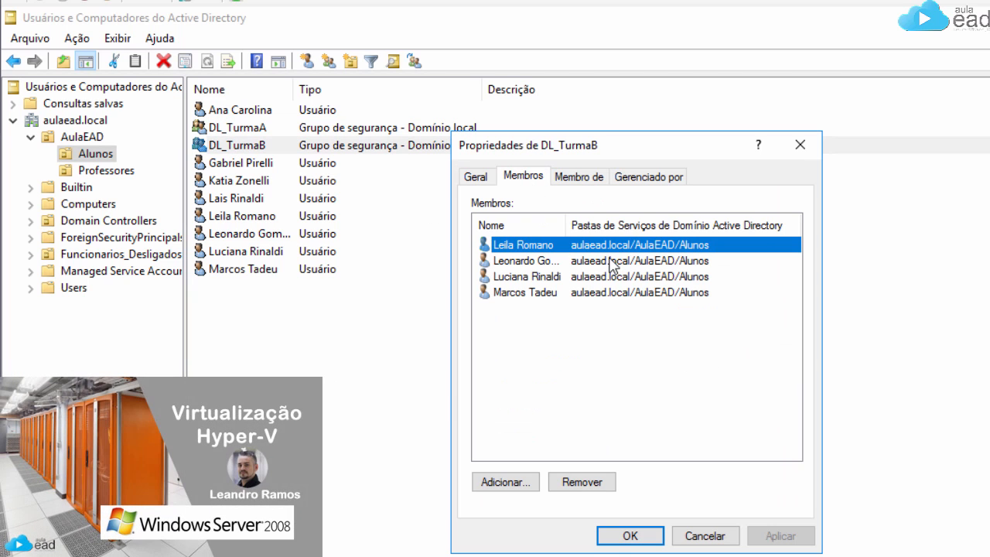
pyautogui.click(704, 535)
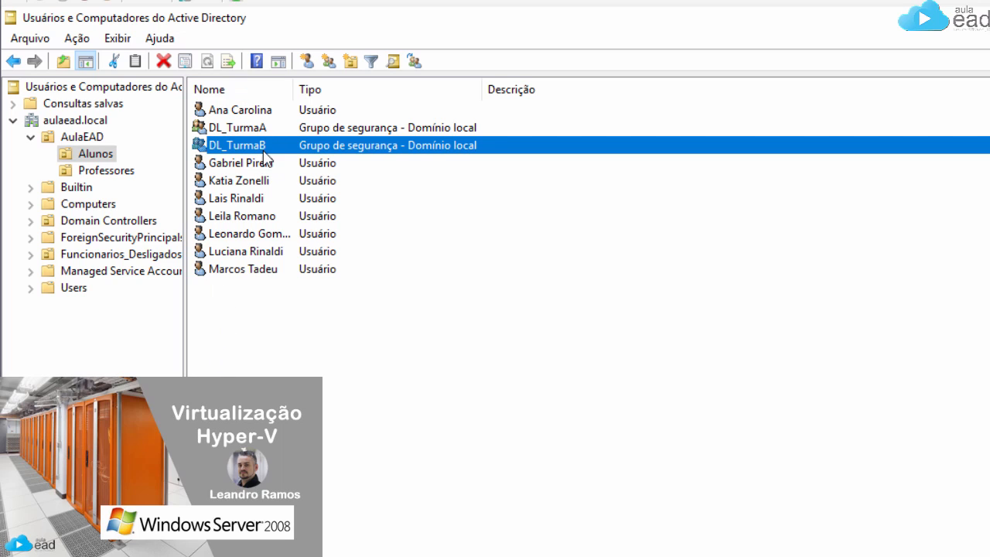
# Step: Create the domain local group DL_Alunos in Alunos
pyautogui.click(329, 61)
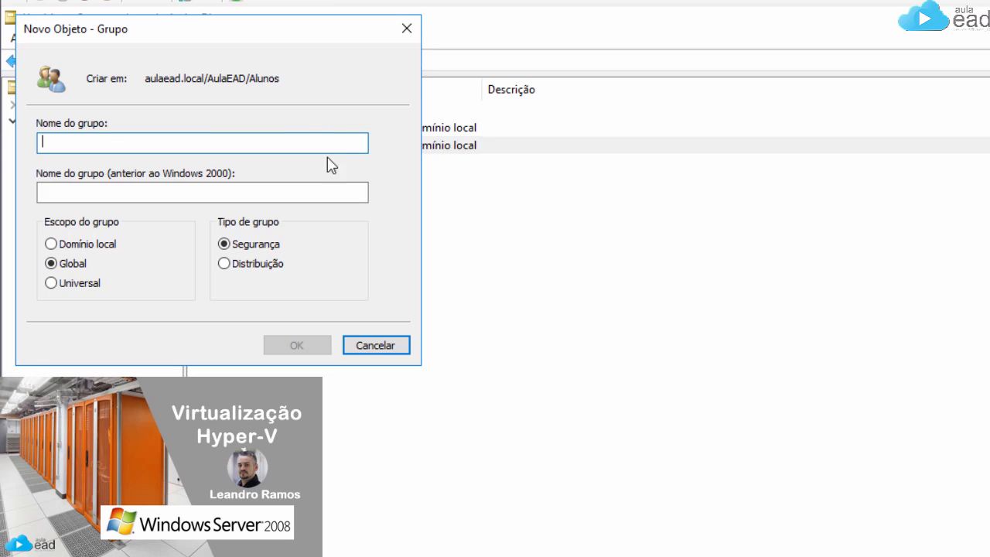
pyautogui.write('DL_Alu')
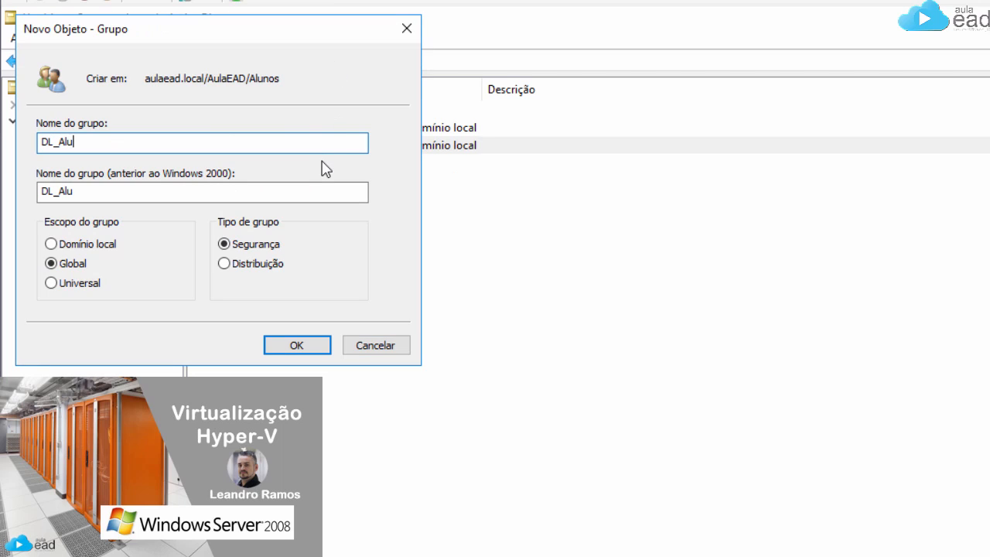
pyautogui.write('nos')
pyautogui.click(93, 244)
pyautogui.click(303, 345)
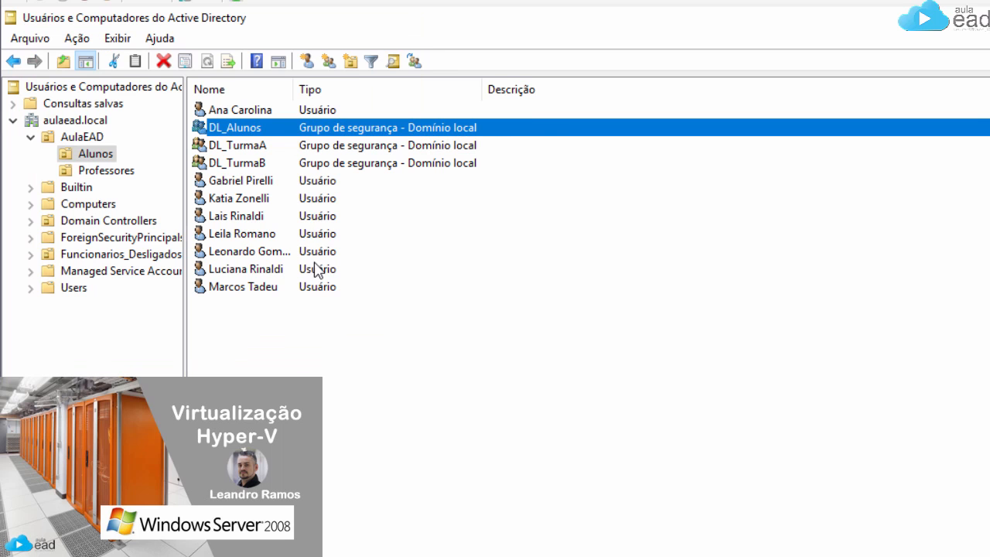
# Step: Add DL_TurmaA and DL_TurmaB as members of DL_Alunos and save
pyautogui.doubleClick(238, 127)
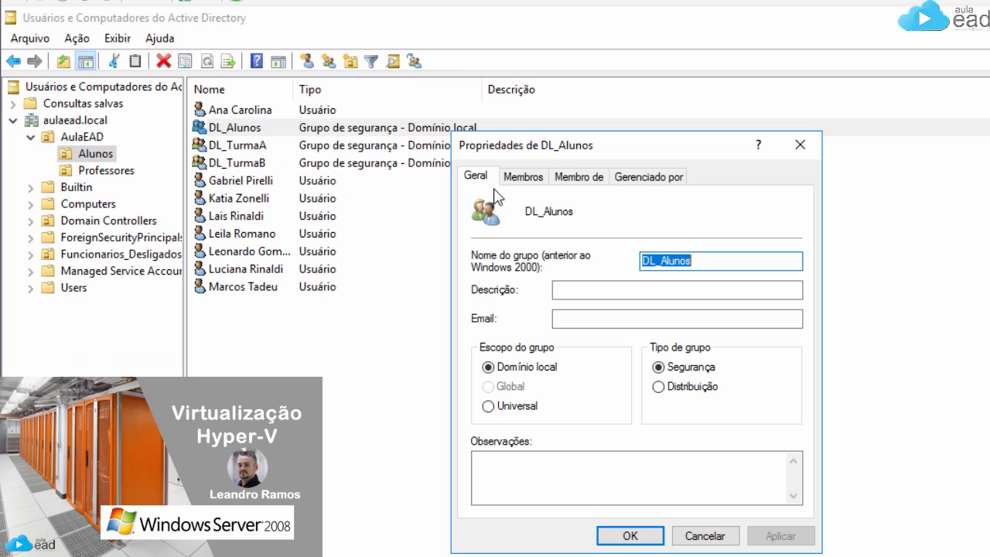
pyautogui.click(521, 180)
pyautogui.click(504, 482)
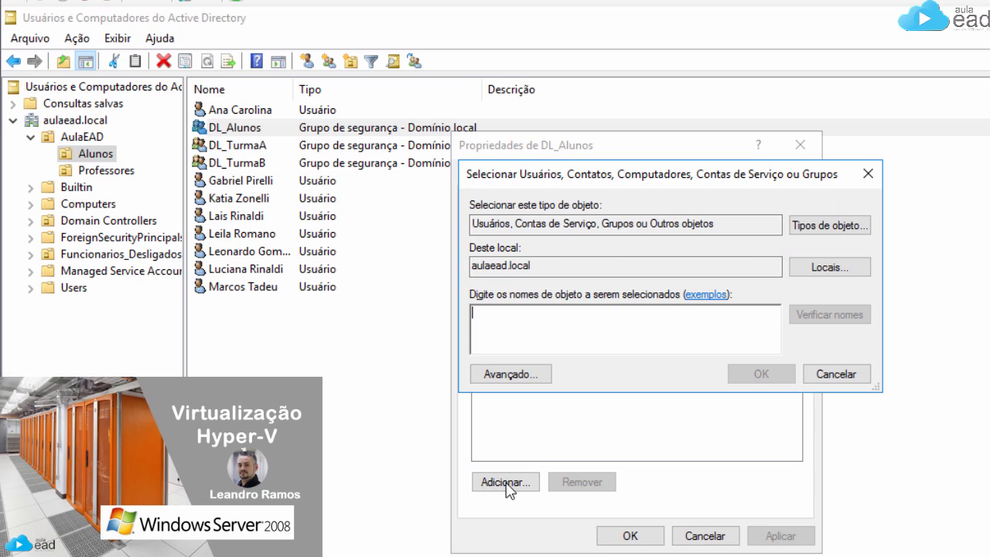
pyautogui.write('DL_Turmaa;dl_turmaB')
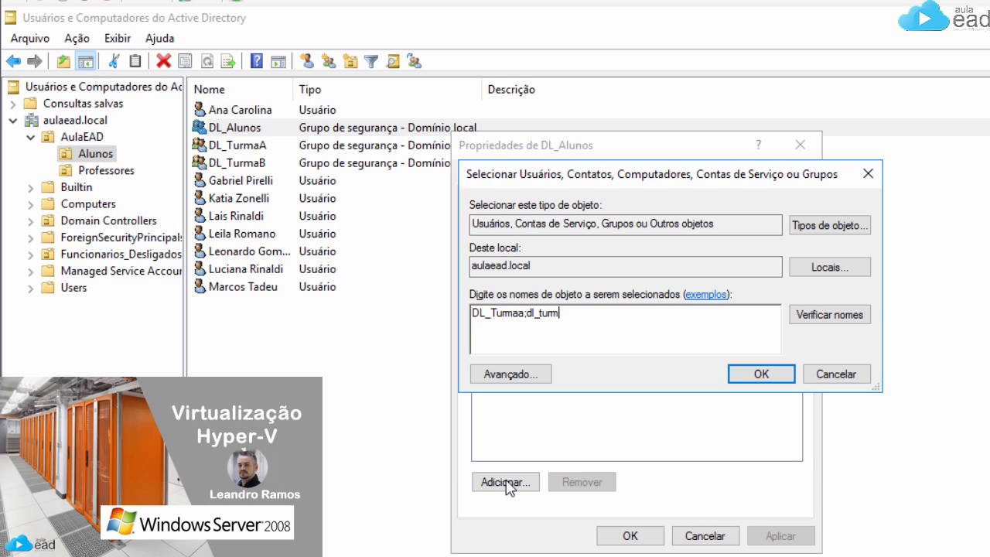
pyautogui.click(842, 319)
pyautogui.click(740, 377)
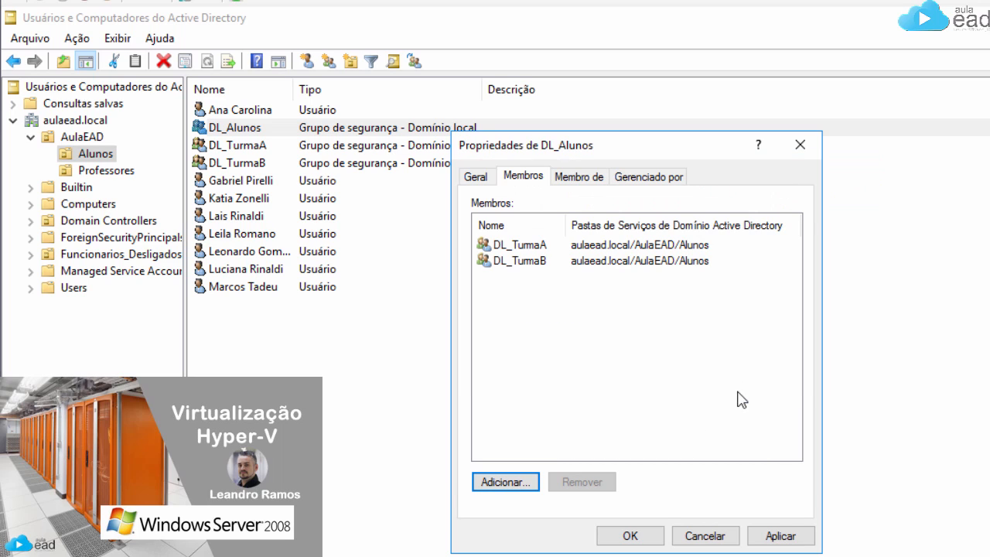
pyautogui.click(654, 535)
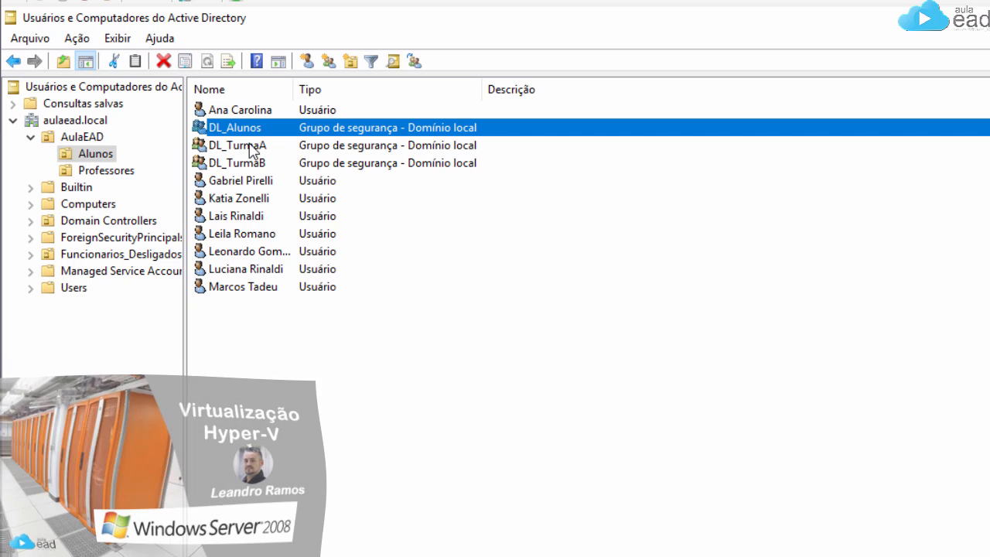
pyautogui.doubleClick(246, 145)
pyautogui.click(523, 177)
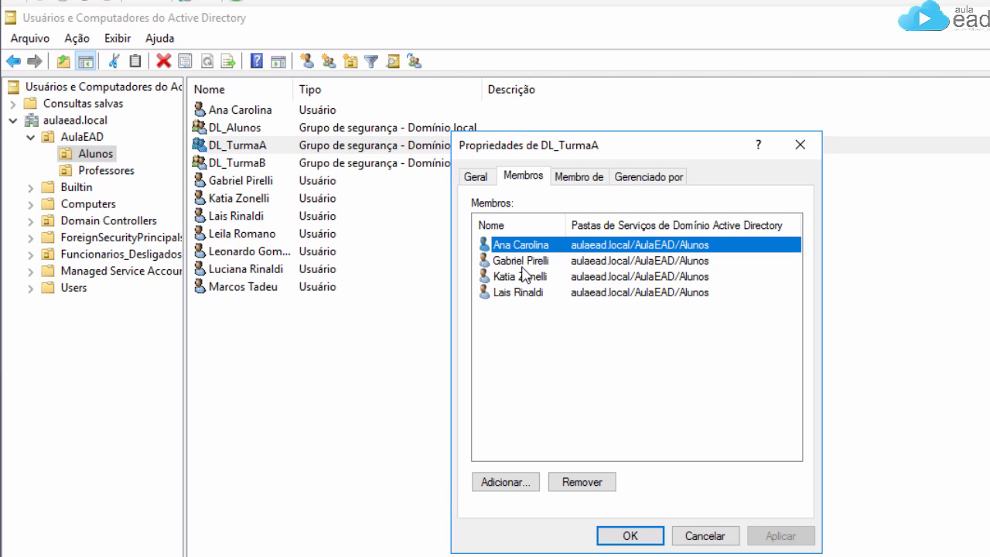
pyautogui.click(579, 177)
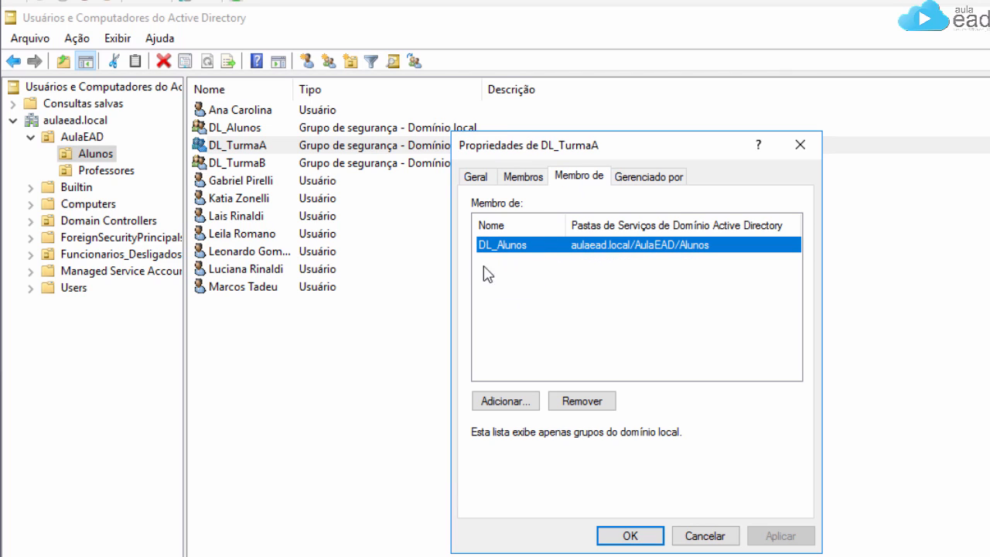
pyautogui.click(644, 533)
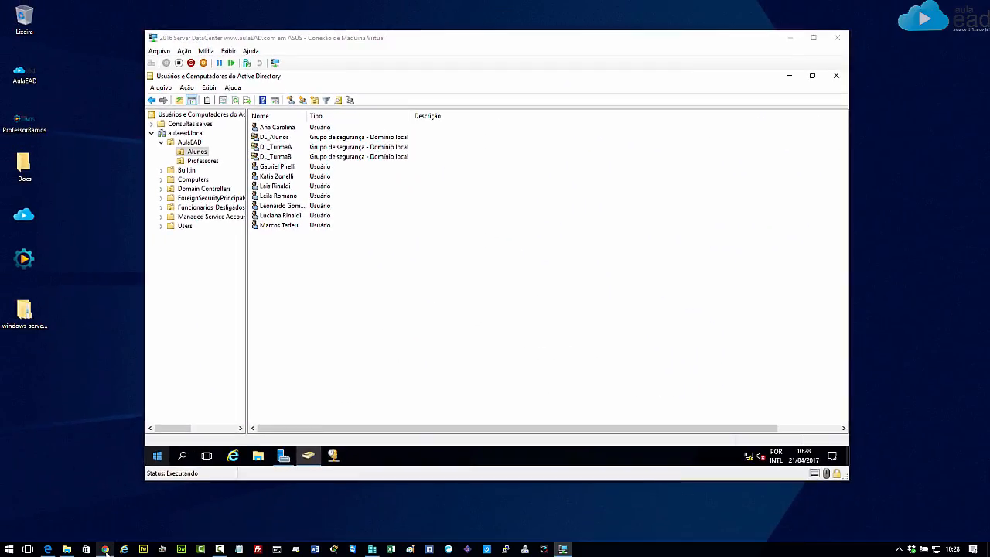
# Step: Bring aulaead.thinkific.com to the front, scroll through its course cards, and return to the top banner
pyautogui.click(105, 549)
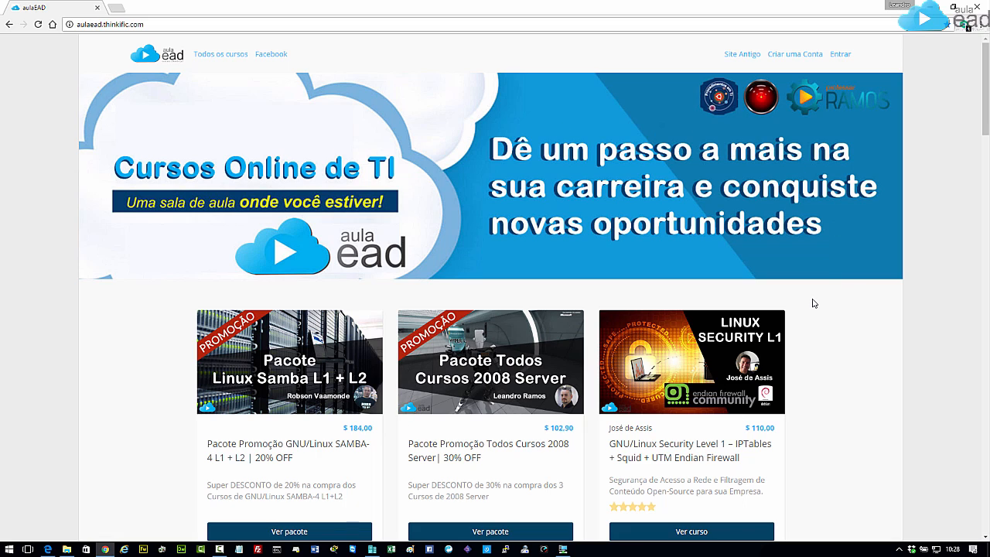
pyautogui.scroll(-3, 812, 303)
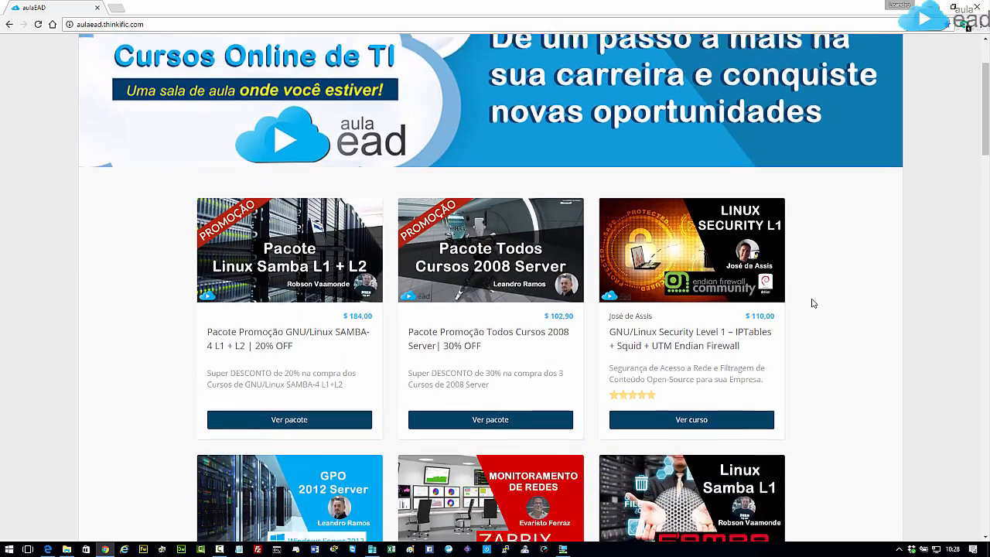
pyautogui.scroll(-3, 812, 303)
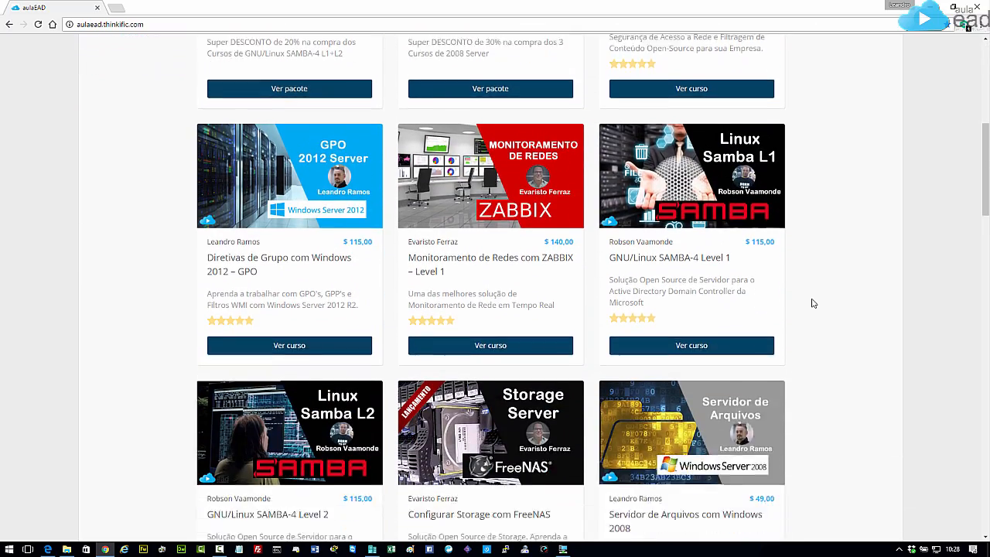
pyautogui.scroll(-5, 813, 303)
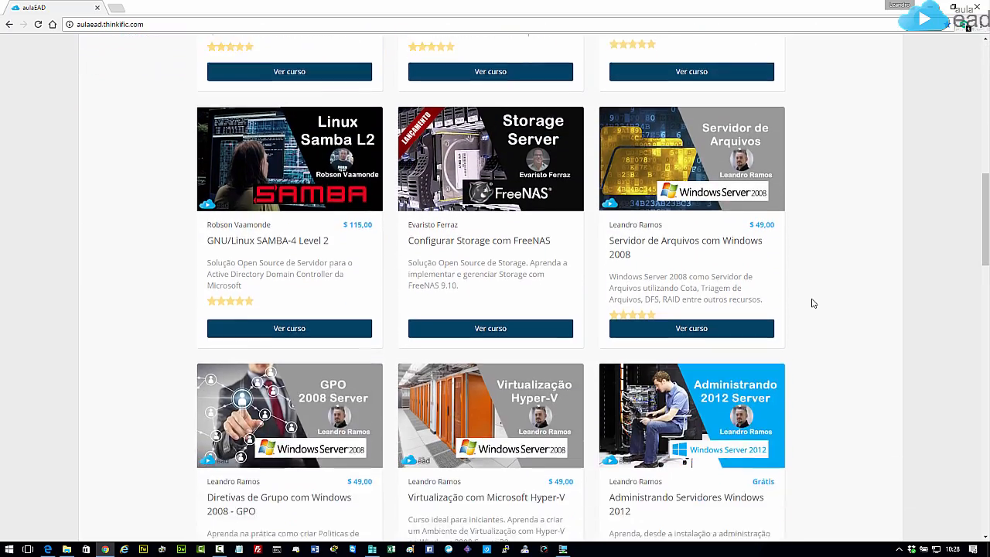
pyautogui.scroll(5, 813, 303)
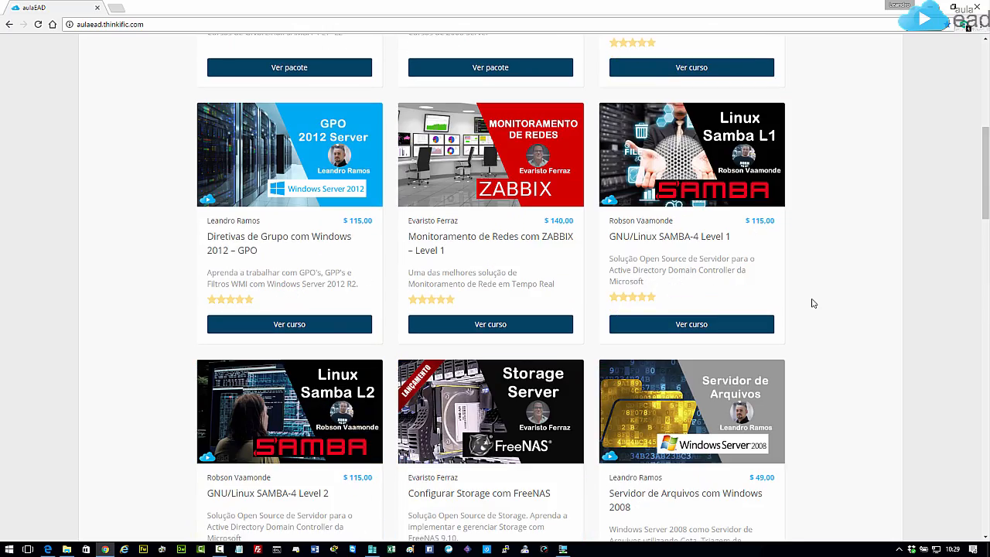
pyautogui.scroll(-5, 813, 303)
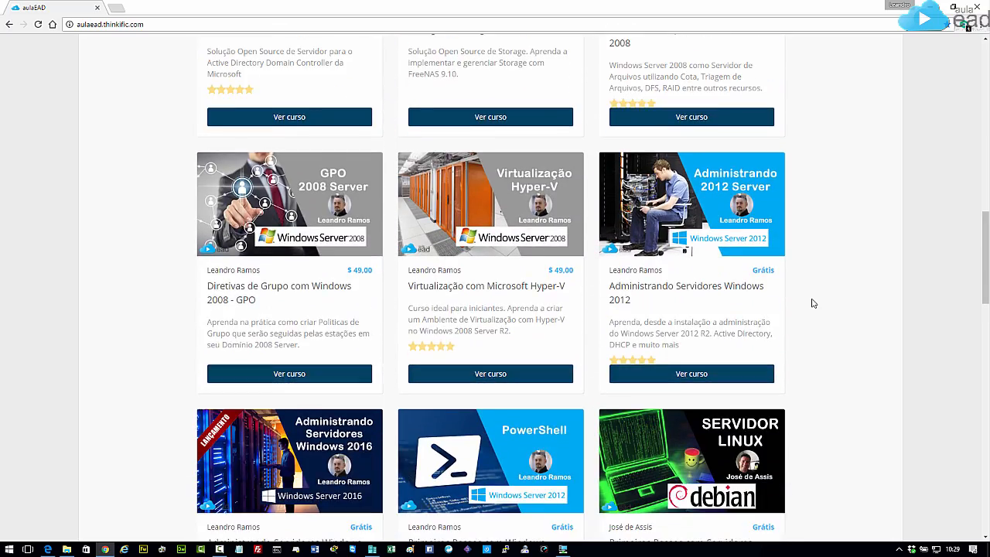
pyautogui.scroll(-1, 812, 303)
pyautogui.scroll(1, 812, 303)
pyautogui.scroll(-8, 813, 303)
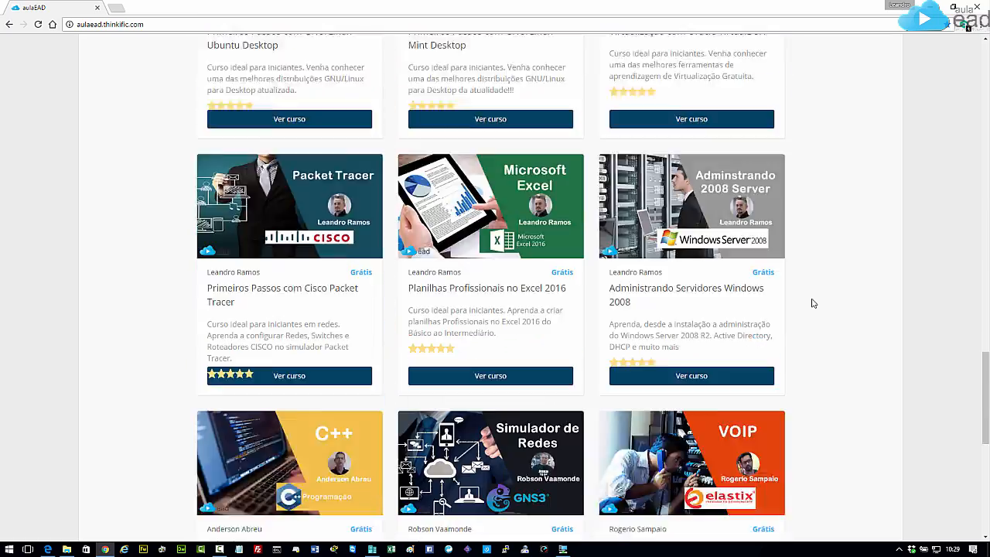
pyautogui.scroll(-5, 813, 303)
pyautogui.scroll(5, 812, 303)
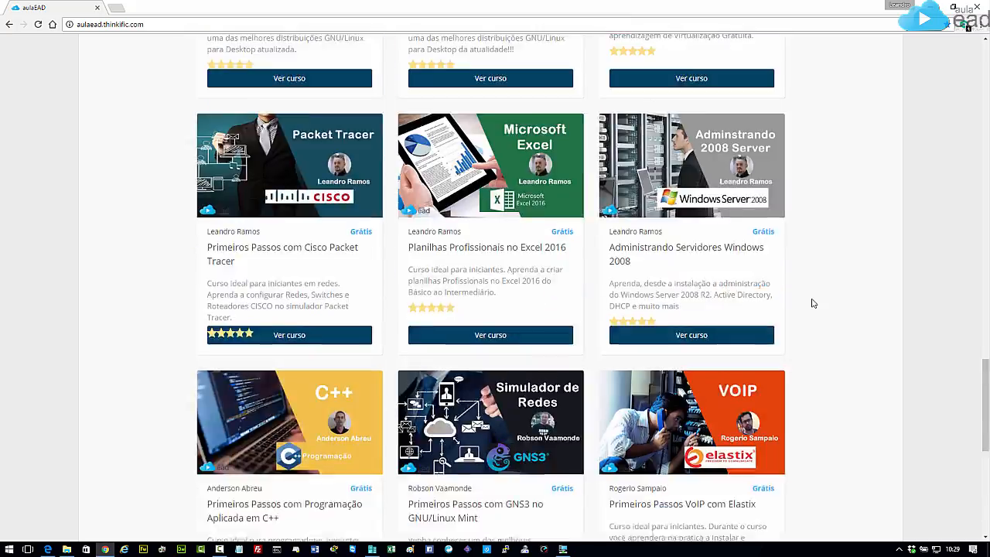
pyautogui.scroll(15, 813, 303)
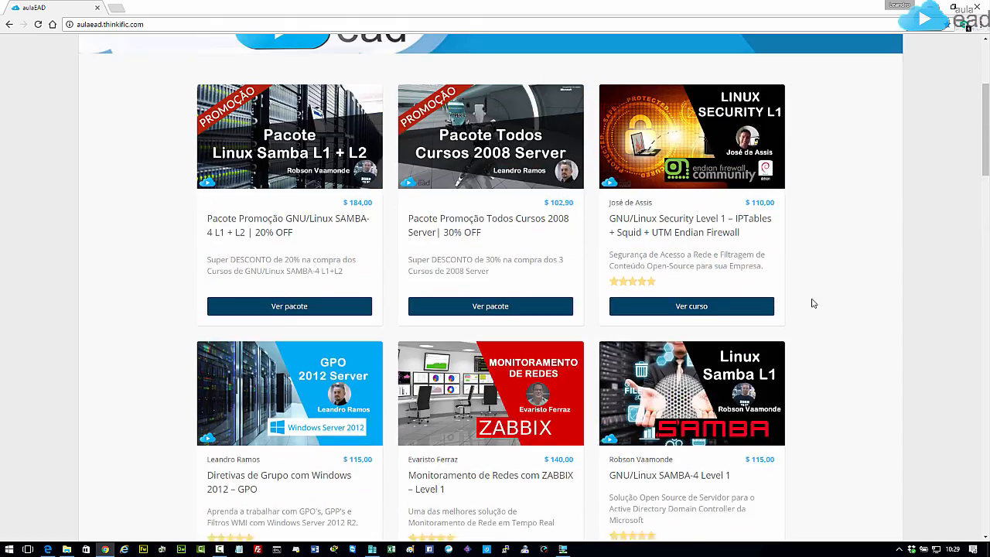
pyautogui.middleClick(811, 298)
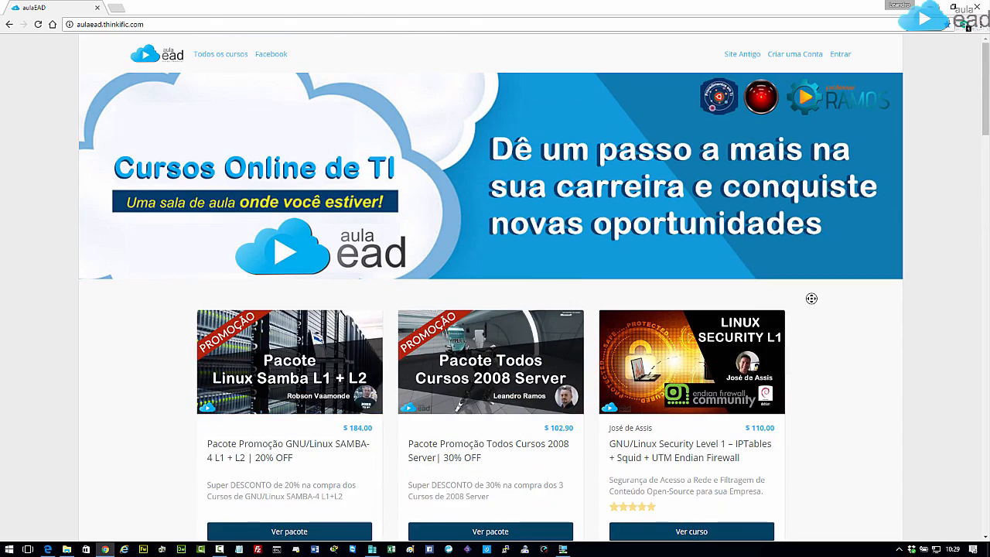